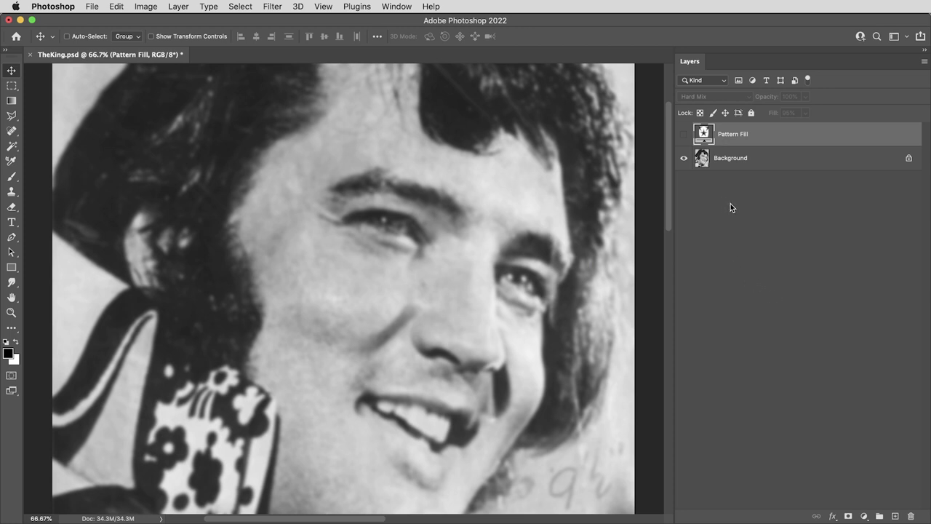
Show the Pattern Fill layer over the portrait in TheKing.psd and shift its star pattern across the image.
{"action": "double_click", "coordinate": [705, 134]}
{"action": "left_click_drag", "start_coordinate": [732, 179], "coordinate": [696, 188]}
{"action": "key", "text": "Return"}
{"action": "left_click", "coordinate": [684, 136]}
{"action": "left_click_drag", "start_coordinate": [498, 227], "coordinate": [498, 239]}
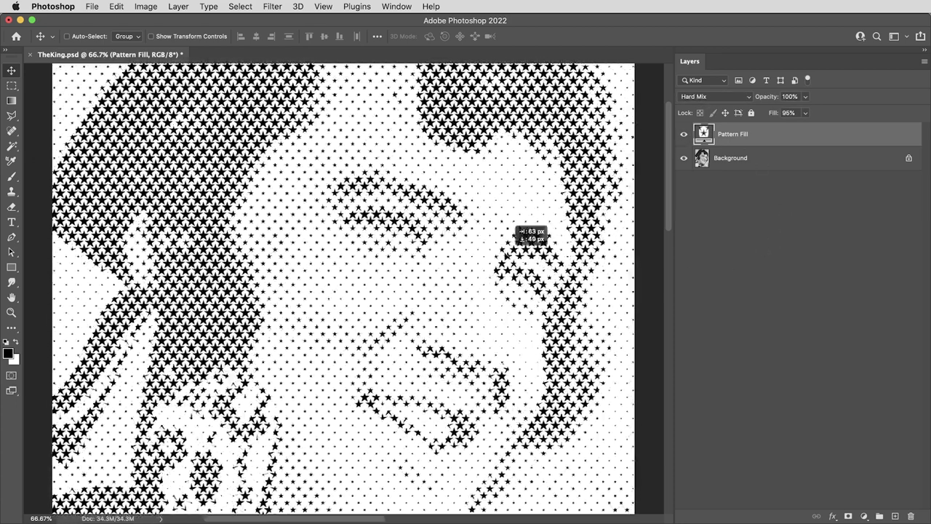
{"action": "key", "text": "z"}
{"action": "left_click_drag", "start_coordinate": [490, 233], "coordinate": [548, 240]}
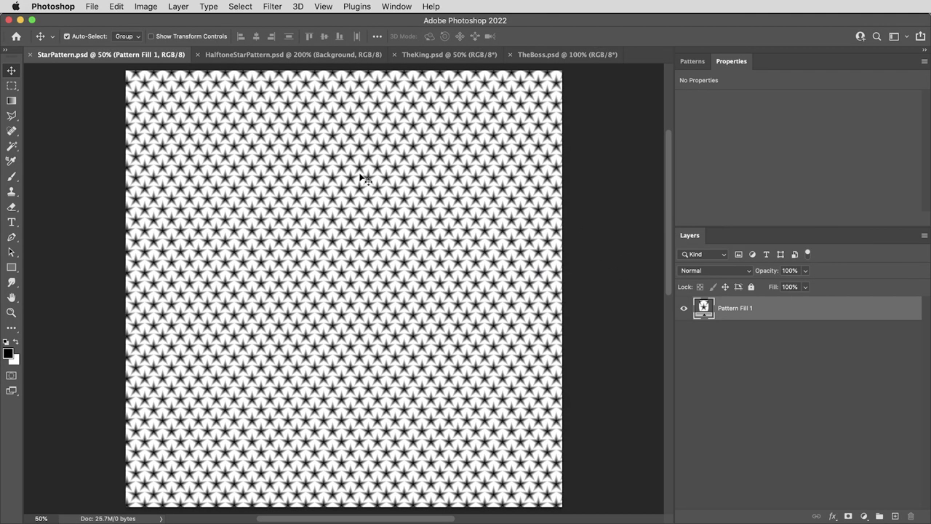
Switch to HalftoneStarPattern.psd and examine the gradient steps at the star's centre up close.
{"action": "left_click", "coordinate": [244, 55]}
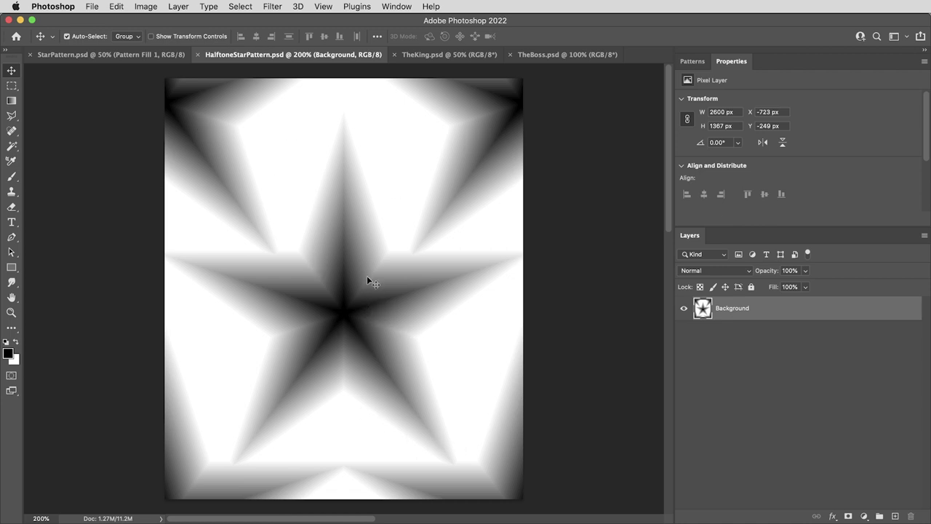
{"action": "key", "text": "z"}
{"action": "left_click_drag", "start_coordinate": [343, 294], "coordinate": [428, 143]}
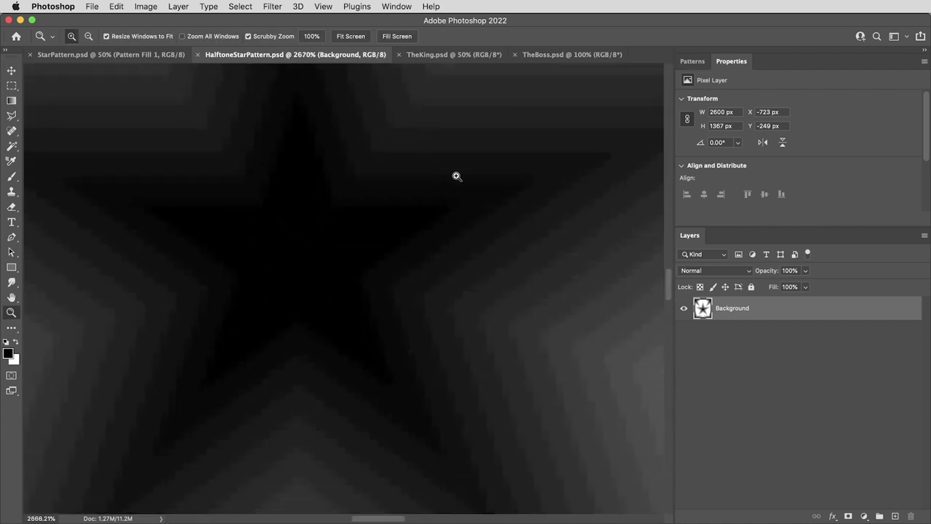
{"action": "key", "text": "v"}
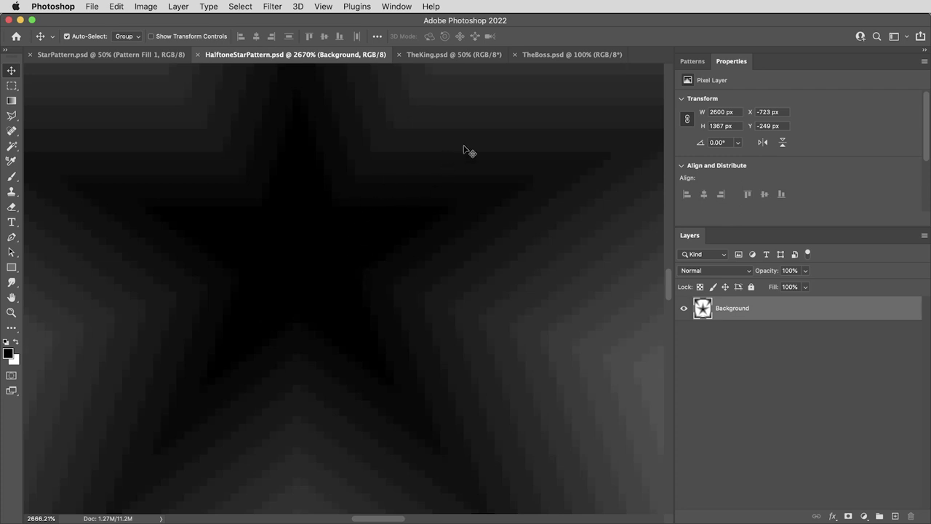
{"action": "key", "text": "super+0"}
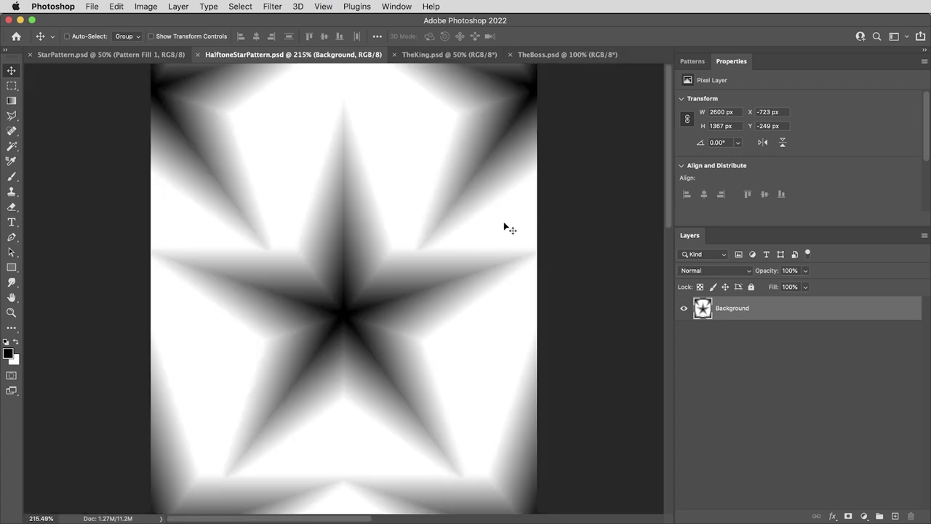
{"action": "key", "text": "super+minus"}
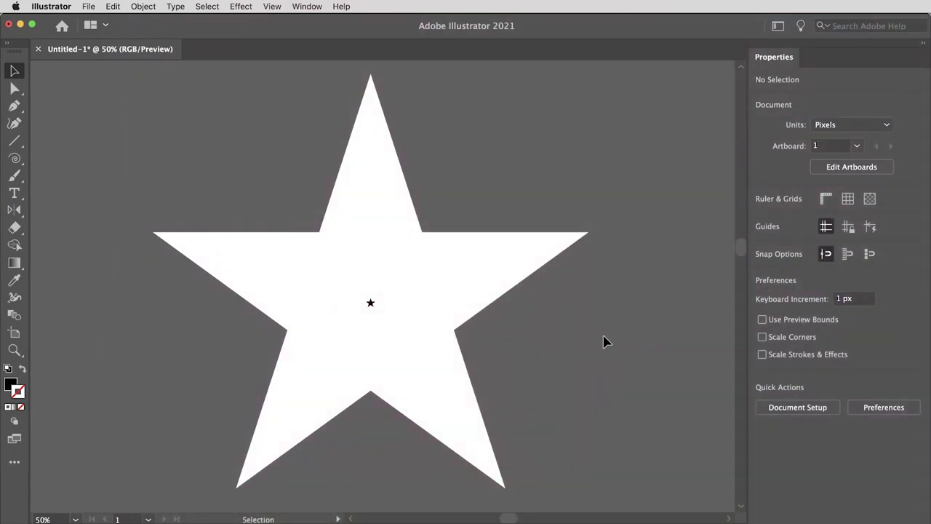
In Illustrator, blend the small black star with the large white star and adjust the blend options.
{"action": "left_click", "coordinate": [373, 305]}
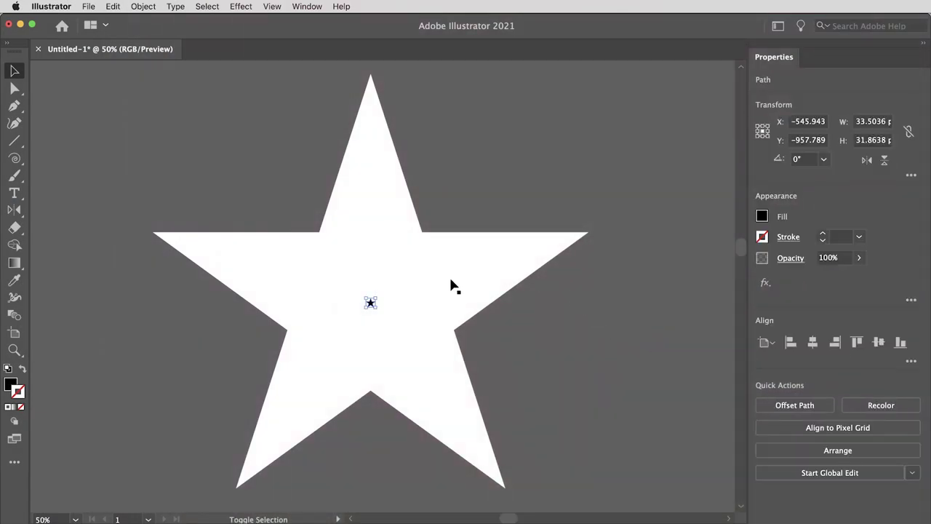
{"action": "left_click", "coordinate": [143, 6]}
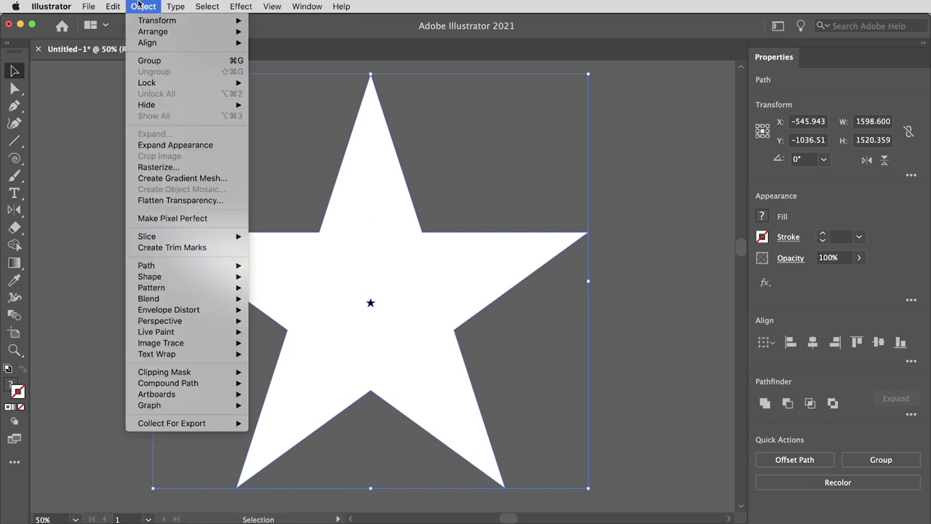
{"action": "mouse_move", "coordinate": [197, 301]}
{"action": "left_click", "coordinate": [270, 298]}
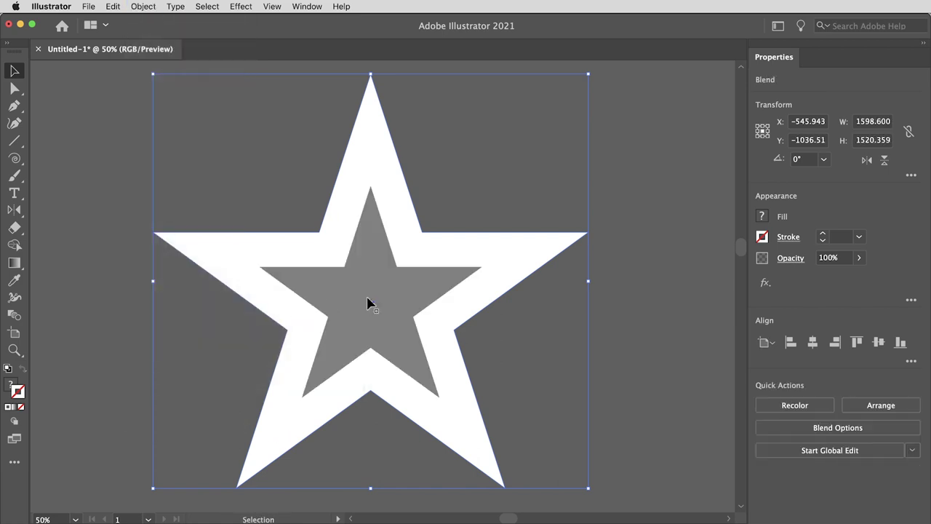
{"action": "left_click", "coordinate": [813, 428]}
{"action": "left_click", "coordinate": [221, 142]}
{"action": "left_click", "coordinate": [226, 184]}
{"action": "left_click", "coordinate": [321, 211]}
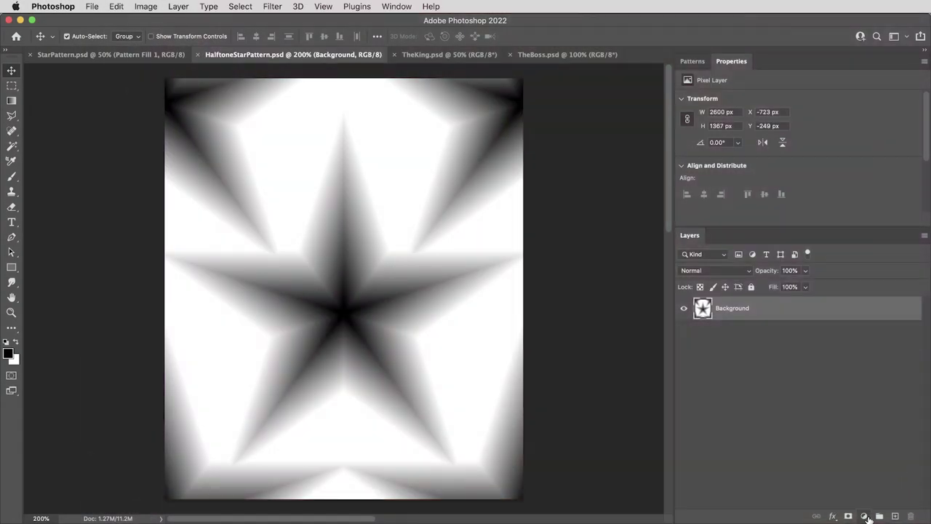
In Photoshop, try a Threshold adjustment at a different level on the gradient star, and delete that adjustment layer.
{"action": "left_click", "coordinate": [864, 516]}
{"action": "left_click", "coordinate": [875, 473]}
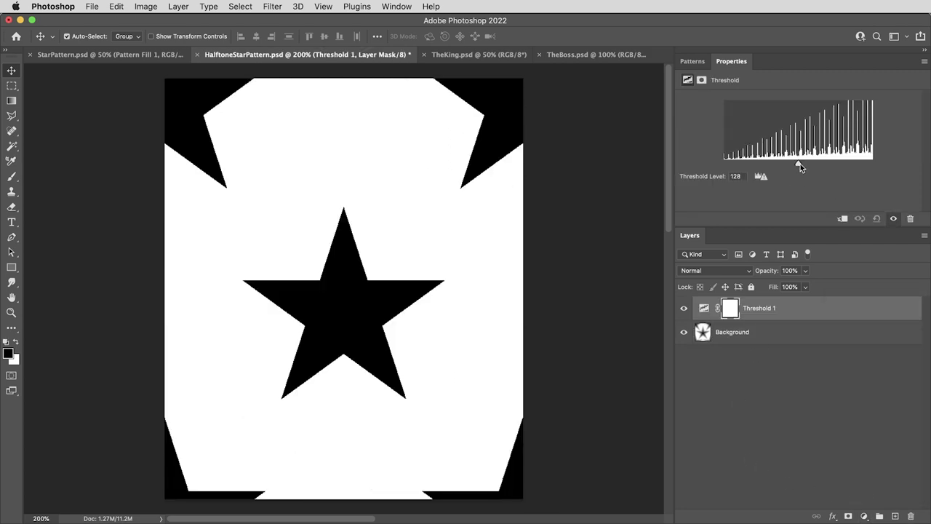
{"action": "mouse_move", "coordinate": [798, 163]}
{"action": "left_mouse_down"}
{"action": "mouse_move", "coordinate": [738, 162]}
{"action": "mouse_move", "coordinate": [869, 167]}
{"action": "mouse_move", "coordinate": [734, 171]}
{"action": "mouse_move", "coordinate": [853, 169]}
{"action": "mouse_move", "coordinate": [765, 168]}
{"action": "mouse_move", "coordinate": [811, 172]}
{"action": "left_mouse_up"}
{"action": "left_click_drag", "start_coordinate": [706, 314], "coordinate": [910, 515]}
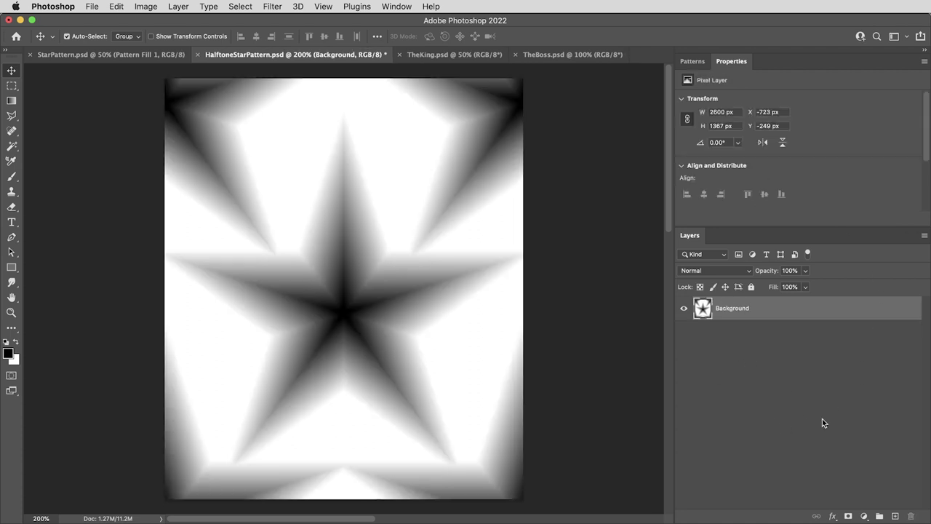
Add a #9c9c9c solid color fill layer above the gradient star and set its blend mode to Hard Mix.
{"action": "left_click", "coordinate": [863, 516]}
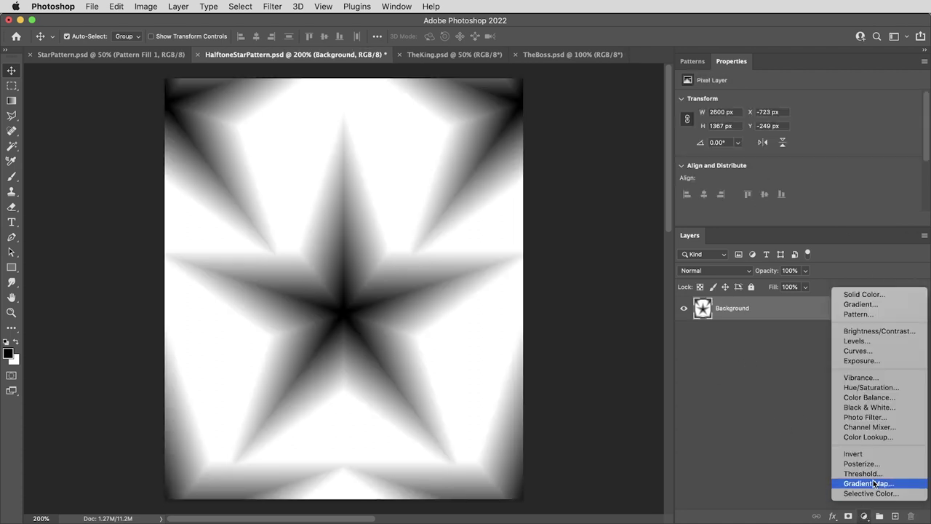
{"action": "left_click", "coordinate": [881, 296]}
{"action": "left_click_drag", "start_coordinate": [559, 277], "coordinate": [531, 249]}
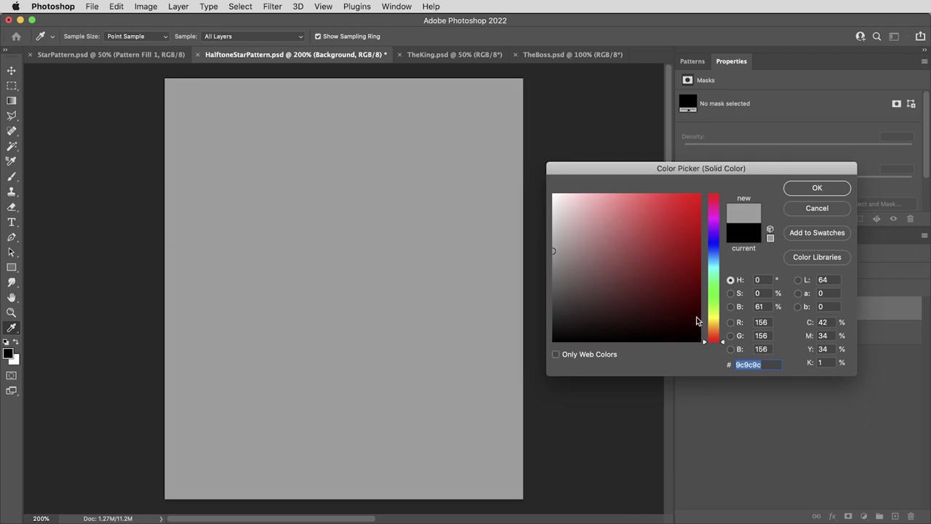
{"action": "key", "text": "Return"}
{"action": "left_click", "coordinate": [714, 271]}
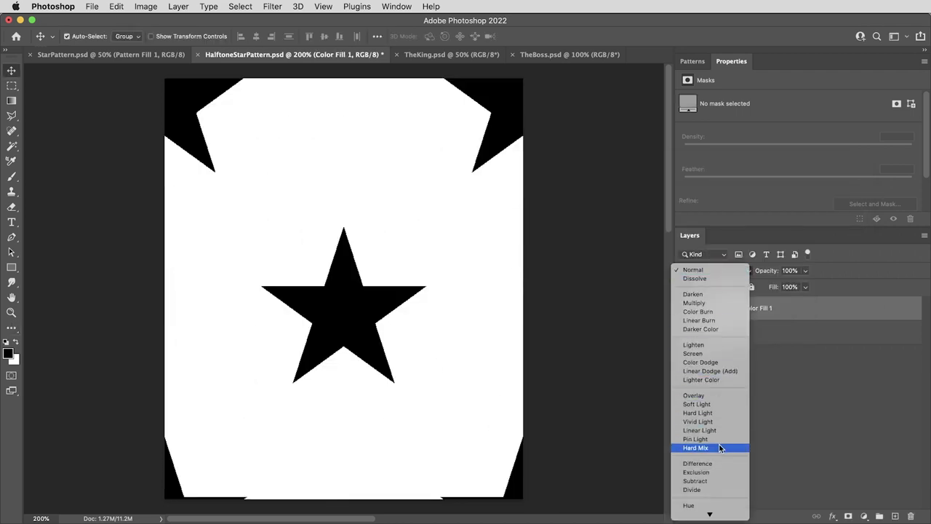
{"action": "left_click", "coordinate": [720, 447]}
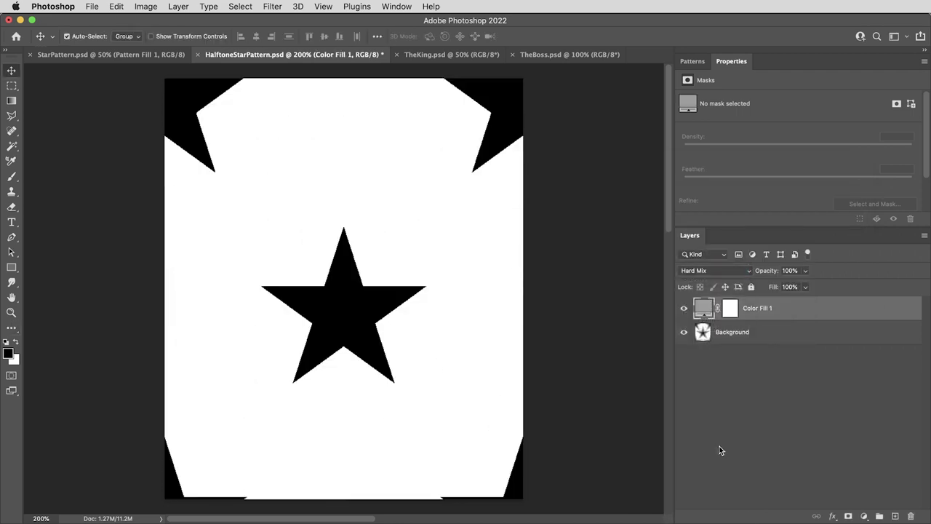
Darken the Hard Mix color fill to a dark neutral grey.
{"action": "double_click", "coordinate": [704, 308]}
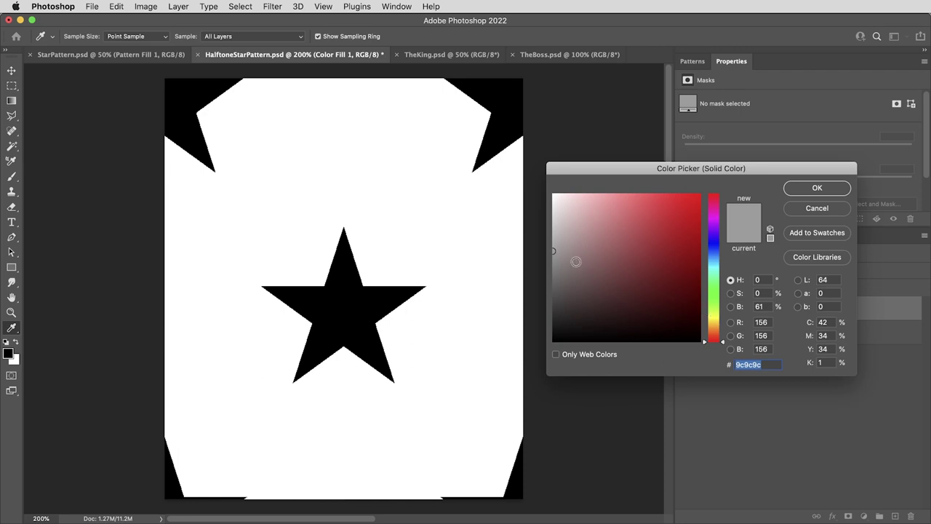
{"action": "left_click_drag", "start_coordinate": [554, 251], "coordinate": [518, 298]}
{"action": "left_click", "coordinate": [824, 188]}
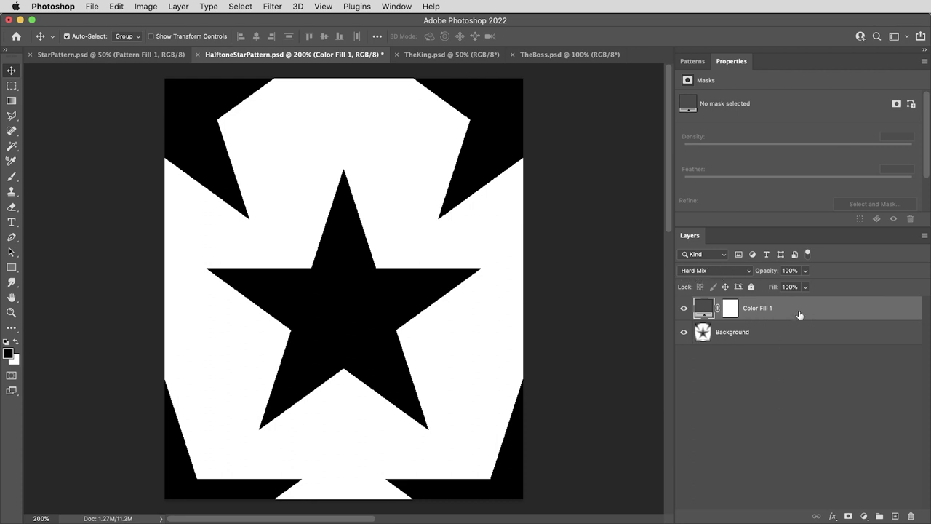
Place the color fill beneath the star layer with Normal blending, and set the star layer to Hard Mix.
{"action": "left_click", "coordinate": [715, 271]}
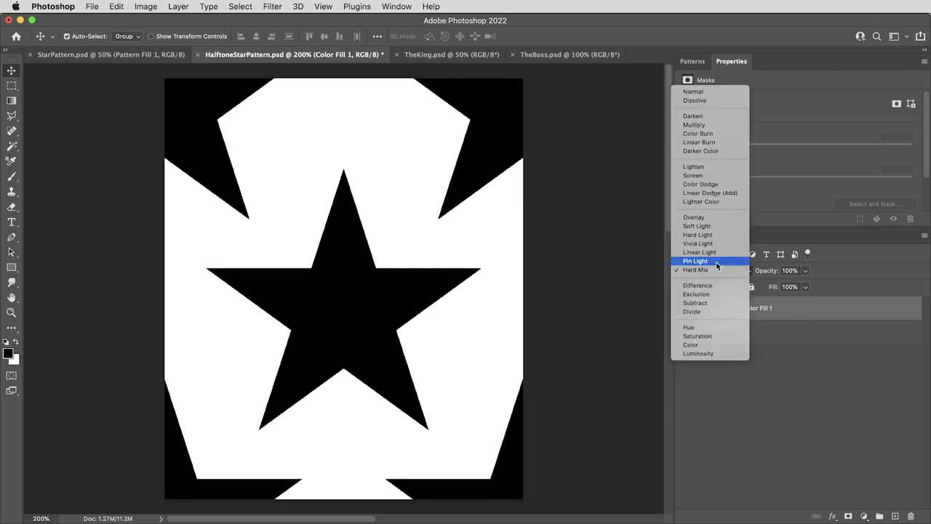
{"action": "left_click", "coordinate": [709, 93]}
{"action": "left_click_drag", "start_coordinate": [781, 309], "coordinate": [785, 347]}
{"action": "left_click", "coordinate": [772, 311]}
{"action": "left_click", "coordinate": [701, 270]}
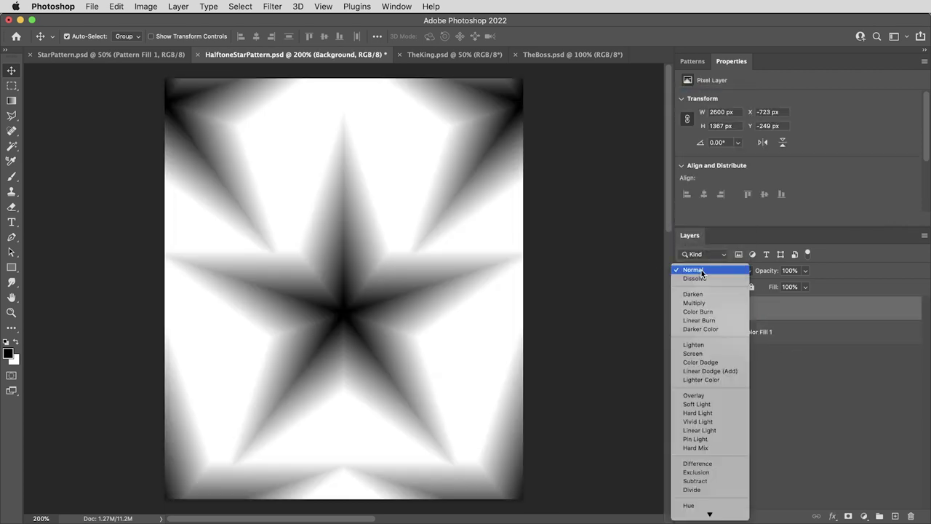
{"action": "left_click", "coordinate": [717, 445]}
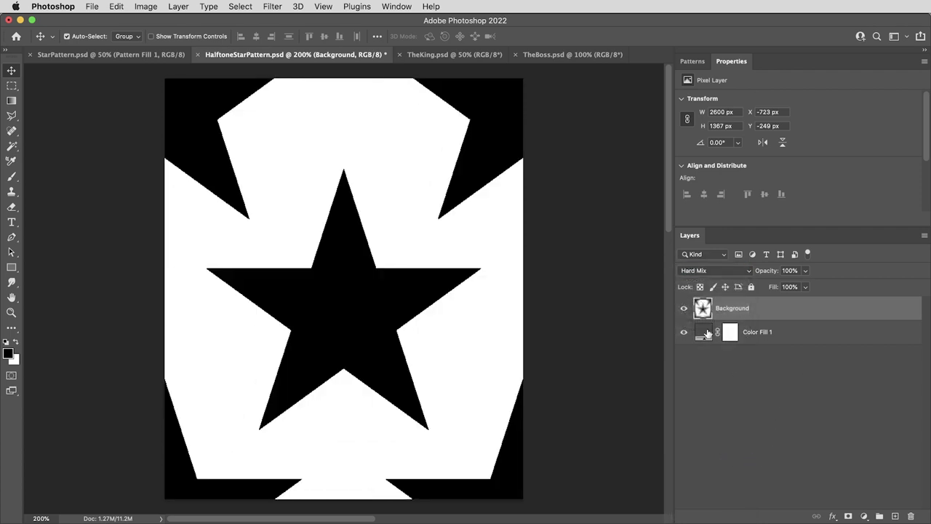
Set the color fill beneath the star to #303030 and compare the result with the star layer hidden and shown.
{"action": "double_click", "coordinate": [703, 332]}
{"action": "left_click_drag", "start_coordinate": [568, 287], "coordinate": [513, 313]}
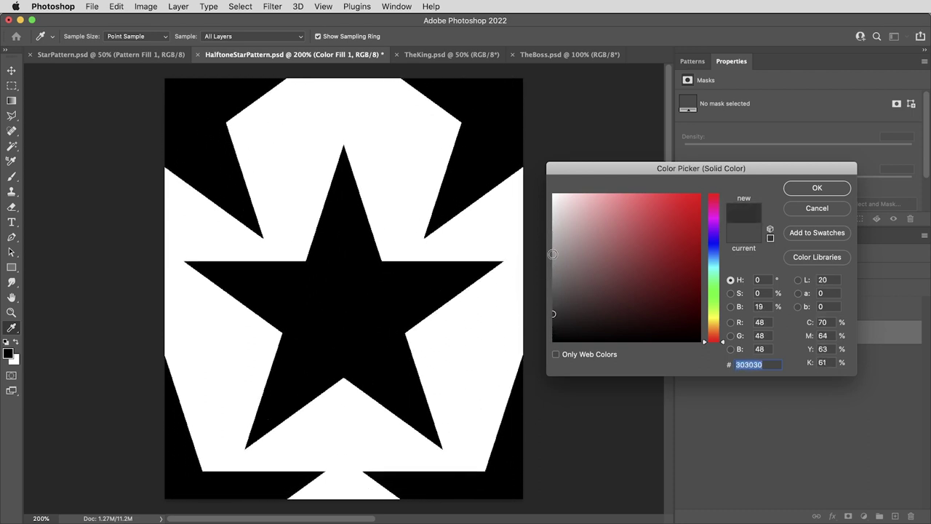
{"action": "left_click", "coordinate": [816, 189]}
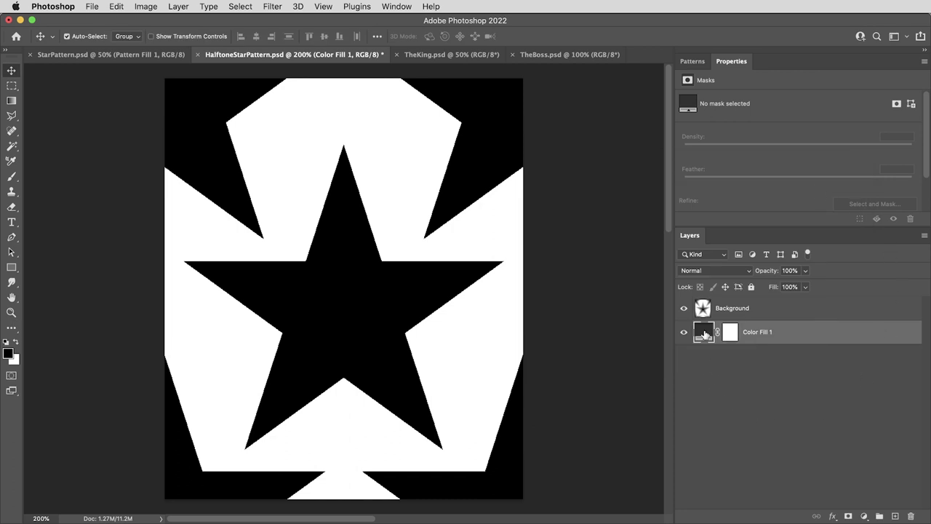
{"action": "left_click", "coordinate": [684, 309]}
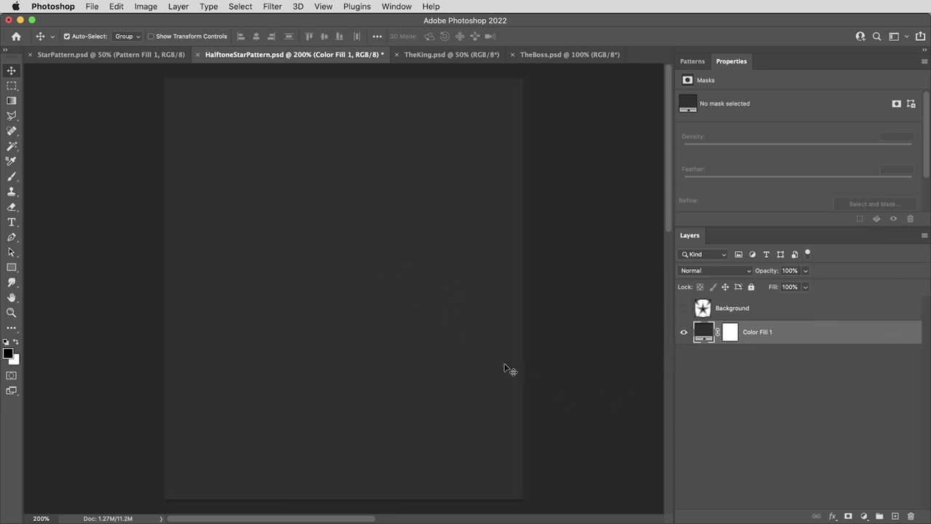
{"action": "left_click", "coordinate": [683, 309]}
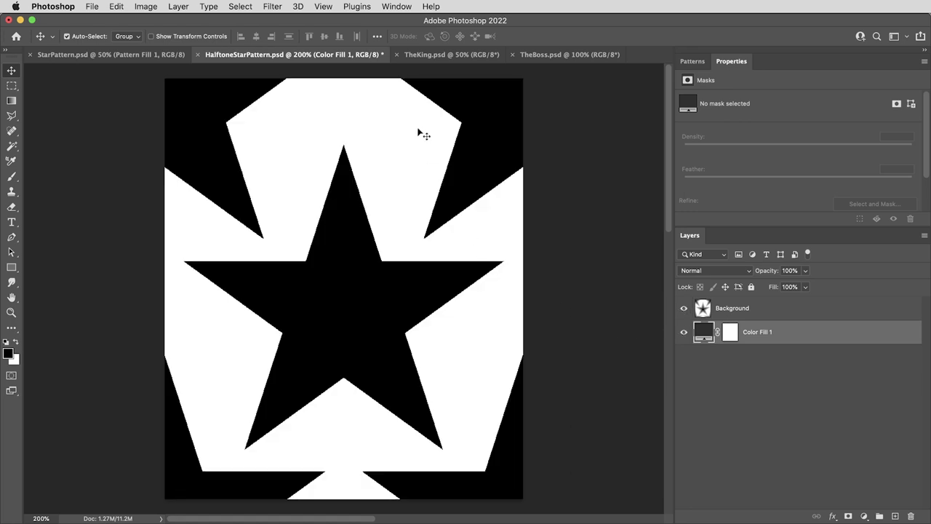
Switch to TheKing.psd and add the Black Stars pattern from Texturelabs_StarHalftones as a fill layer over the portrait.
{"action": "left_click", "coordinate": [437, 54]}
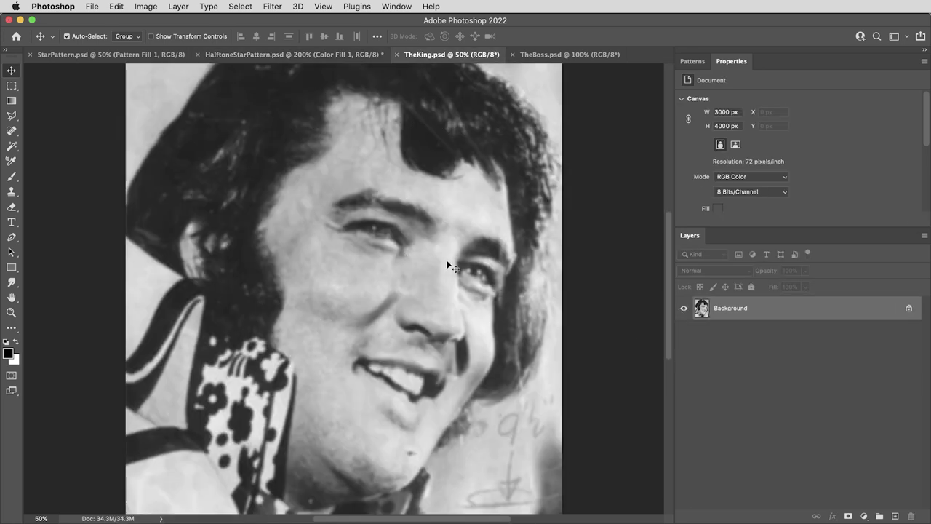
{"action": "left_click", "coordinate": [693, 61]}
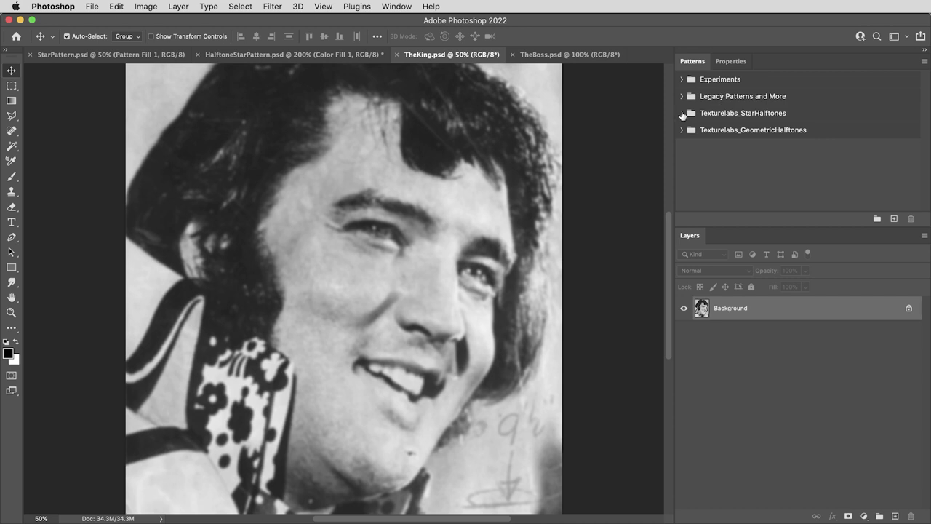
{"action": "left_click", "coordinate": [682, 115]}
{"action": "left_click_drag", "start_coordinate": [698, 131], "coordinate": [339, 230]}
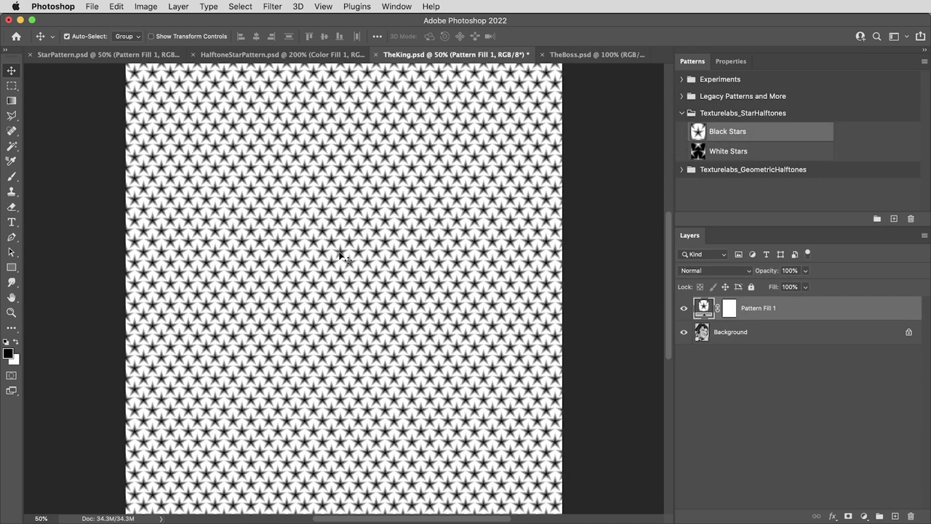
Scale the portrait's star pattern fill to 50% and set its blend mode to Hard Mix.
{"action": "double_click", "coordinate": [704, 308]}
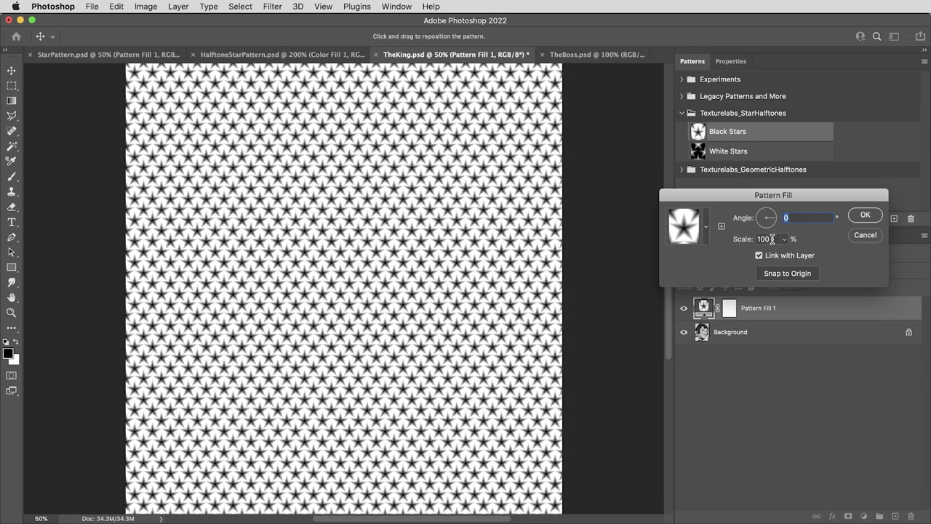
{"action": "left_click_drag", "start_coordinate": [772, 239], "coordinate": [738, 240]}
{"action": "type", "text": "50"}
{"action": "key", "text": "Return"}
{"action": "left_click", "coordinate": [703, 270]}
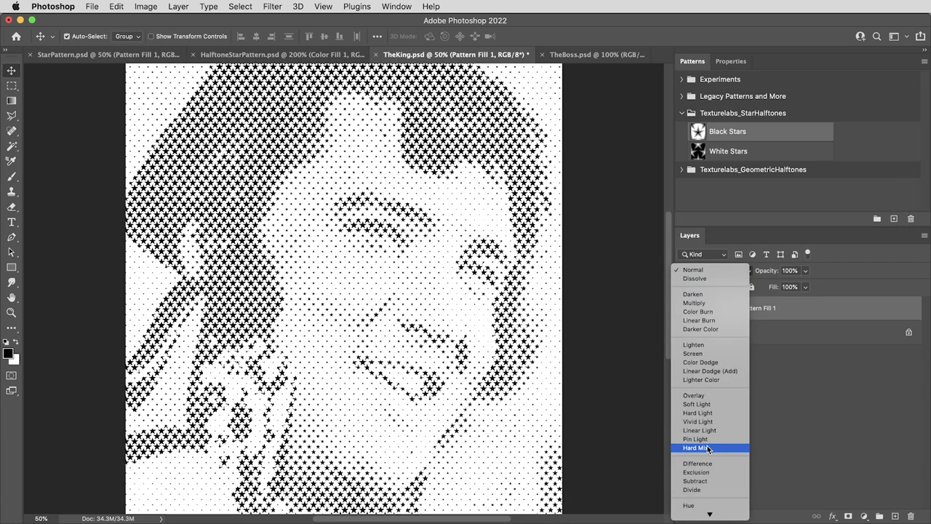
{"action": "left_click", "coordinate": [708, 448]}
Examine the halftone stars around the eyes up close, comparing them with the underlying photo by hiding and showing the pattern.
{"action": "key", "text": "z"}
{"action": "left_click_drag", "start_coordinate": [448, 247], "coordinate": [512, 296]}
{"action": "left_click_drag", "start_coordinate": [448, 279], "coordinate": [553, 309]}
{"action": "left_click_drag", "start_coordinate": [410, 265], "coordinate": [494, 303]}
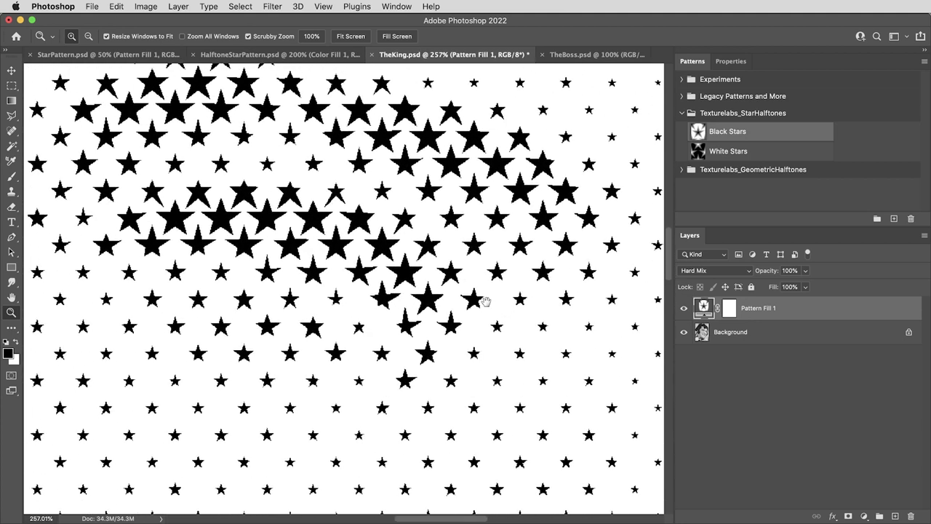
{"action": "left_click", "coordinate": [683, 310]}
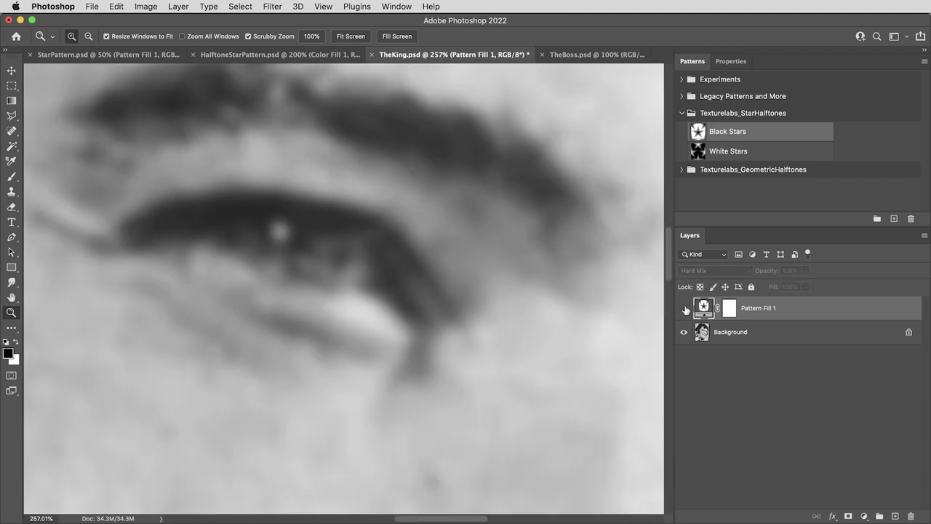
{"action": "left_click", "coordinate": [684, 308]}
{"action": "left_click_drag", "start_coordinate": [561, 312], "coordinate": [395, 213]}
{"action": "left_click", "coordinate": [682, 310]}
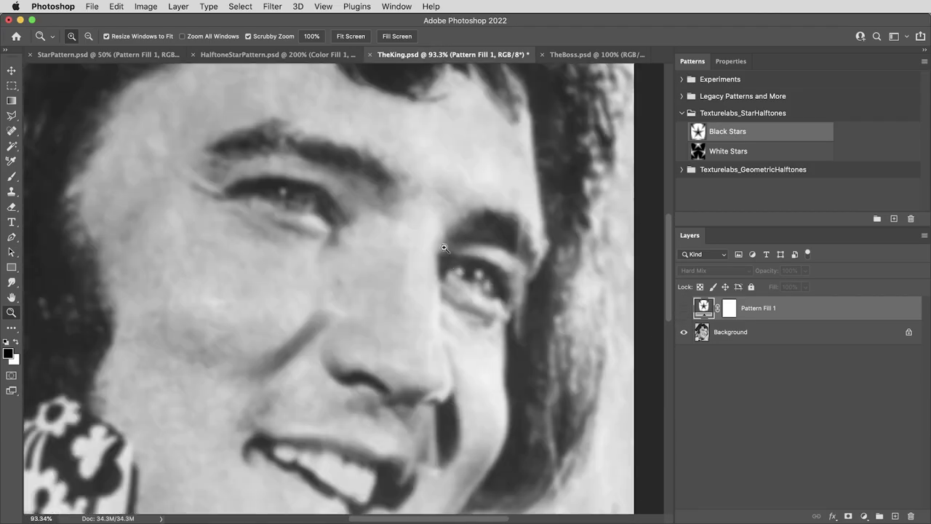
{"action": "left_click", "coordinate": [684, 309]}
{"action": "left_click_drag", "start_coordinate": [333, 258], "coordinate": [424, 307]}
{"action": "mouse_move", "coordinate": [375, 277]}
{"action": "left_mouse_down"}
{"action": "mouse_move", "coordinate": [397, 295]}
{"action": "mouse_move", "coordinate": [382, 270]}
{"action": "mouse_move", "coordinate": [424, 397]}
{"action": "mouse_move", "coordinate": [358, 281]}
{"action": "mouse_move", "coordinate": [378, 295]}
{"action": "left_mouse_up"}
{"action": "key", "text": "v"}
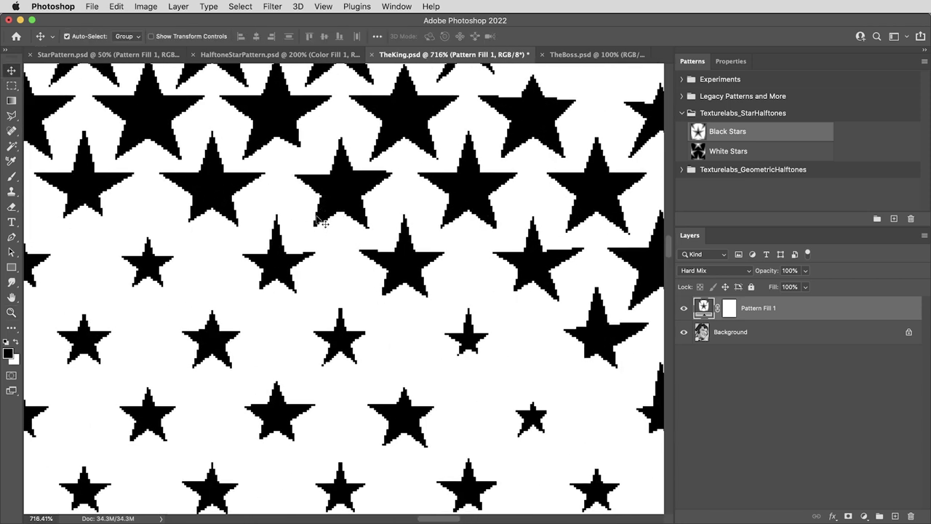
Set the Fill of the portrait's star pattern layer to 97% and check the star edges up close.
{"action": "key", "text": "z"}
{"action": "left_click_drag", "start_coordinate": [400, 247], "coordinate": [387, 245]}
{"action": "left_click_drag", "start_coordinate": [451, 283], "coordinate": [433, 296]}
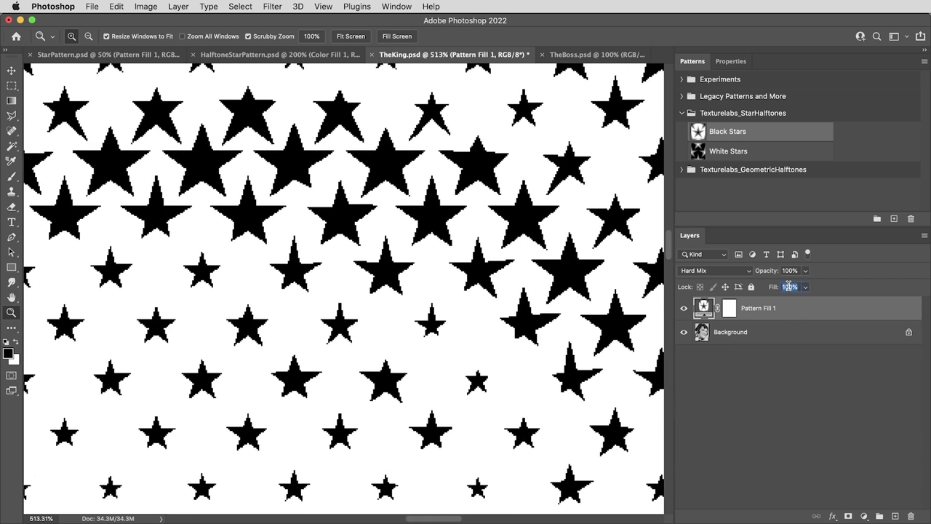
{"action": "type", "text": "97"}
{"action": "key", "text": "Return"}
{"action": "left_click_drag", "start_coordinate": [457, 308], "coordinate": [422, 286]}
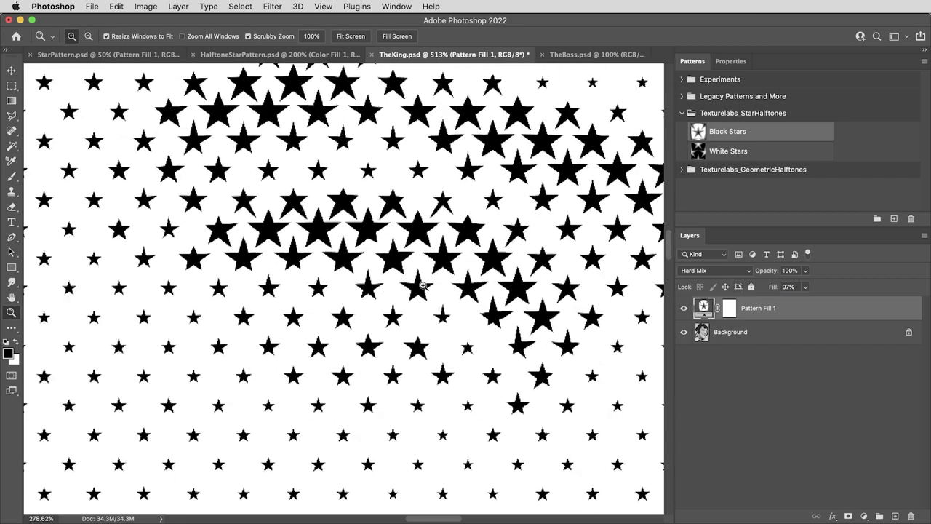
{"action": "left_click_drag", "start_coordinate": [478, 295], "coordinate": [357, 307]}
{"action": "key", "text": "super+minus"}
{"action": "key", "text": "super+minus"}
{"action": "key", "text": "super+minus"}
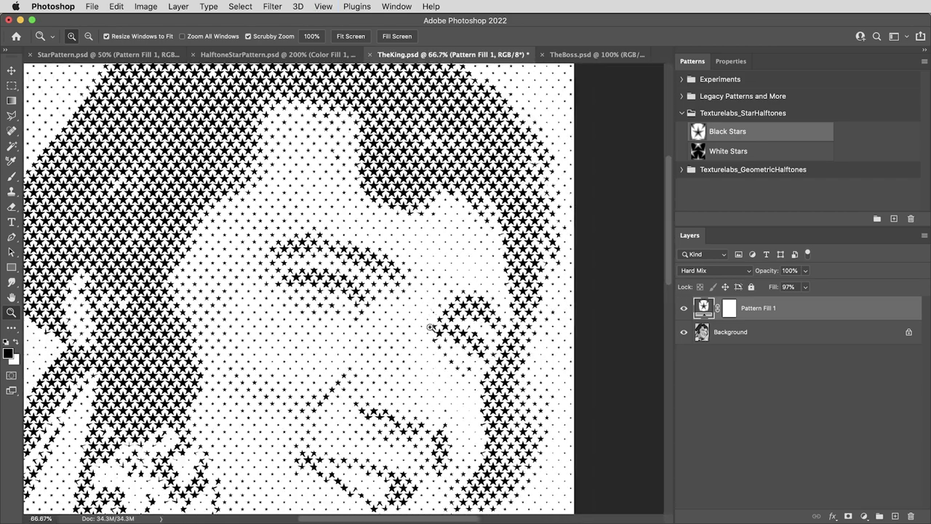
Compare the portrait with the star pattern layer hidden and shown.
{"action": "left_click_drag", "start_coordinate": [431, 327], "coordinate": [482, 285]}
{"action": "key", "text": "v"}
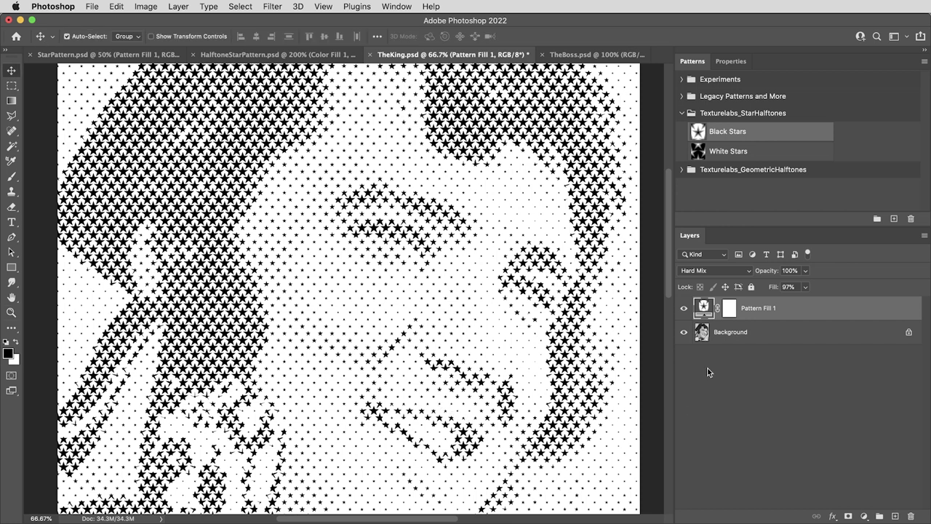
{"action": "left_click", "coordinate": [683, 309]}
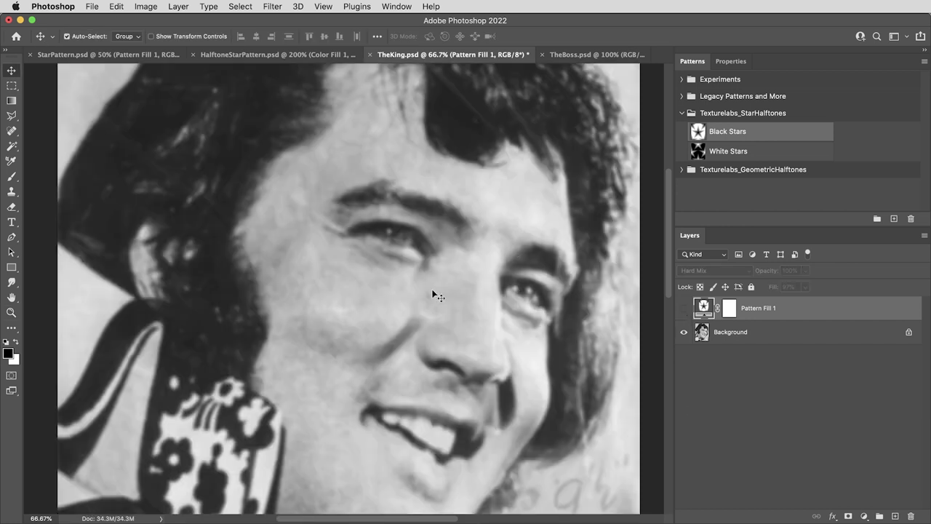
{"action": "left_click", "coordinate": [684, 309]}
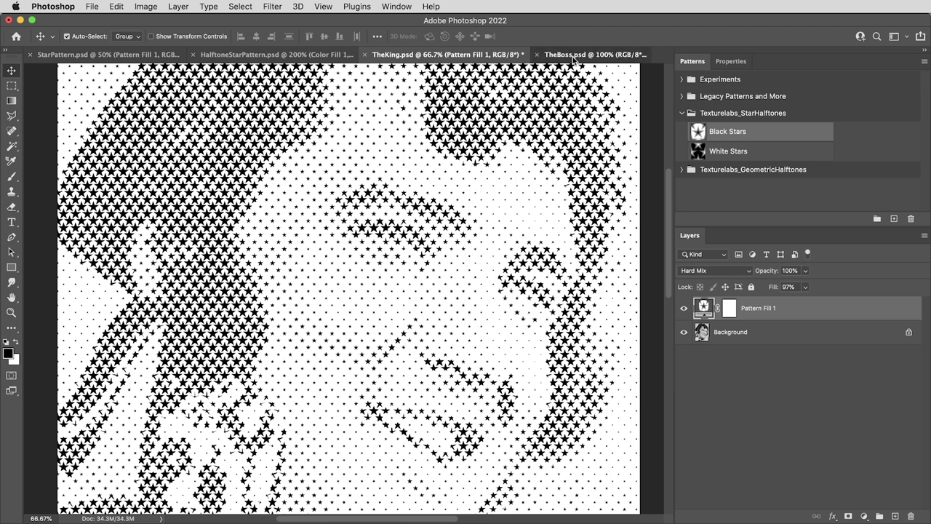
Switch to TheBoss.psd and add the Black Stars pattern as a fill layer over the photo, scaled to 50%.
{"action": "left_click", "coordinate": [590, 54]}
{"action": "left_click_drag", "start_coordinate": [699, 133], "coordinate": [329, 286]}
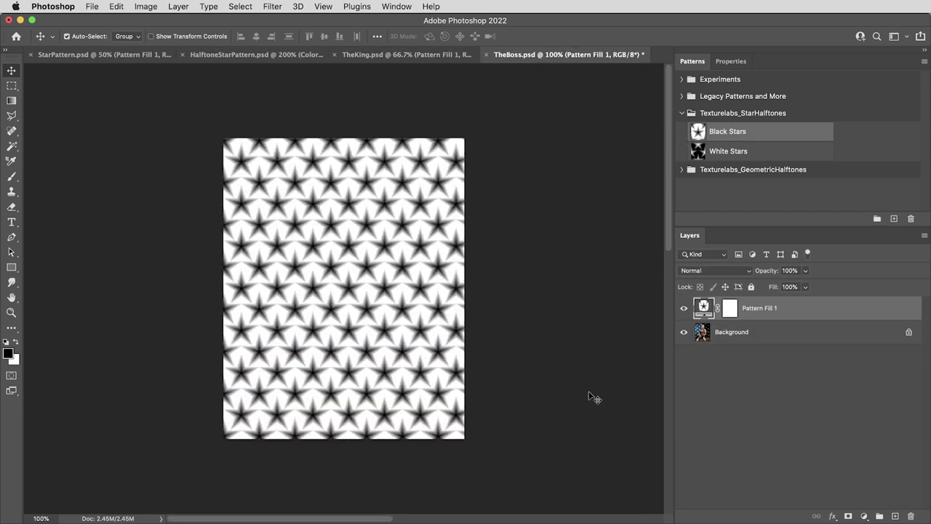
{"action": "double_click", "coordinate": [703, 308]}
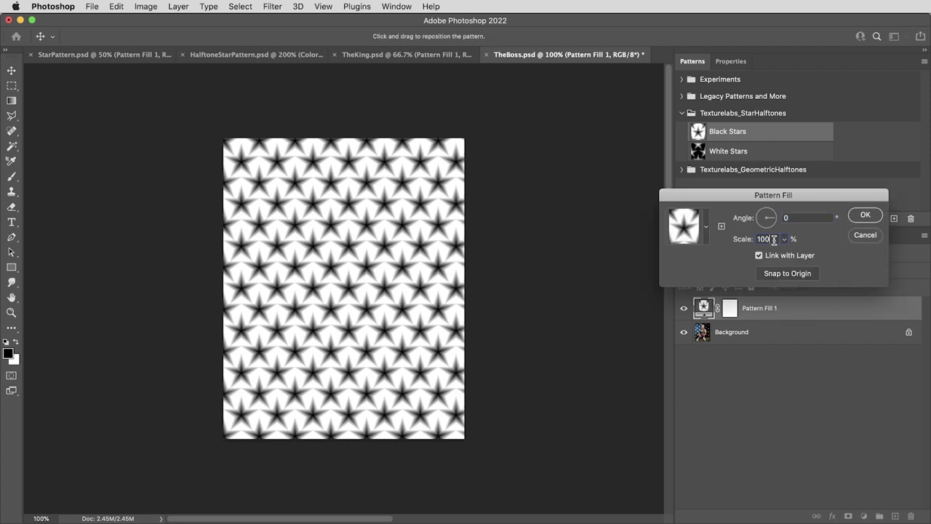
{"action": "type", "text": "50"}
{"action": "key", "text": "Return"}
Set the new star pattern layer's blend mode to Hard Mix and its Fill to 97%.
{"action": "left_click", "coordinate": [699, 272]}
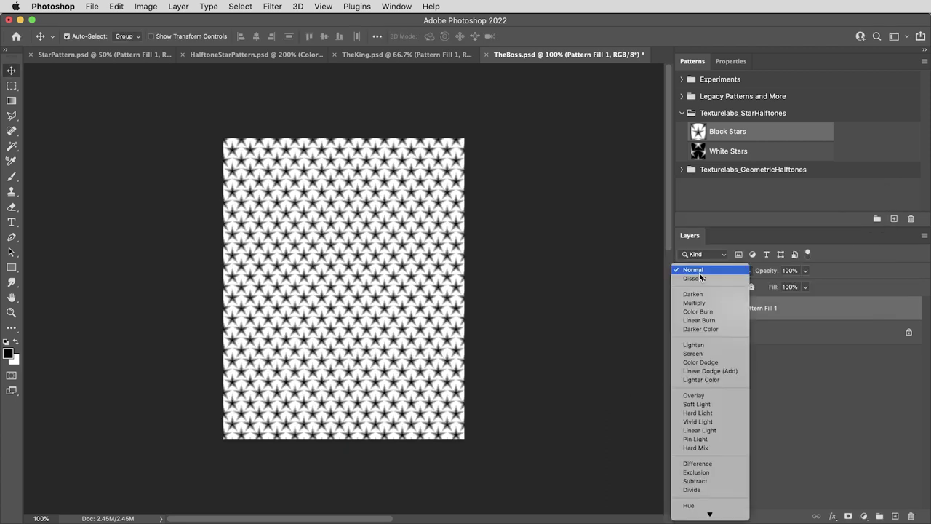
{"action": "left_click", "coordinate": [701, 448]}
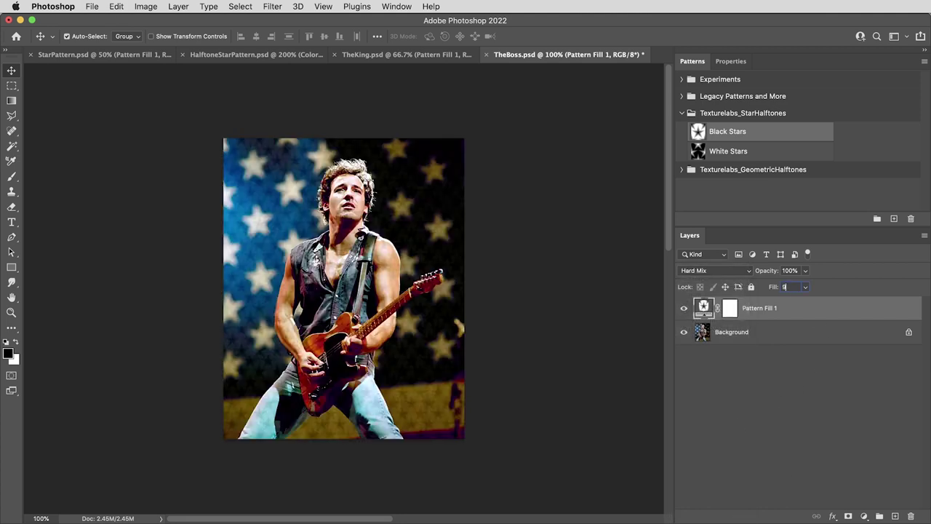
{"action": "type", "text": "7"}
Examine the coloured star halftone around the singer's upper body, comparing it with the original photo.
{"action": "type", "text": "z"}
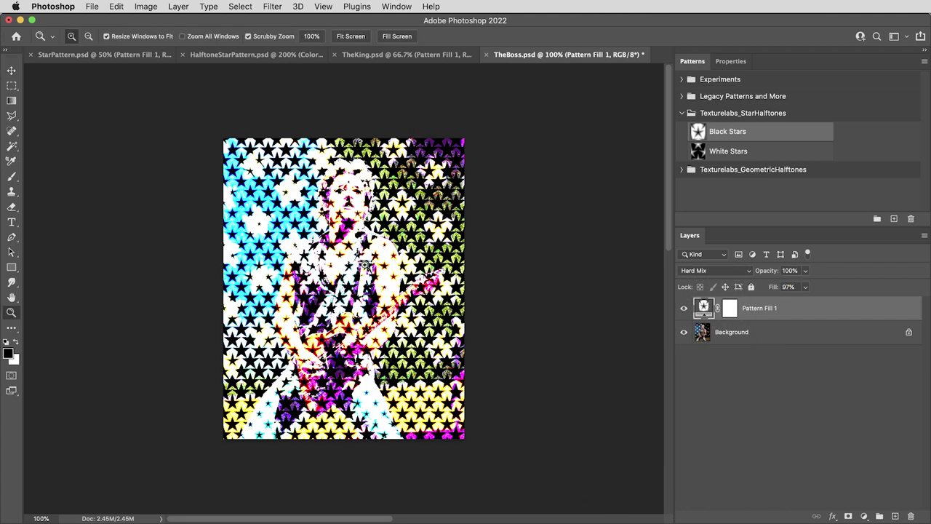
{"action": "left_click_drag", "start_coordinate": [367, 268], "coordinate": [422, 311]}
{"action": "left_click_drag", "start_coordinate": [380, 247], "coordinate": [423, 356]}
{"action": "left_click", "coordinate": [684, 310]}
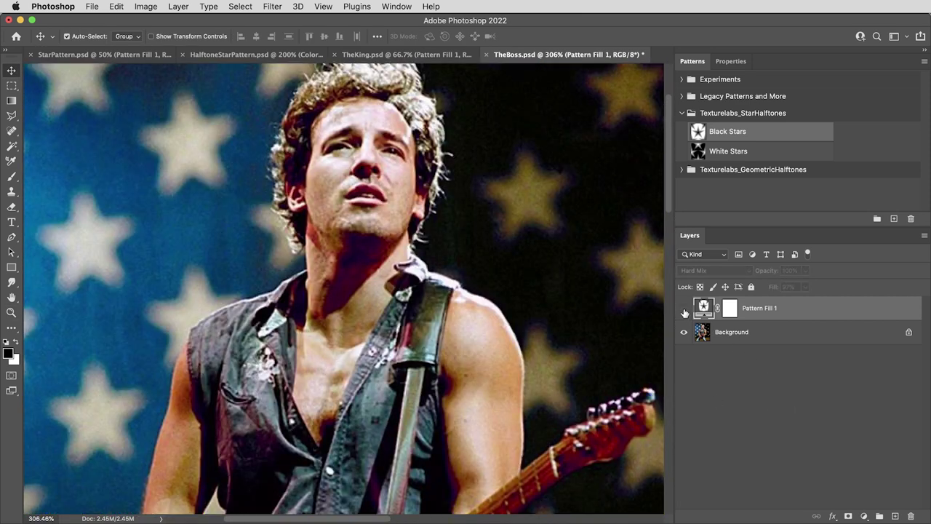
{"action": "left_click", "coordinate": [684, 310]}
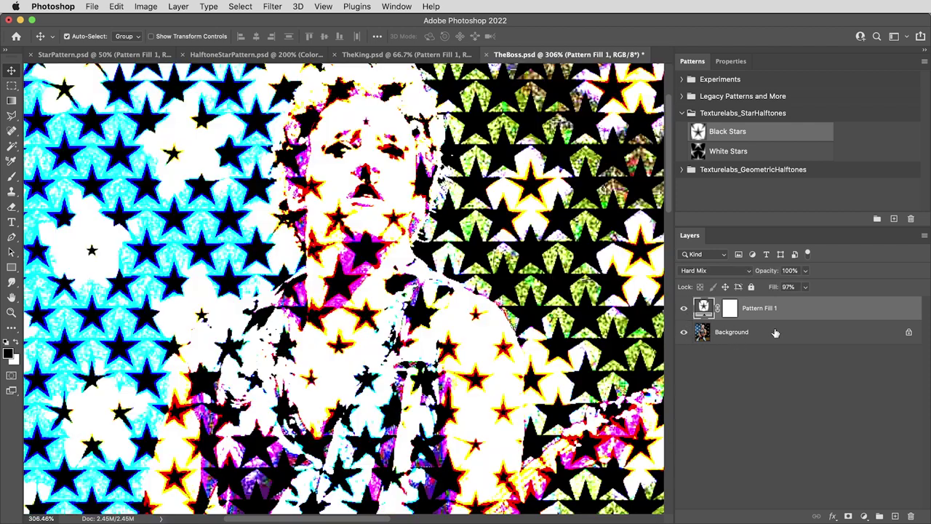
Convert the Background photo layer in TheBoss.psd to a smart object.
{"action": "left_click", "coordinate": [772, 336]}
{"action": "right_click", "coordinate": [780, 336]}
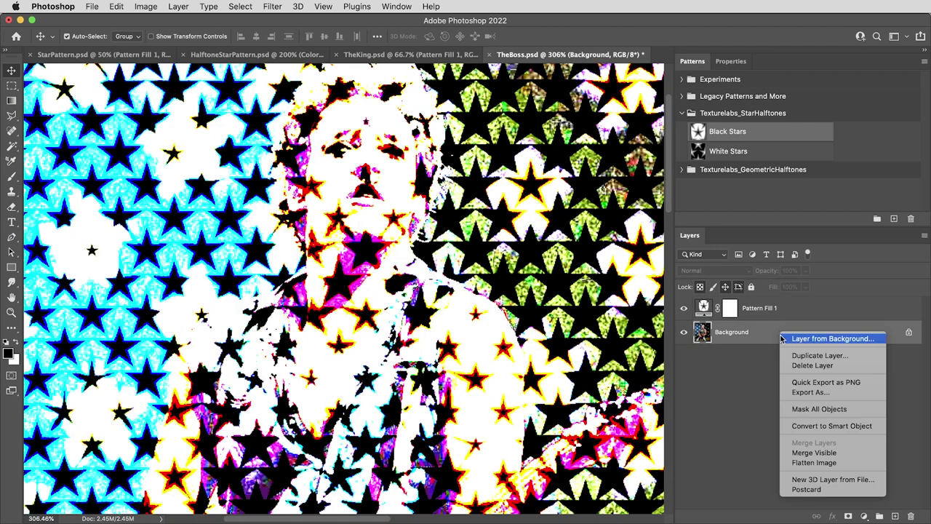
{"action": "left_click", "coordinate": [814, 426]}
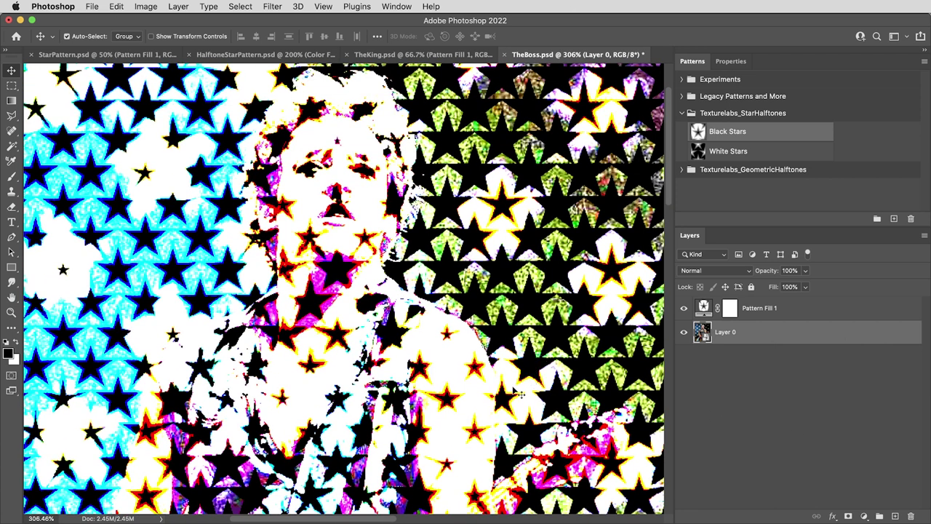
Desaturate the photo layer completely with a Hue/Saturation adjustment, setting Saturation to -100.
{"action": "key", "text": "super+u"}
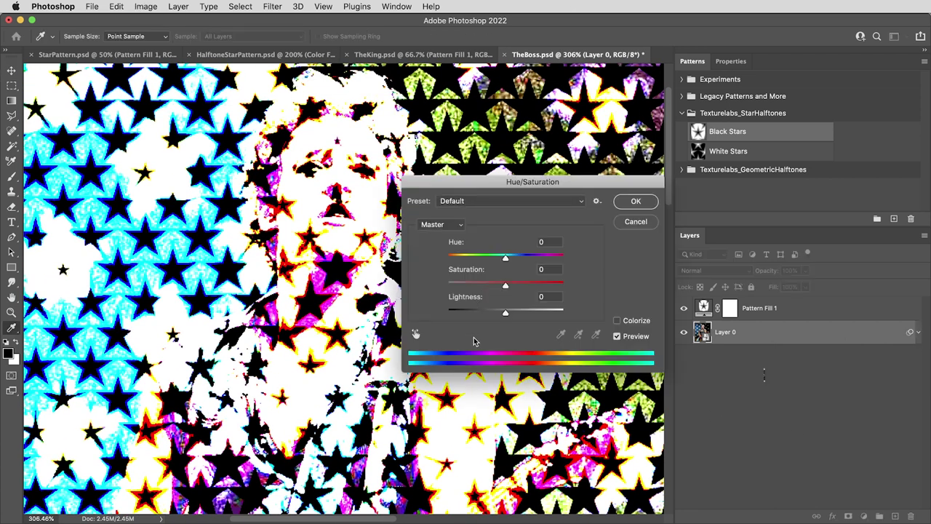
{"action": "left_click_drag", "start_coordinate": [505, 285], "coordinate": [408, 284]}
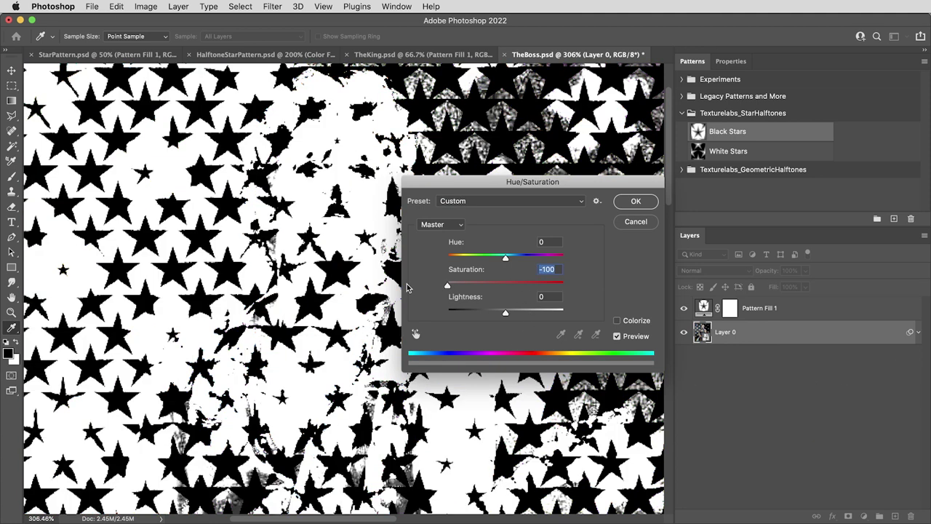
{"action": "left_click", "coordinate": [631, 203]}
{"action": "key", "text": "super+minus"}
{"action": "key", "text": "super+minus"}
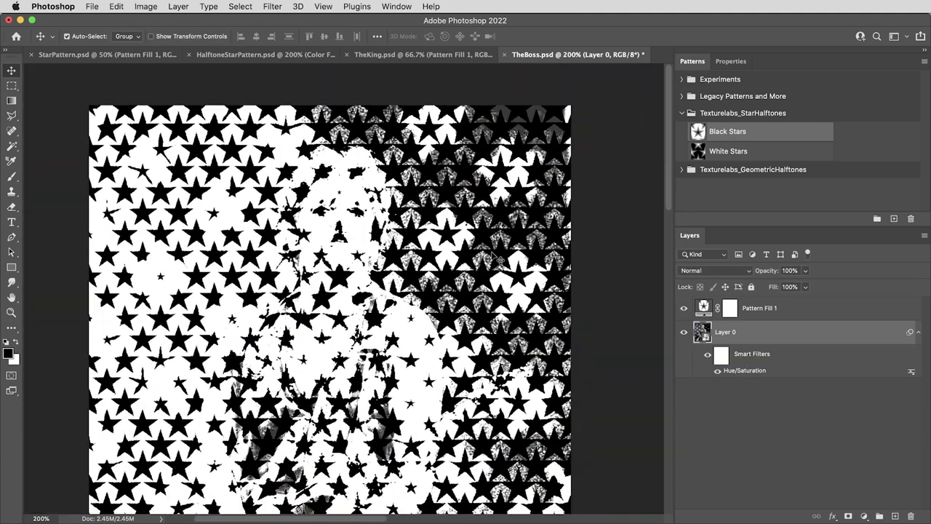
{"action": "scroll", "coordinate": [465, 284], "scroll_direction": "down", "scroll_amount": 4}
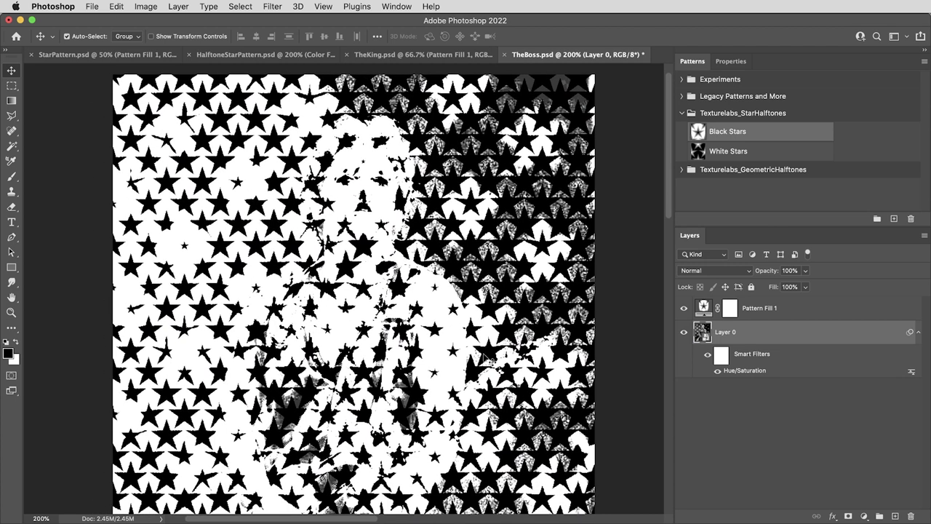
Resize the image to a width of 4000 pixels, keeping its proportions.
{"action": "key", "text": "super+alt+i"}
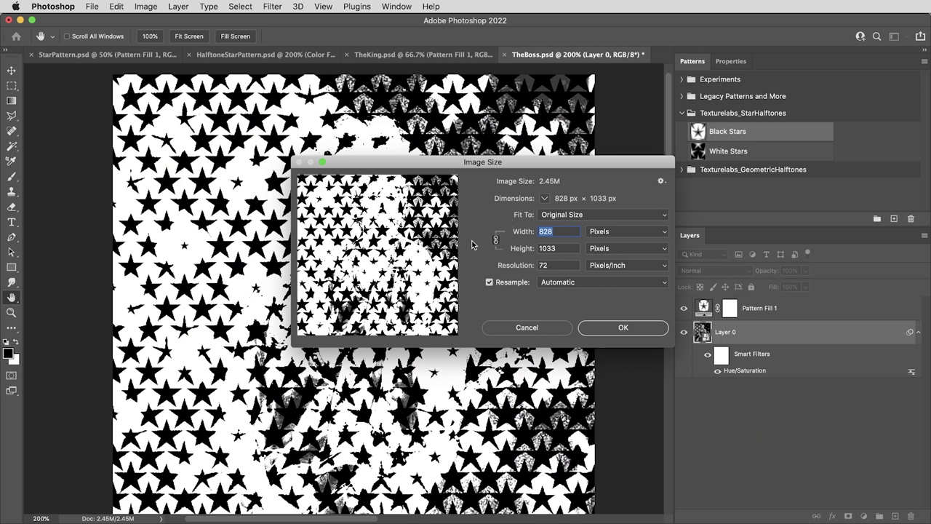
{"action": "type", "text": "4000"}
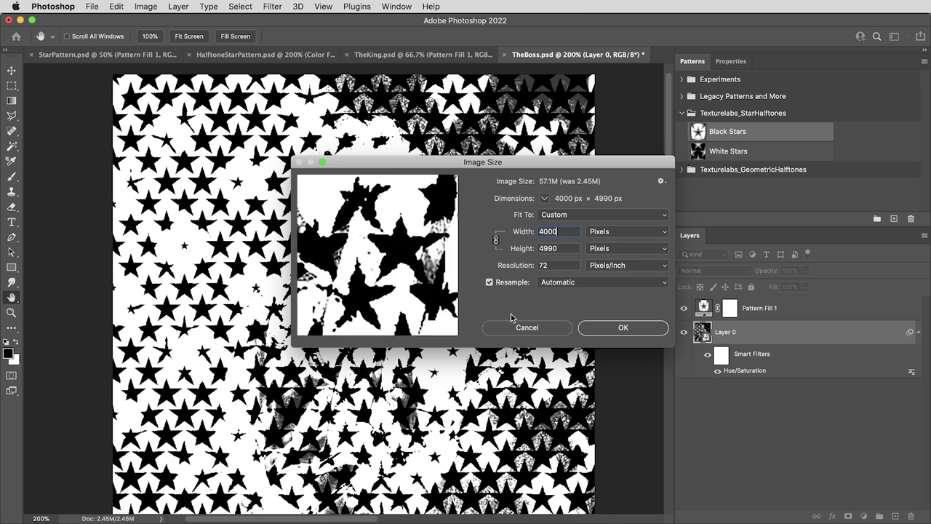
{"action": "left_click", "coordinate": [623, 327]}
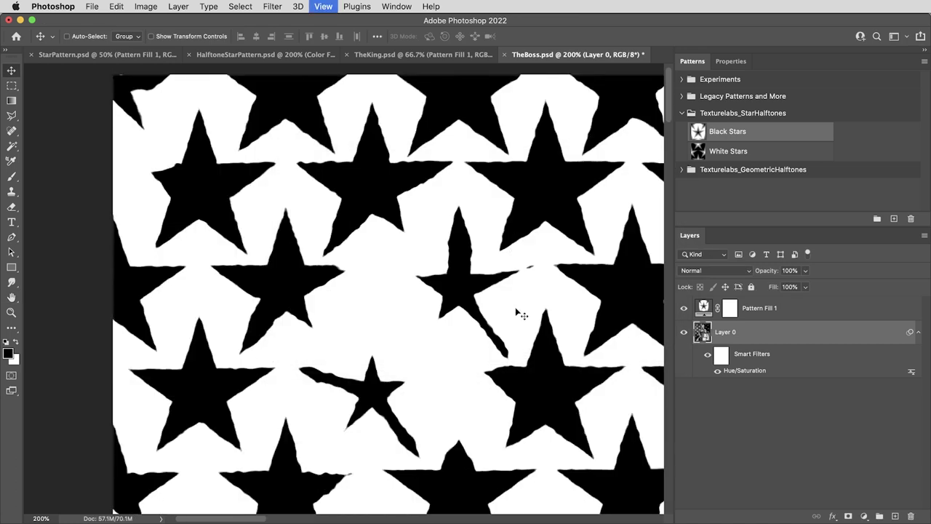
{"action": "key", "text": "super+0"}
{"action": "key", "text": "super+minus"}
Set the scale of the star pattern fill over the enlarged photo to 50%.
{"action": "double_click", "coordinate": [704, 308]}
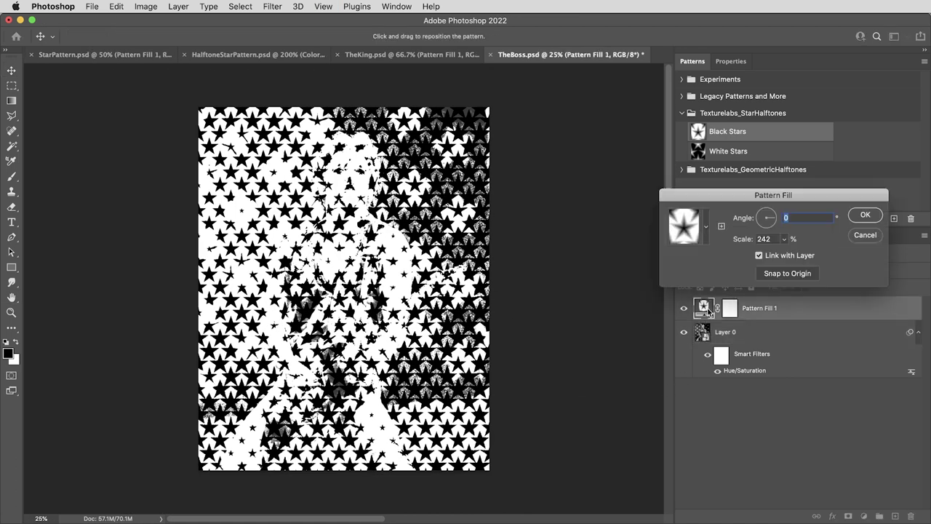
{"action": "double_click", "coordinate": [776, 240]}
{"action": "type", "text": "50"}
{"action": "key", "text": "Return"}
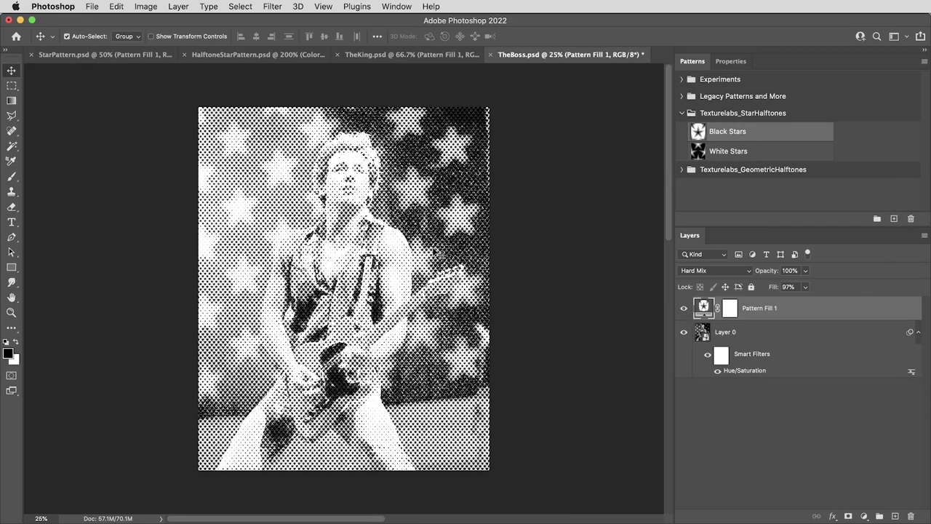
Add a Gaussian Blur smart filter to the photo layer and set its radius to 14.8 pixels.
{"action": "key", "text": "z"}
{"action": "left_click_drag", "start_coordinate": [322, 180], "coordinate": [409, 264]}
{"action": "left_click_drag", "start_coordinate": [458, 240], "coordinate": [293, 312]}
{"action": "left_click_drag", "start_coordinate": [397, 277], "coordinate": [414, 297]}
{"action": "key", "text": "v"}
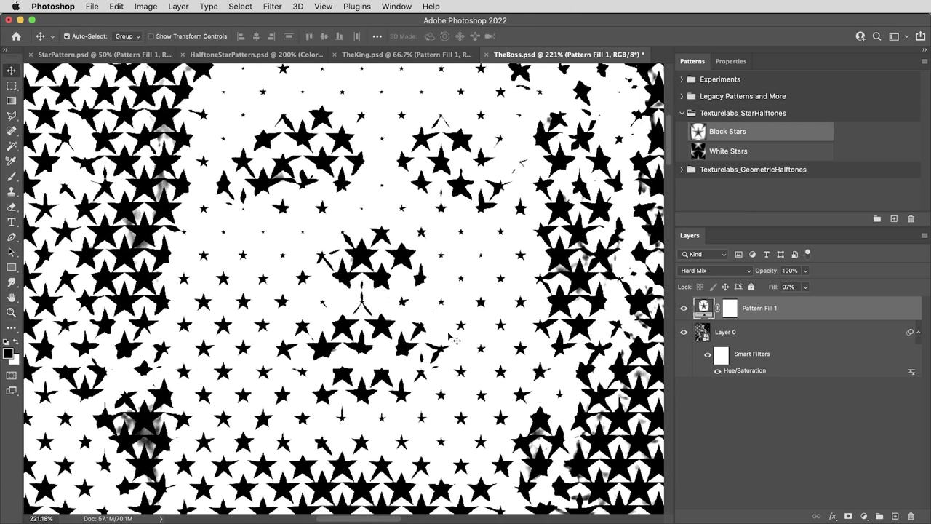
{"action": "left_click", "coordinate": [727, 333]}
{"action": "left_click", "coordinate": [272, 7]}
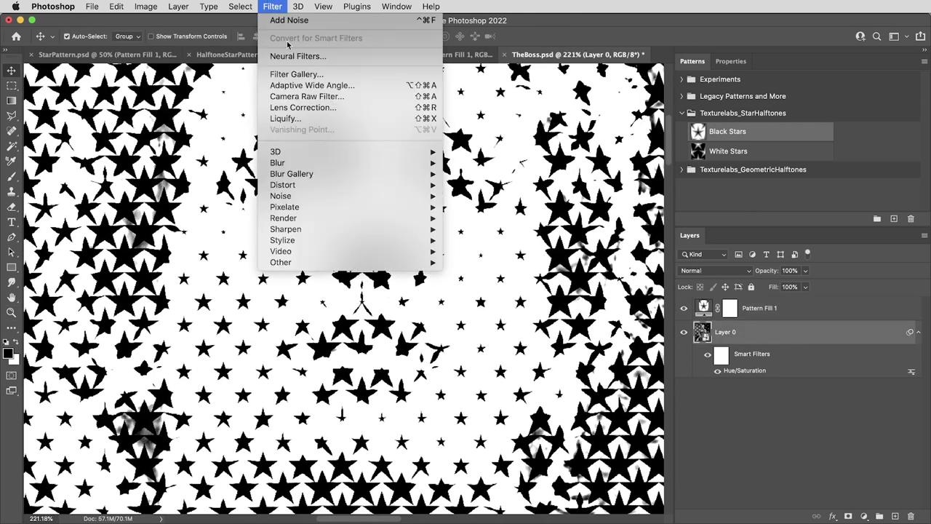
{"action": "mouse_move", "coordinate": [331, 164]}
{"action": "left_click", "coordinate": [505, 208]}
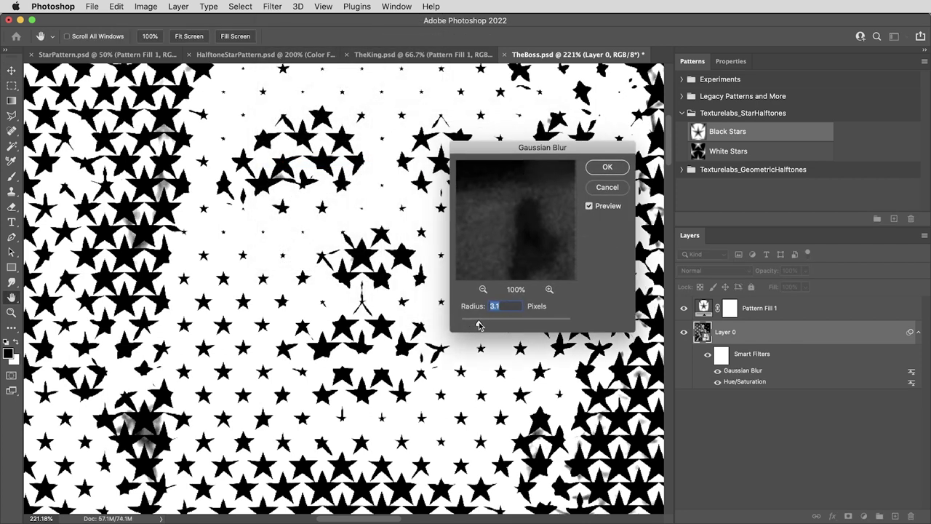
{"action": "left_click_drag", "start_coordinate": [479, 325], "coordinate": [506, 325]}
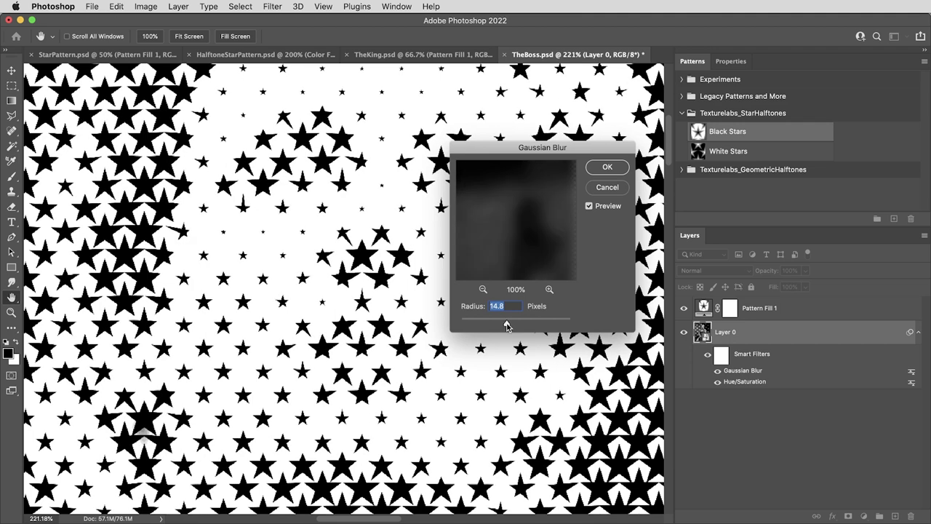
Compare the stars on the face with the blur preview off and on, and apply the blur.
{"action": "left_click", "coordinate": [589, 206]}
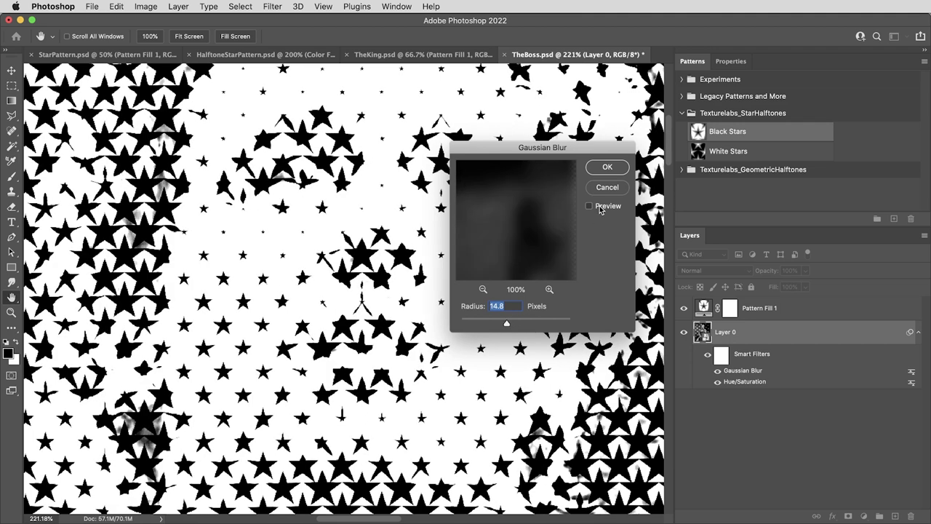
{"action": "key", "text": "super+1"}
{"action": "left_click", "coordinate": [600, 209]}
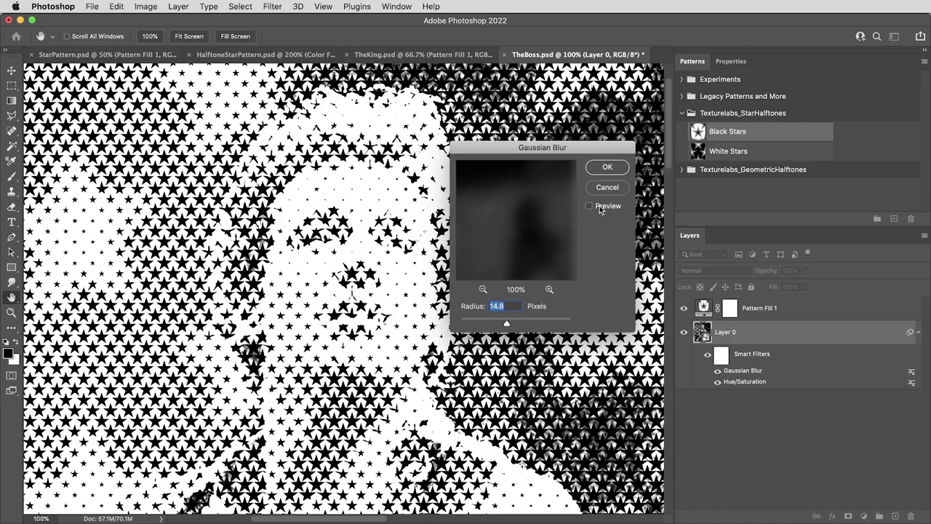
{"action": "left_click", "coordinate": [600, 209]}
{"action": "key", "text": "super+plus"}
{"action": "key", "text": "super+plus"}
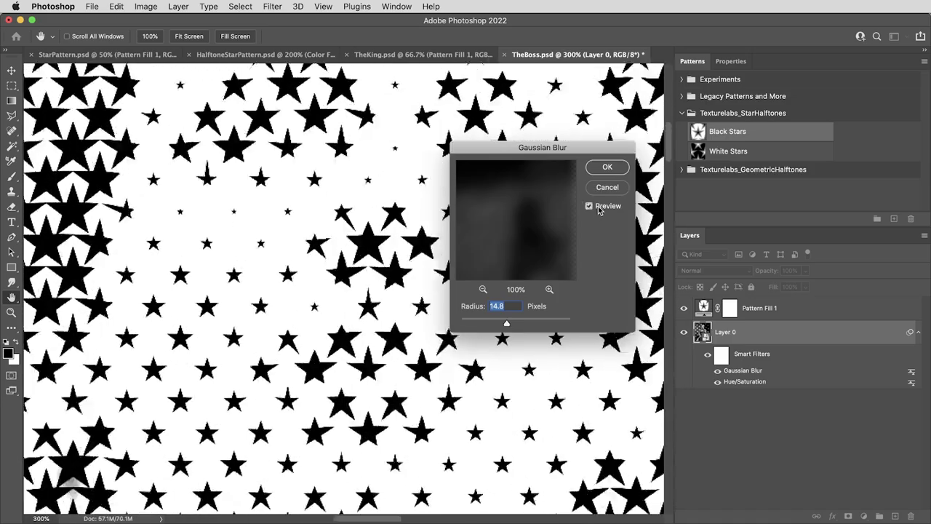
{"action": "left_click", "coordinate": [608, 168]}
Examine the halftone's dark background with the star pattern's fill at 100% and at 97%, and with the pattern layer hidden.
{"action": "key", "text": "super+1"}
{"action": "key", "text": "super+minus"}
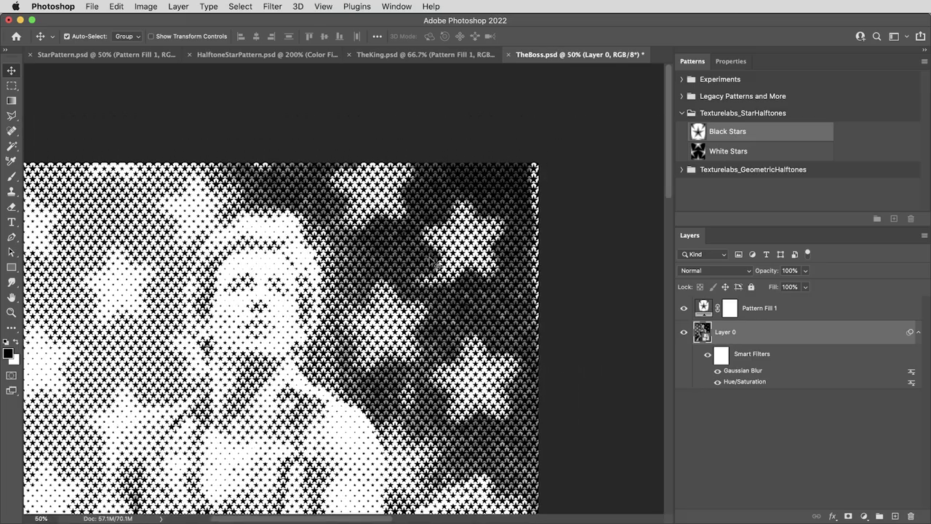
{"action": "key", "text": "super+minus"}
{"action": "key", "text": "super+plus"}
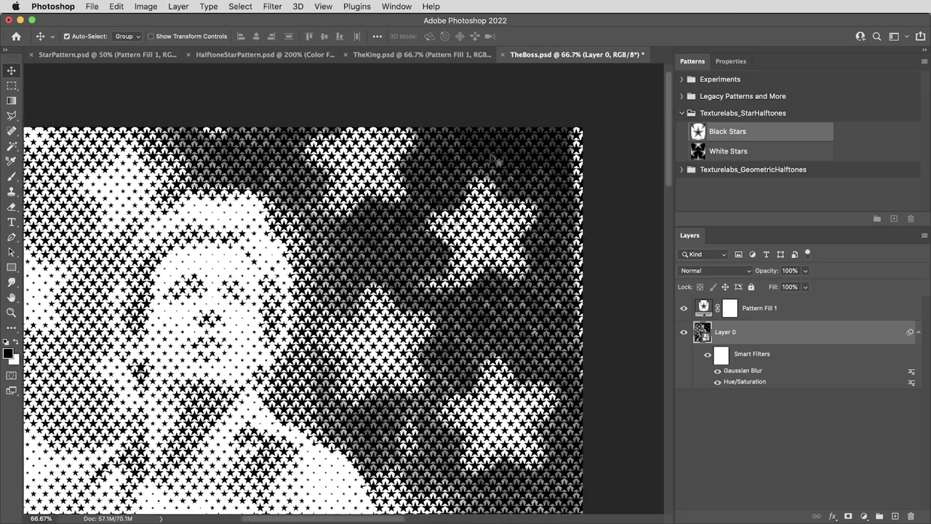
{"action": "key", "text": "super+plus"}
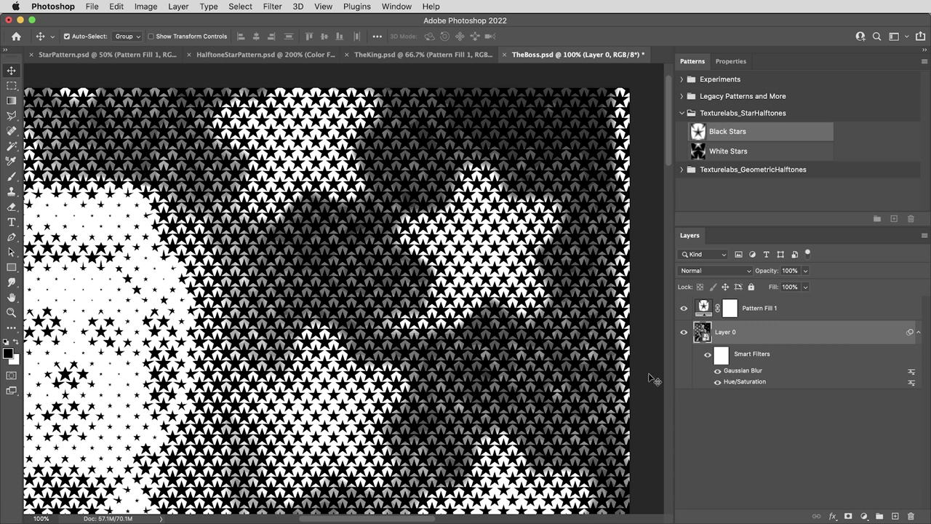
{"action": "left_click", "coordinate": [788, 314]}
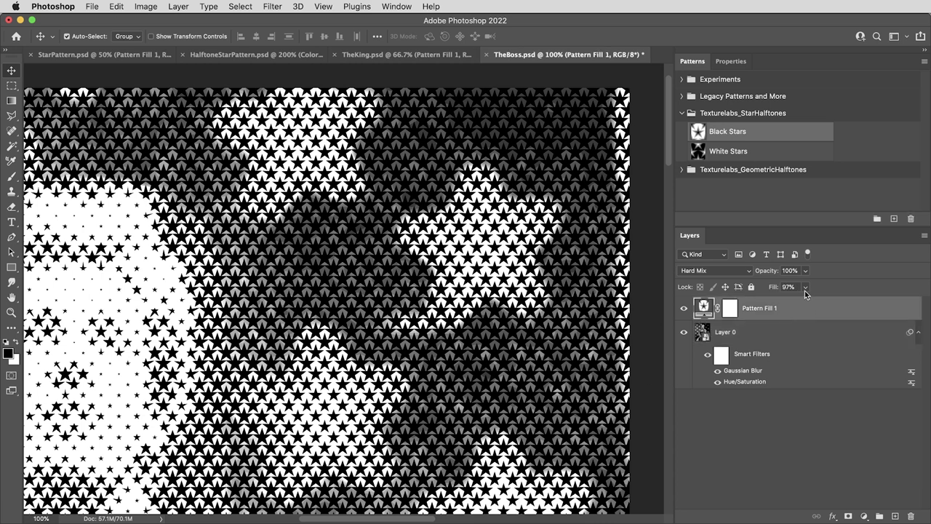
{"action": "left_click", "coordinate": [805, 288]}
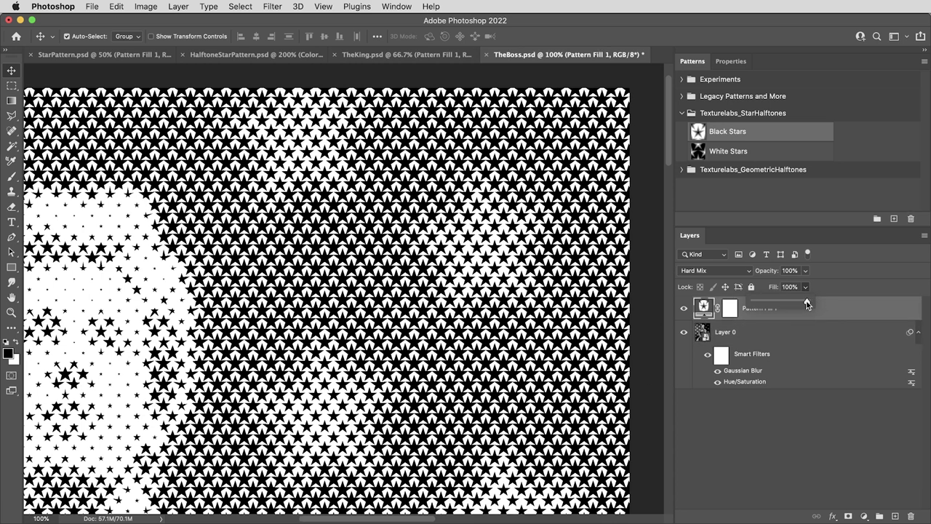
{"action": "left_click_drag", "start_coordinate": [805, 304], "coordinate": [806, 304]}
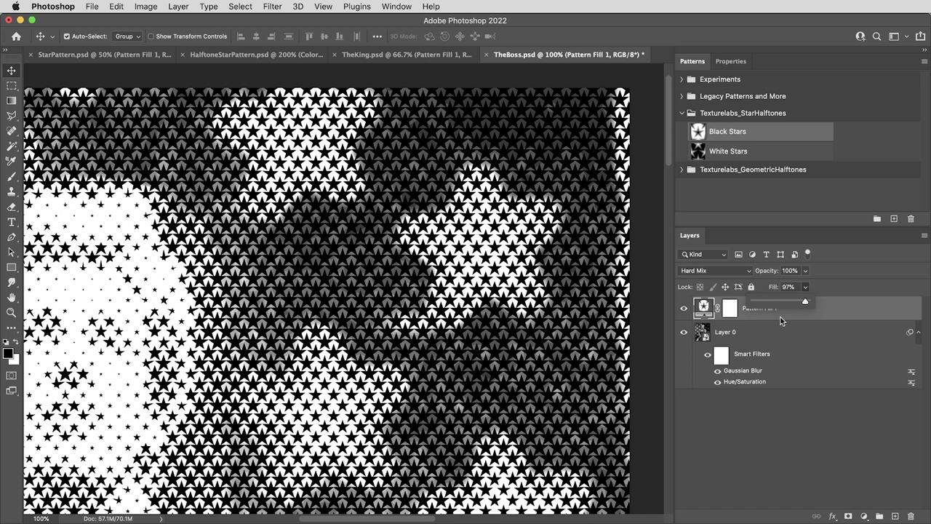
{"action": "left_click", "coordinate": [682, 307]}
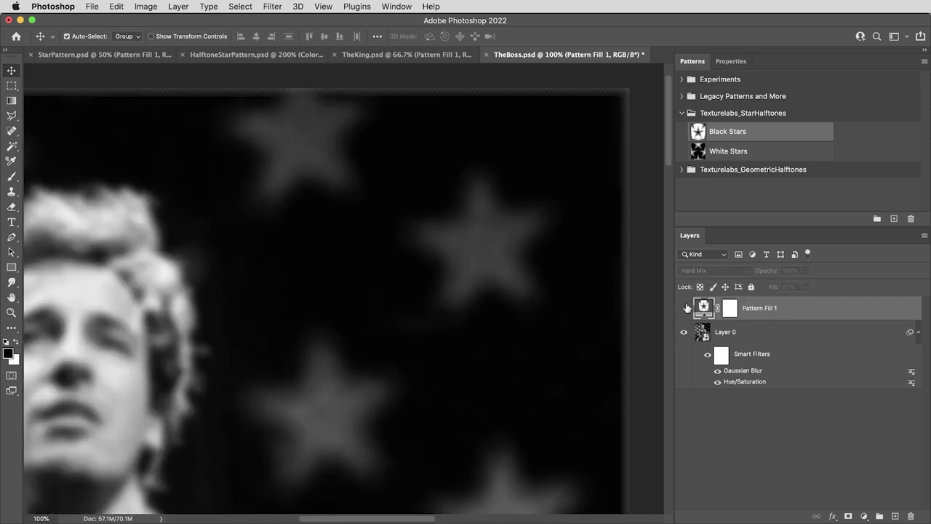
{"action": "left_click", "coordinate": [684, 307]}
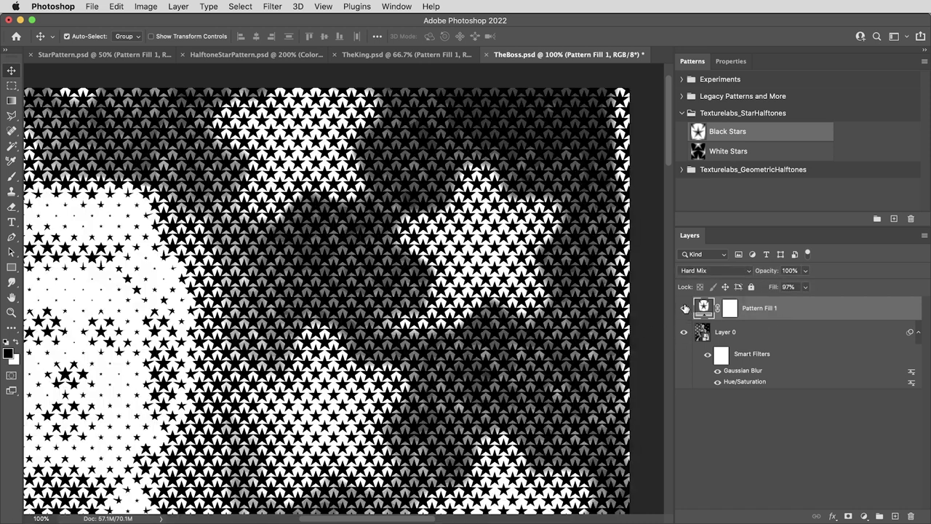
Add a Levels smart filter to the photo layer with the output black level set to 9.
{"action": "left_click", "coordinate": [755, 336]}
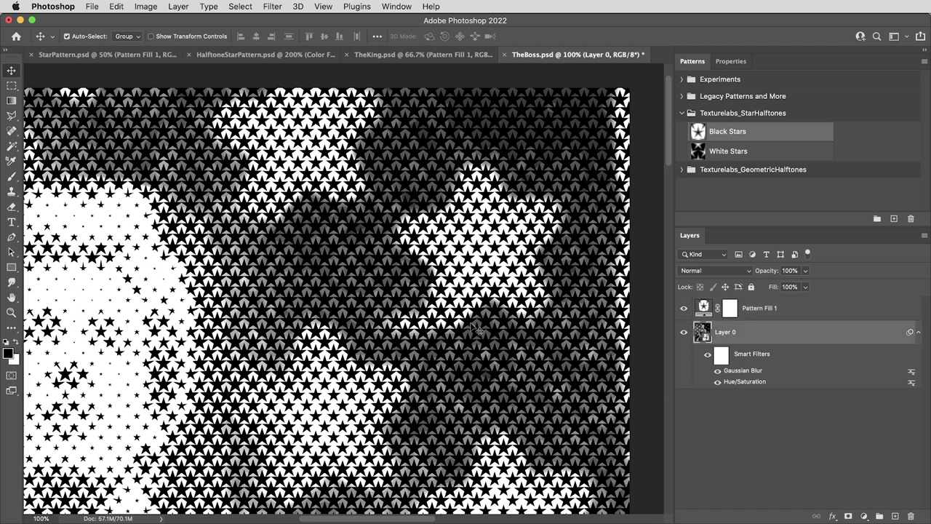
{"action": "key", "text": "super+l"}
{"action": "left_click_drag", "start_coordinate": [505, 202], "coordinate": [453, 213]}
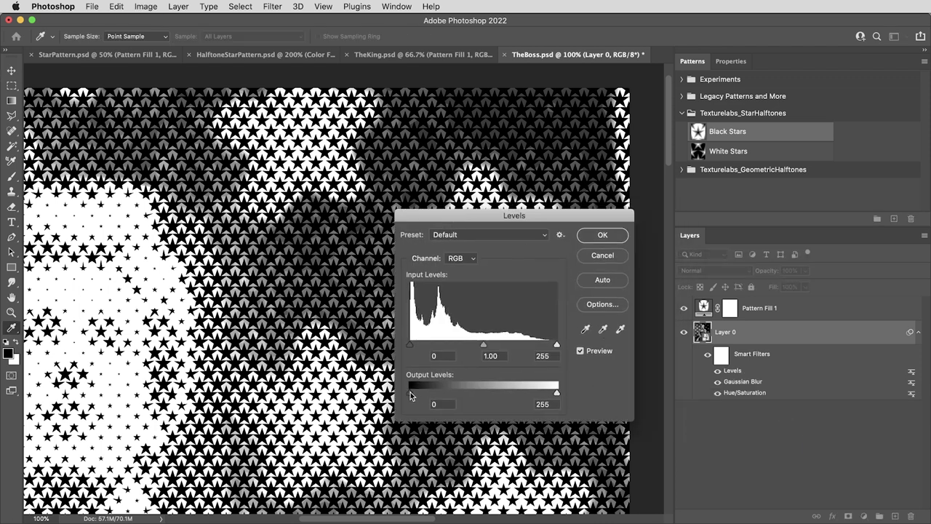
{"action": "left_click_drag", "start_coordinate": [409, 391], "coordinate": [414, 392]}
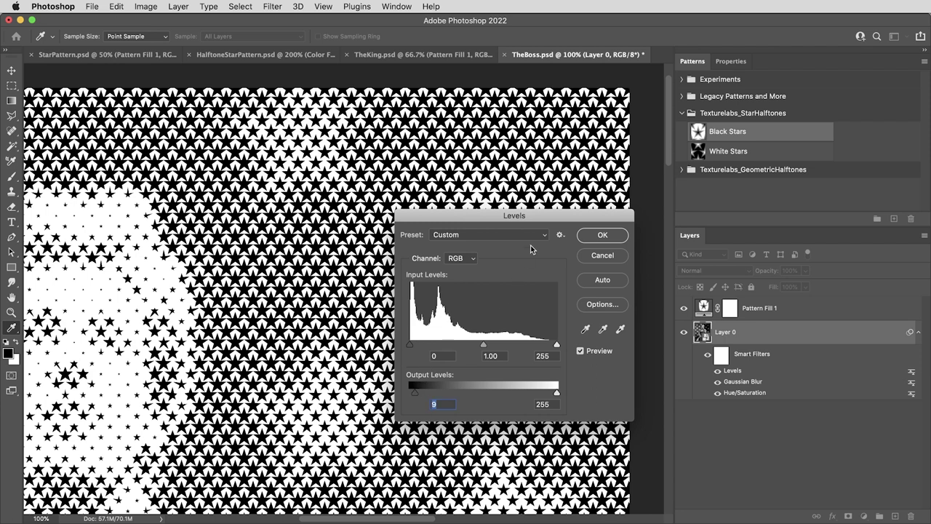
{"action": "left_click", "coordinate": [603, 235]}
Reopen the photo's Levels filter, try an output black level of 3, and apply it at 8.
{"action": "left_click", "coordinate": [795, 312]}
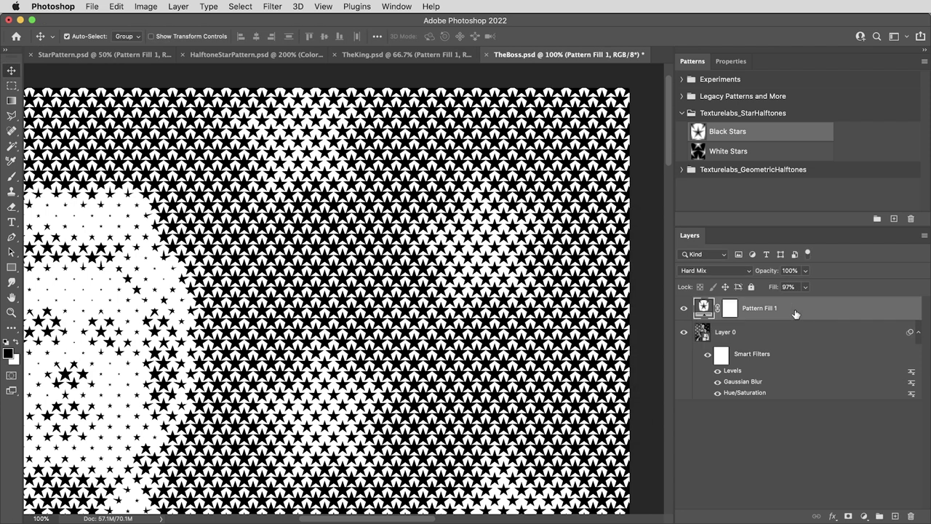
{"action": "left_click", "coordinate": [795, 287]}
{"action": "double_click", "coordinate": [733, 371]}
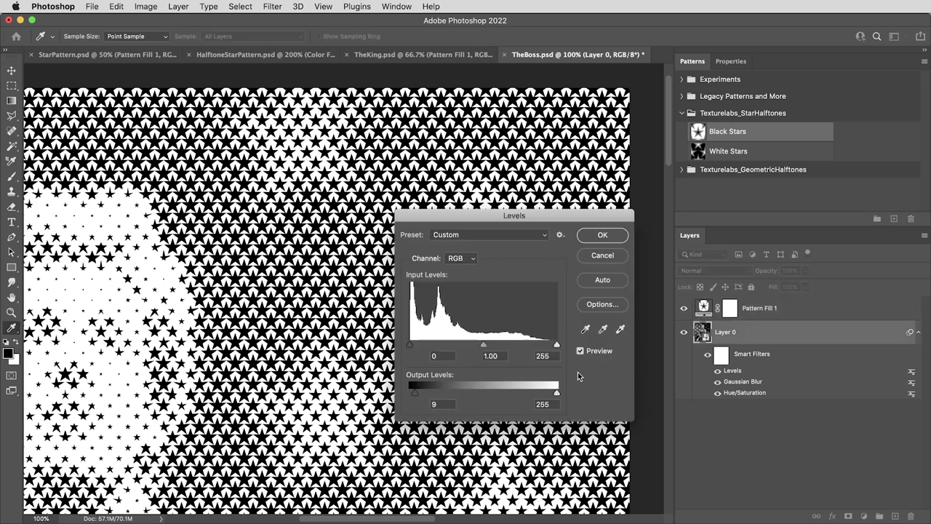
{"action": "left_click_drag", "start_coordinate": [415, 391], "coordinate": [412, 392]}
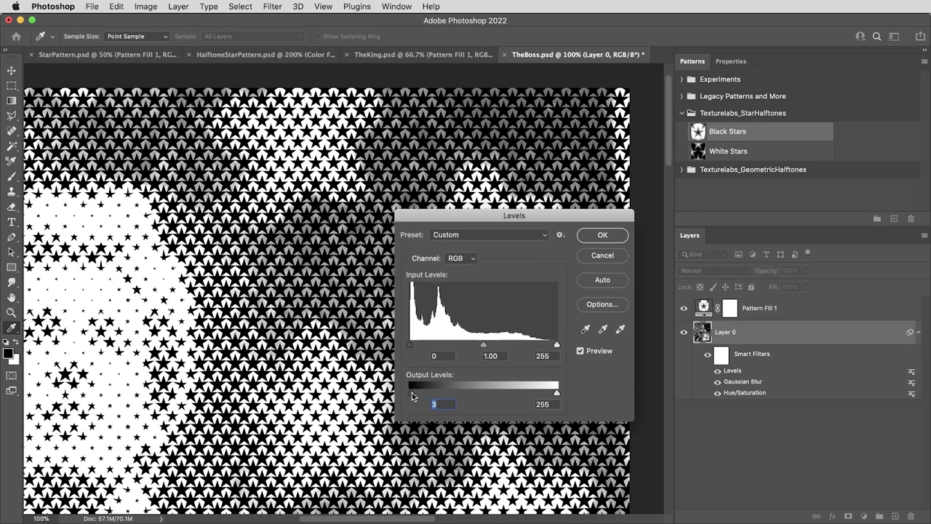
{"action": "key", "text": "Return"}
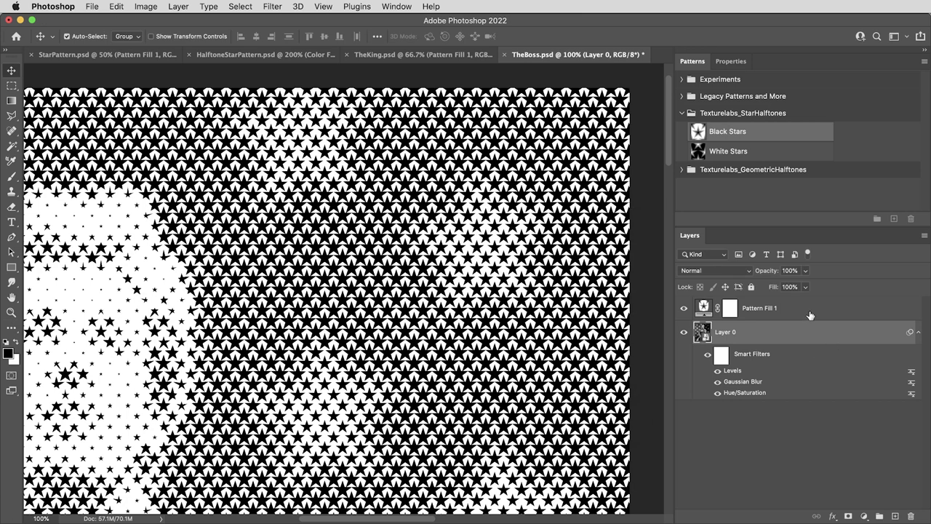
Set the star pattern layer's fill to 90%.
{"action": "left_click", "coordinate": [811, 312]}
{"action": "left_click_drag", "start_coordinate": [789, 286], "coordinate": [781, 286]}
{"action": "type", "text": "90"}
{"action": "key", "text": "Return"}
Raise the output black level of the photo's Levels filter to 24 to clear the gray between the background stars.
{"action": "key", "text": "z"}
{"action": "left_click_drag", "start_coordinate": [429, 224], "coordinate": [491, 272]}
{"action": "left_click_drag", "start_coordinate": [649, 316], "coordinate": [635, 313]}
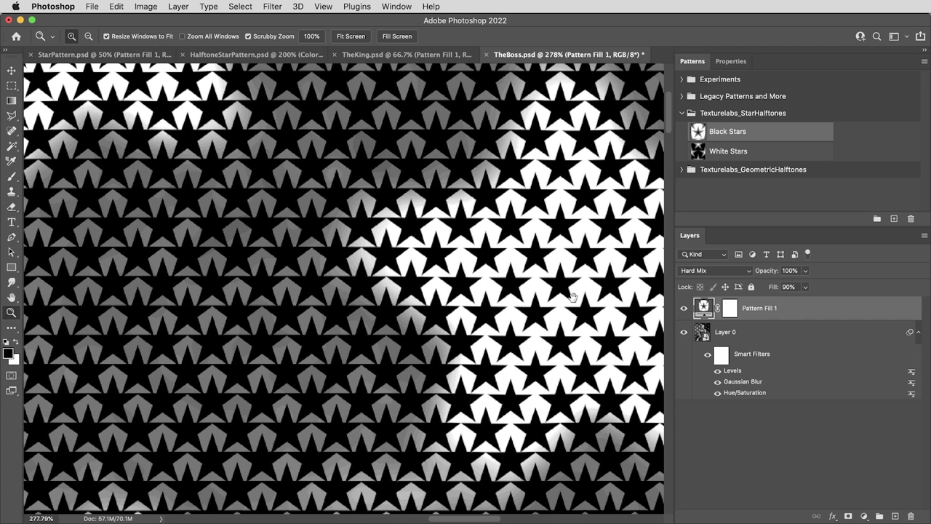
{"action": "double_click", "coordinate": [733, 370]}
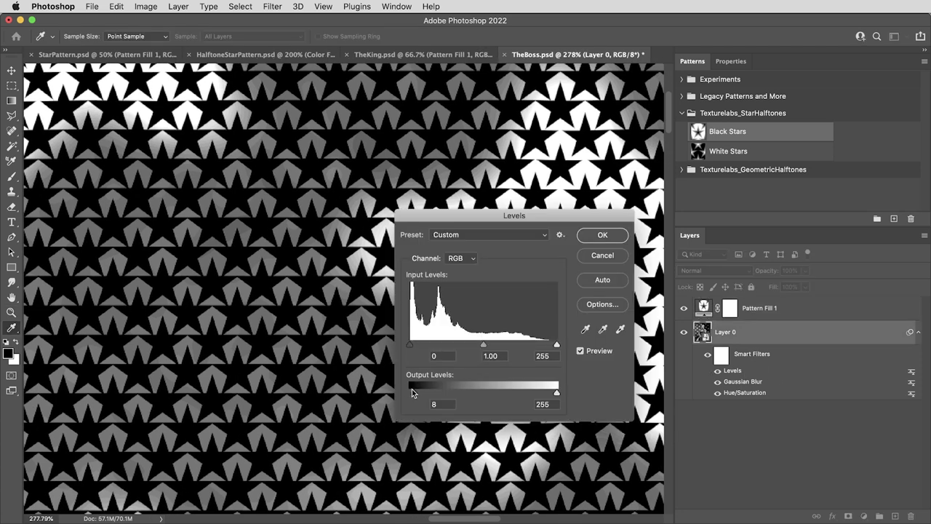
{"action": "left_click_drag", "start_coordinate": [413, 389], "coordinate": [424, 392]}
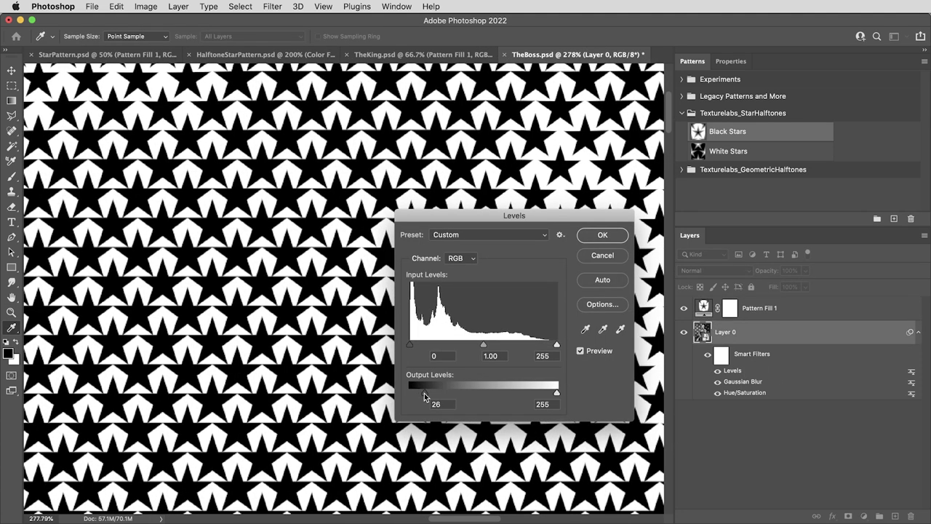
{"action": "left_click", "coordinate": [600, 235]}
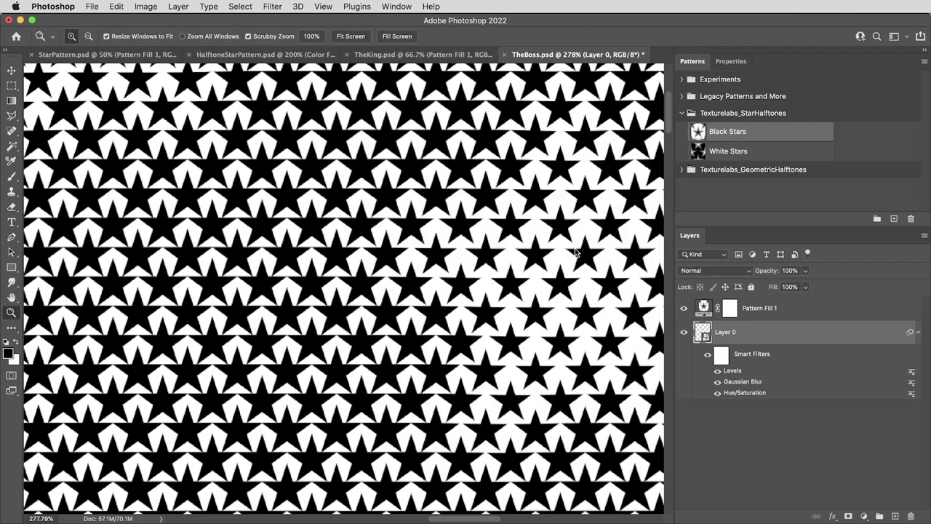
Compare the halftone with the Levels filter off and on, and check the whole image.
{"action": "scroll", "coordinate": [515, 277], "scroll_direction": "down", "scroll_amount": 5}
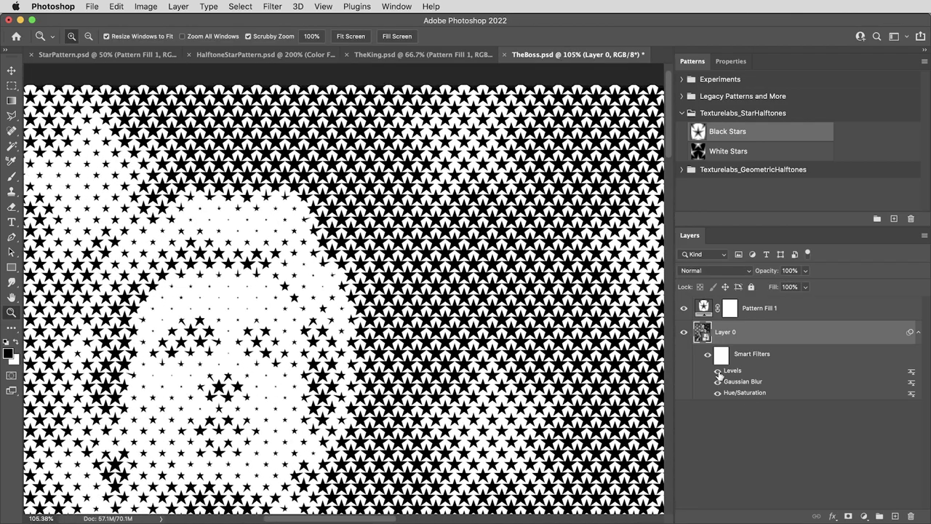
{"action": "left_click", "coordinate": [718, 371]}
{"action": "left_click", "coordinate": [717, 370]}
{"action": "scroll", "coordinate": [466, 294], "scroll_direction": "down", "scroll_amount": 6}
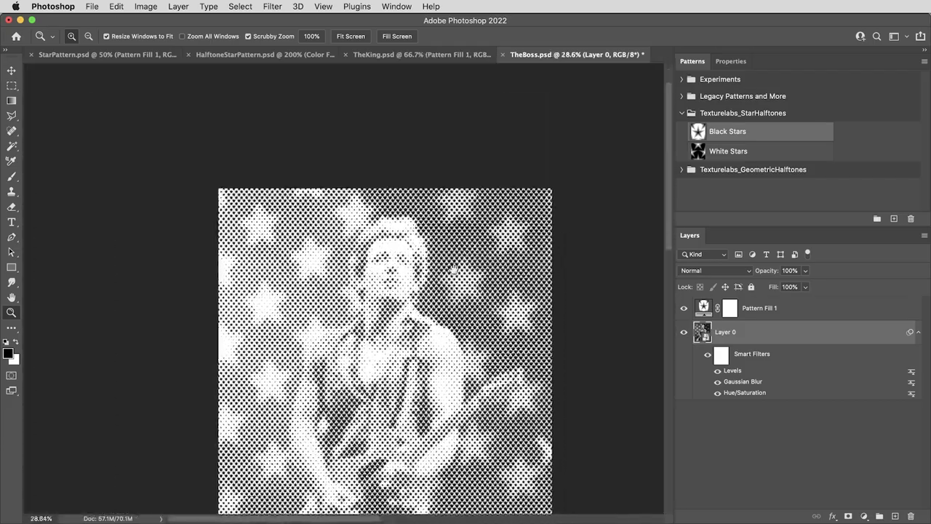
{"action": "left_click_drag", "start_coordinate": [453, 269], "coordinate": [444, 228]}
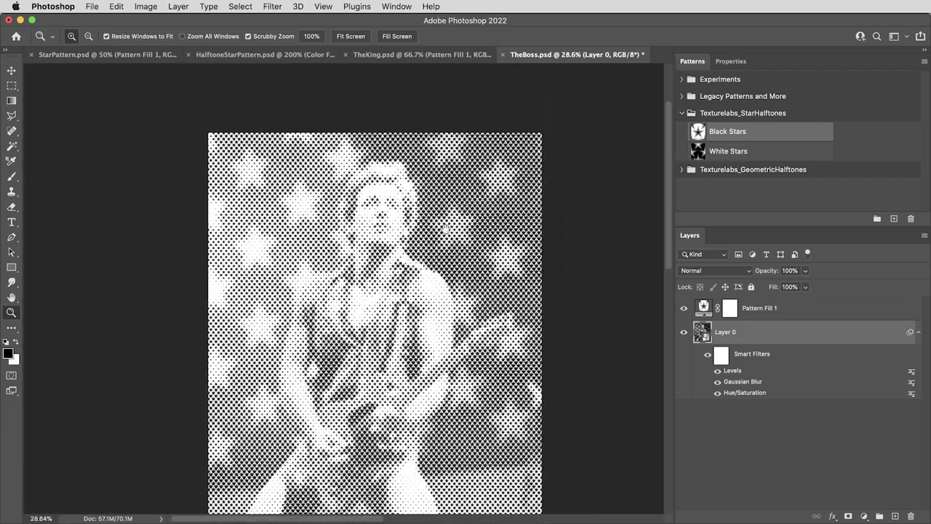
Reopen the photo's Levels filter, set the input midtone to 0.8, and check the stars at 100% view.
{"action": "double_click", "coordinate": [732, 371]}
{"action": "mouse_move", "coordinate": [487, 345]}
{"action": "left_mouse_down"}
{"action": "mouse_move", "coordinate": [519, 346]}
{"action": "mouse_move", "coordinate": [466, 344]}
{"action": "mouse_move", "coordinate": [494, 346]}
{"action": "left_mouse_up"}
{"action": "key", "text": "super+plus"}
{"action": "key", "text": "super+plus"}
{"action": "key", "text": "super+plus"}
{"action": "key", "text": "super+plus"}
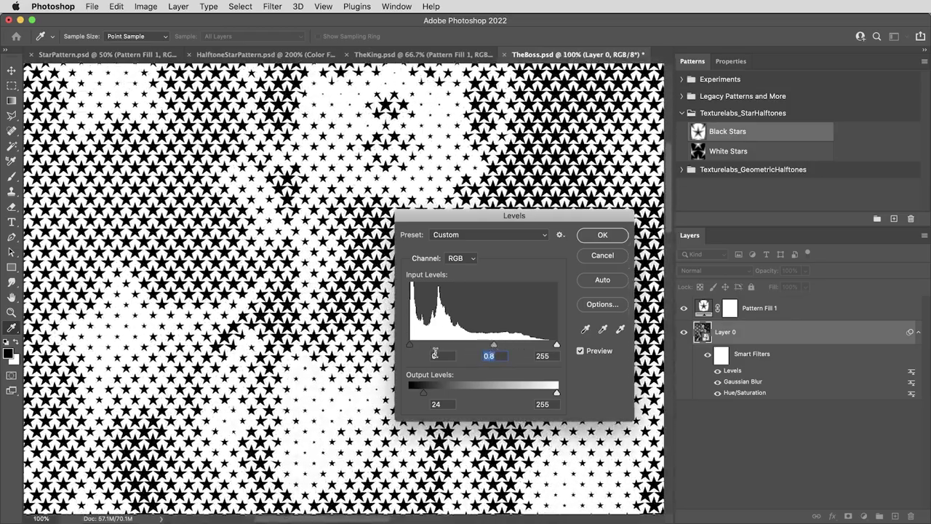
Set the Levels input midtone to 1.08 and the input white level to 210.
{"action": "mouse_move", "coordinate": [410, 345]}
{"action": "left_mouse_down"}
{"action": "mouse_move", "coordinate": [468, 346]}
{"action": "mouse_move", "coordinate": [410, 344]}
{"action": "left_mouse_up"}
{"action": "mouse_move", "coordinate": [493, 343]}
{"action": "left_mouse_down"}
{"action": "mouse_move", "coordinate": [507, 343]}
{"action": "mouse_move", "coordinate": [443, 347]}
{"action": "mouse_move", "coordinate": [479, 349]}
{"action": "left_mouse_up"}
{"action": "left_click_drag", "start_coordinate": [556, 346], "coordinate": [531, 349]}
{"action": "key", "text": "super+equal"}
{"action": "key", "text": "super+equal"}
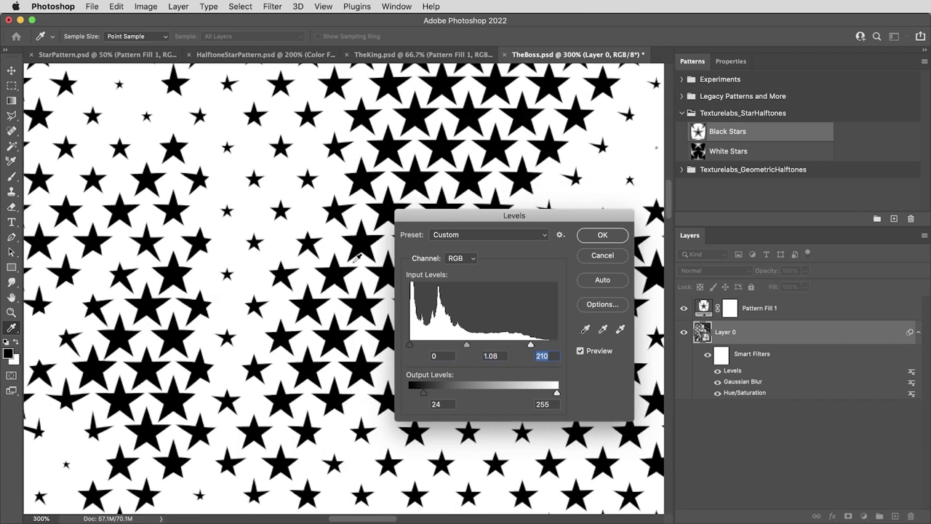
Darken the Levels input midtone to 0.73, brighten it slightly again, and apply the filter.
{"action": "left_click_drag", "start_coordinate": [466, 344], "coordinate": [485, 347]}
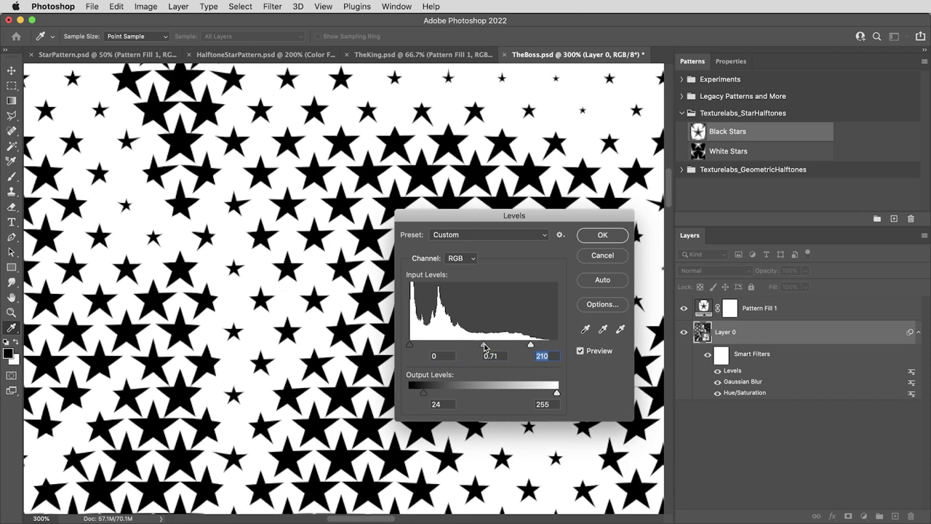
{"action": "left_click", "coordinate": [483, 346]}
{"action": "key", "text": "super+minus"}
{"action": "key", "text": "super+minus"}
{"action": "key", "text": "super+minus"}
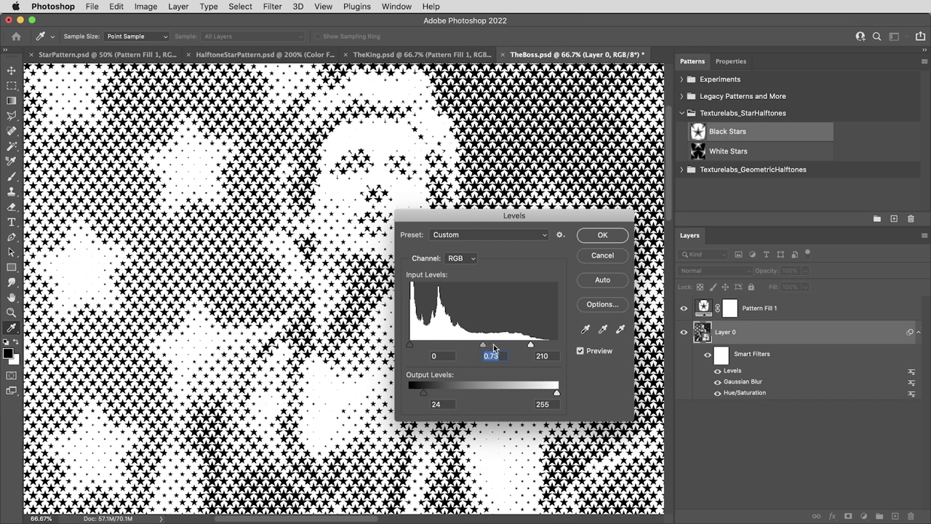
{"action": "left_click_drag", "start_coordinate": [483, 345], "coordinate": [478, 345]}
{"action": "key", "text": "Return"}
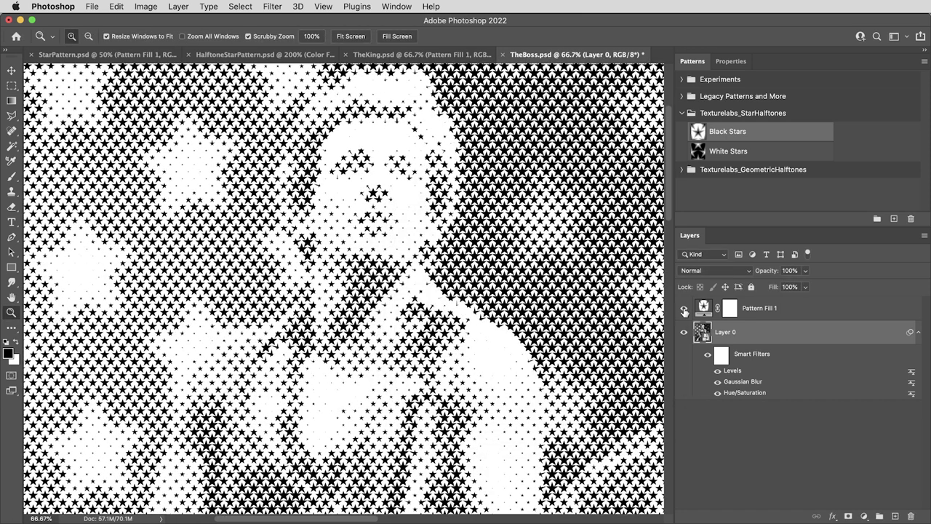
Compare the adjusted photo with the star pattern hidden and shown, and view more of the halftone figure.
{"action": "left_click", "coordinate": [684, 310]}
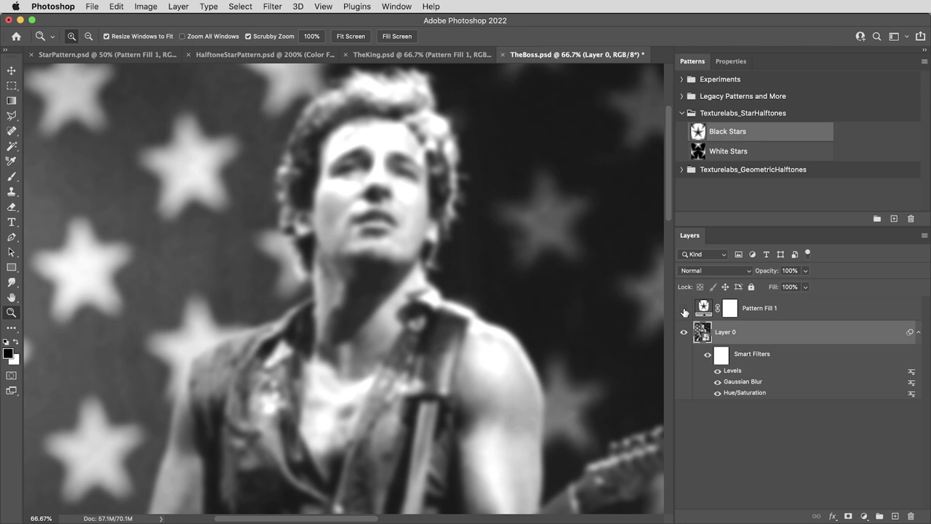
{"action": "left_click", "coordinate": [684, 310]}
{"action": "left_click_drag", "start_coordinate": [456, 308], "coordinate": [412, 308]}
{"action": "left_click_drag", "start_coordinate": [473, 337], "coordinate": [448, 261]}
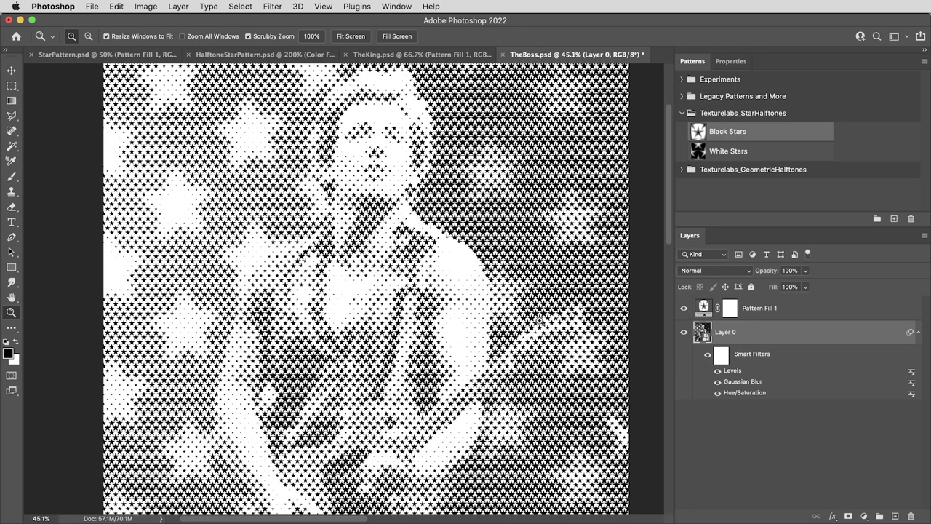
{"action": "key", "text": "v"}
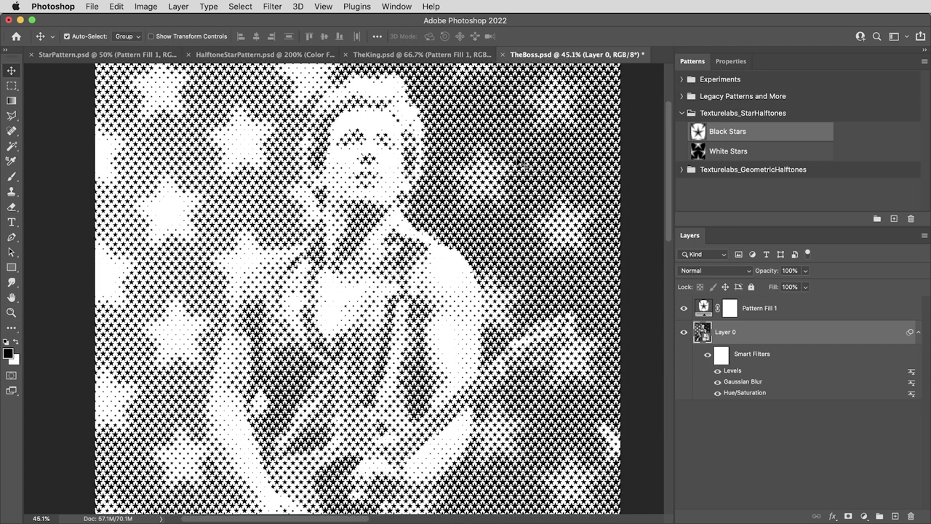
Switch to TheKing.psd and compare the White Stars and Black Stars patterns on its pattern fill, ending on Black Stars.
{"action": "left_click", "coordinate": [469, 54]}
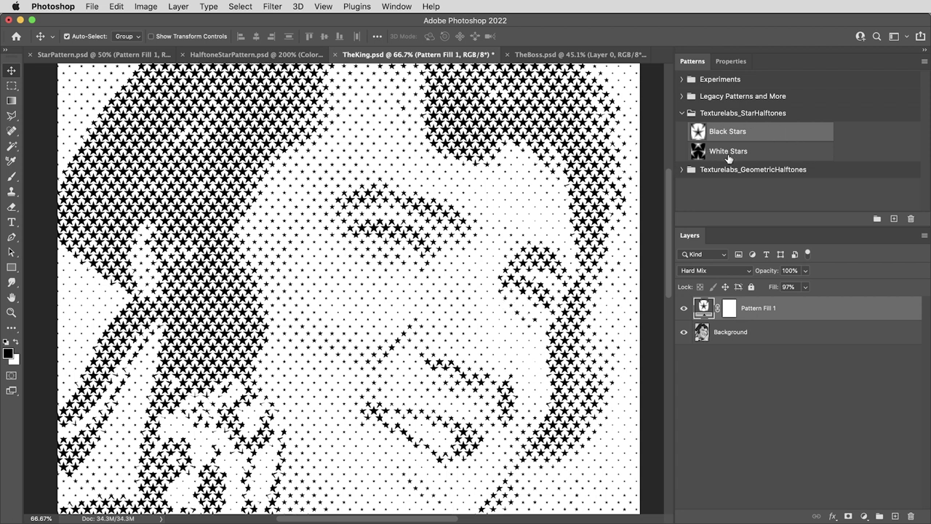
{"action": "left_click", "coordinate": [701, 151]}
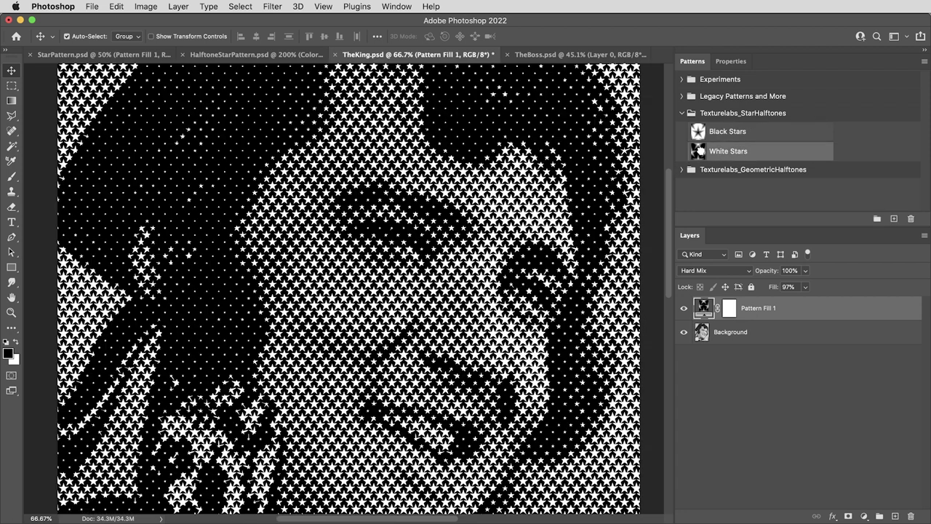
{"action": "left_click", "coordinate": [698, 132]}
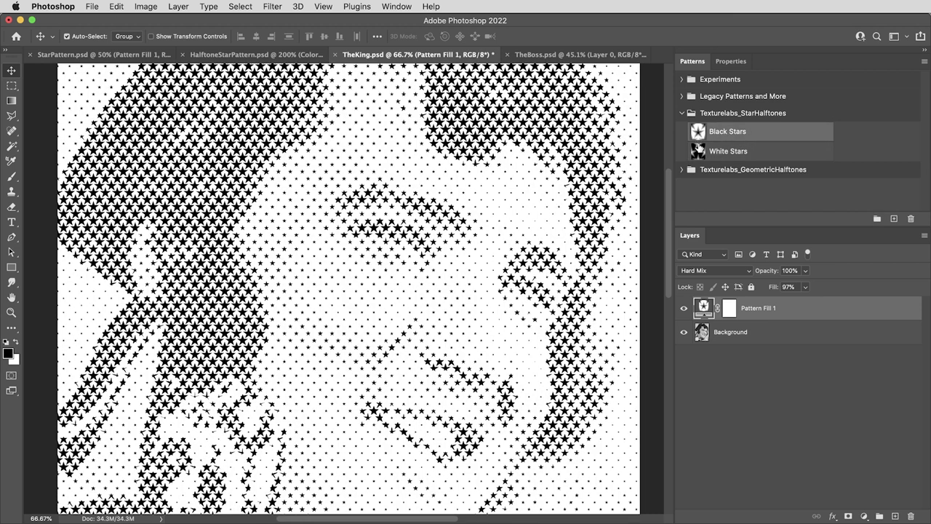
{"action": "left_click", "coordinate": [698, 150]}
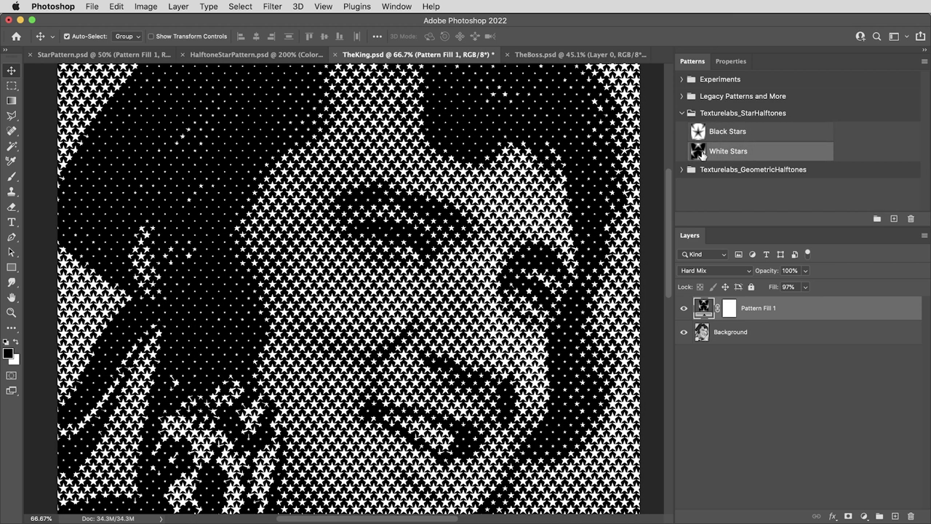
{"action": "left_click", "coordinate": [698, 132]}
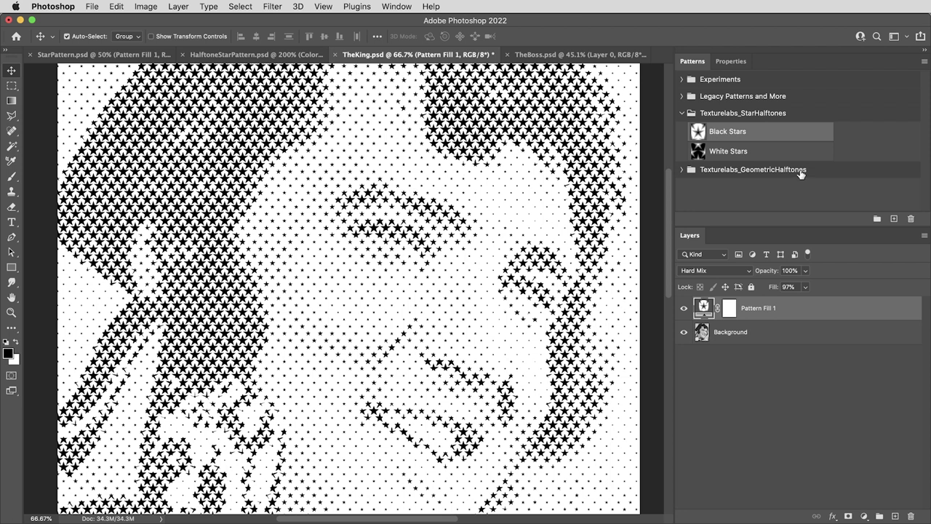
Compare White Stars with Black Stars again, restore Black Stars, and inspect the star shapes around the eyes at 200%.
{"action": "left_click", "coordinate": [772, 152]}
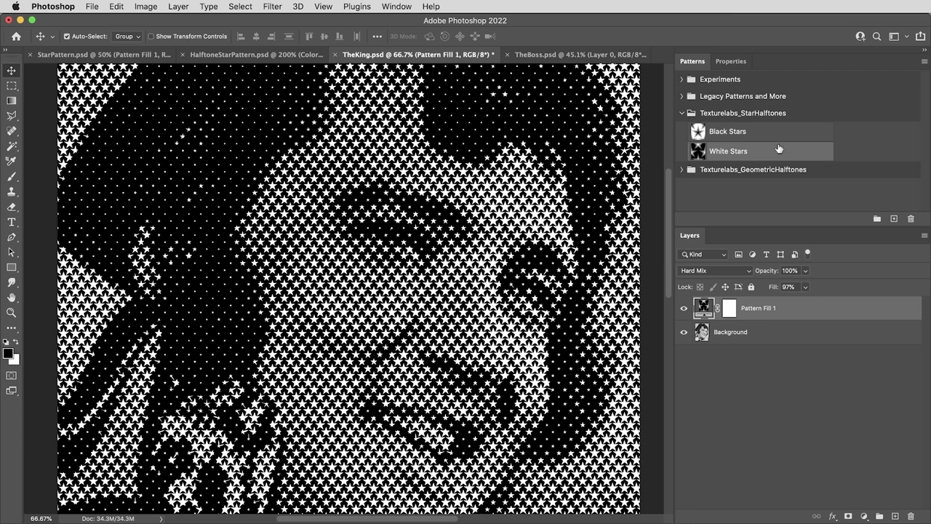
{"action": "left_click", "coordinate": [700, 132]}
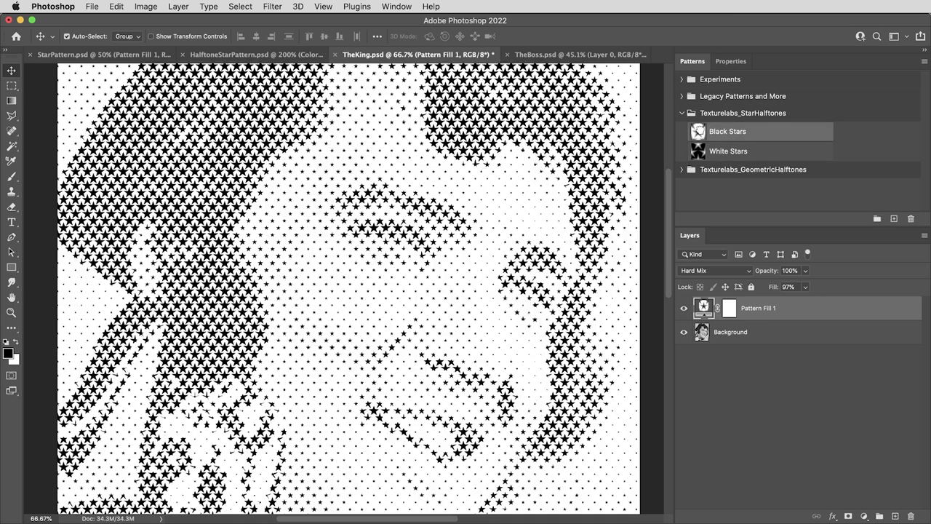
{"action": "key", "text": "super+plus"}
{"action": "key", "text": "super+plus"}
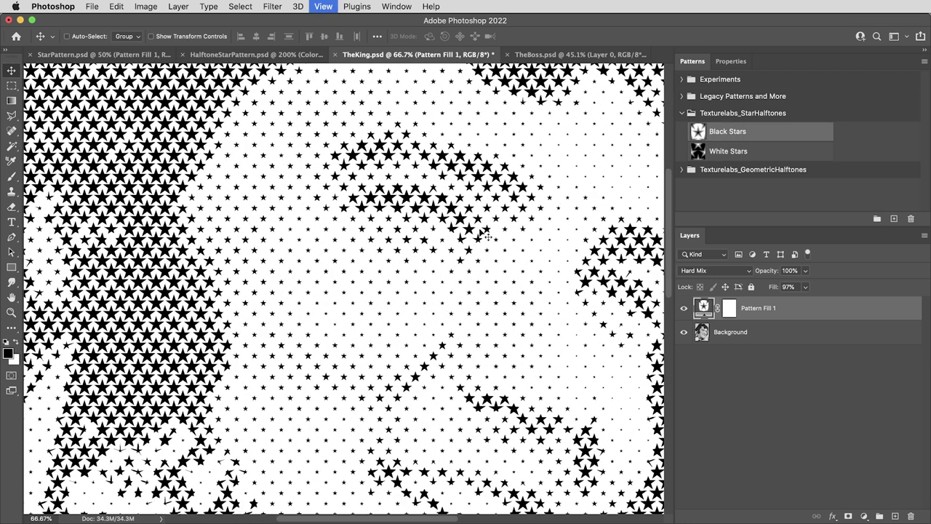
{"action": "left_click_drag", "start_coordinate": [544, 194], "coordinate": [398, 293]}
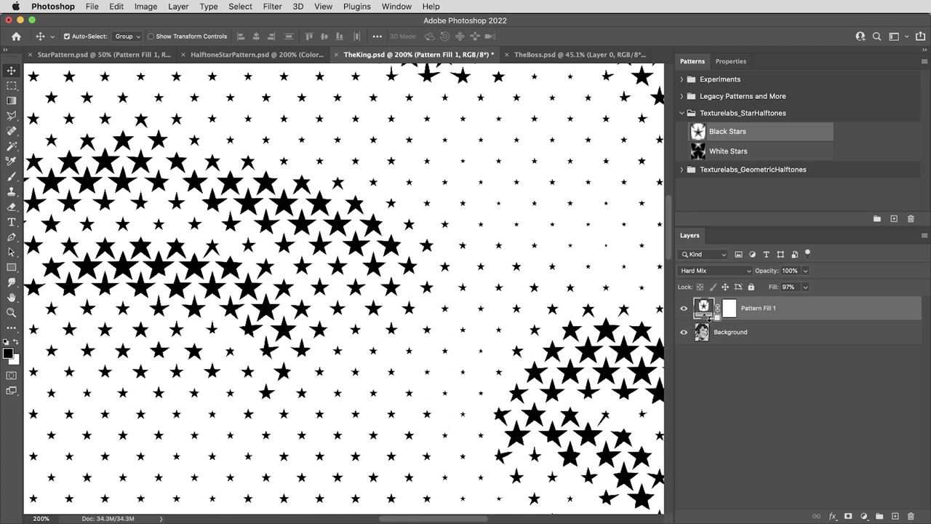
Clip the pattern fill to the Background photo and make its white areas transparent by splitting the This Layer white slider in Blend If.
{"action": "left_click", "coordinate": [710, 319], "text": "alt"}
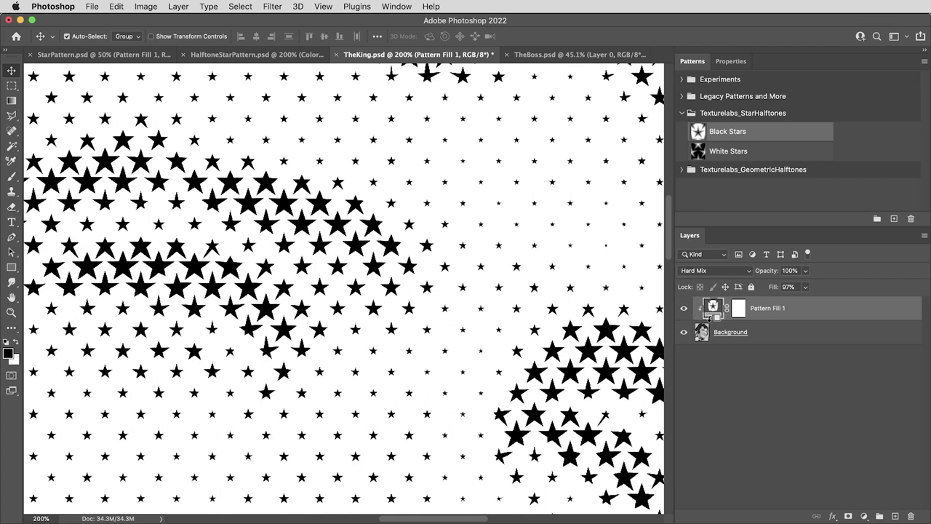
{"action": "double_click", "coordinate": [783, 335]}
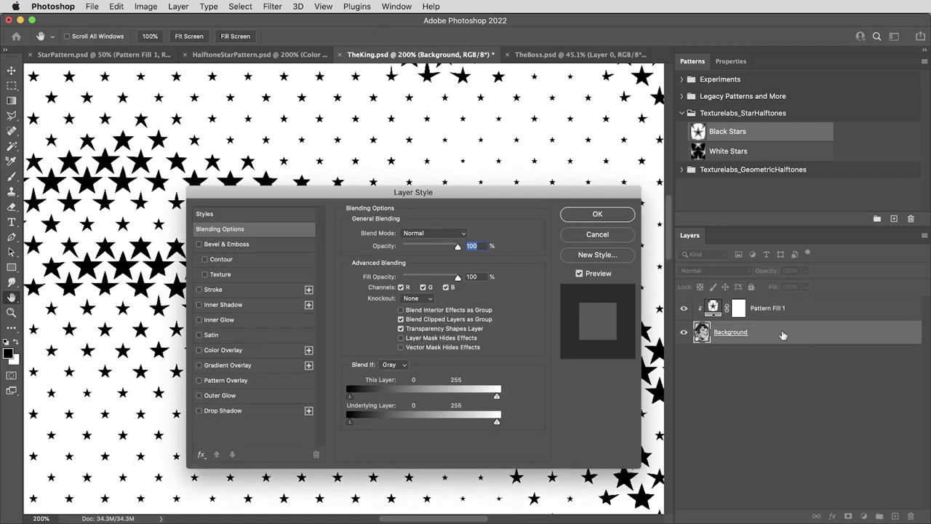
{"action": "left_click_drag", "start_coordinate": [486, 193], "coordinate": [557, 168]}
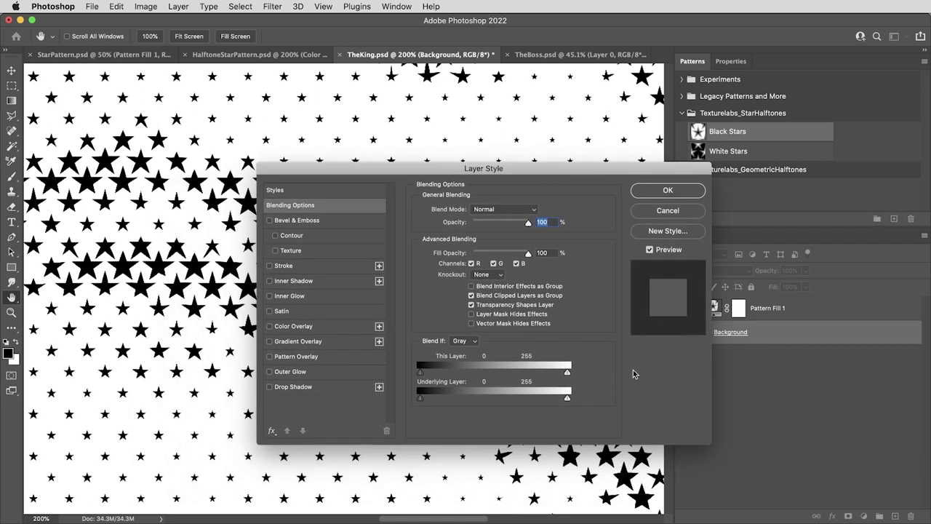
{"action": "key", "text": "alt"}
{"action": "left_click_drag", "start_coordinate": [568, 376], "coordinate": [487, 375]}
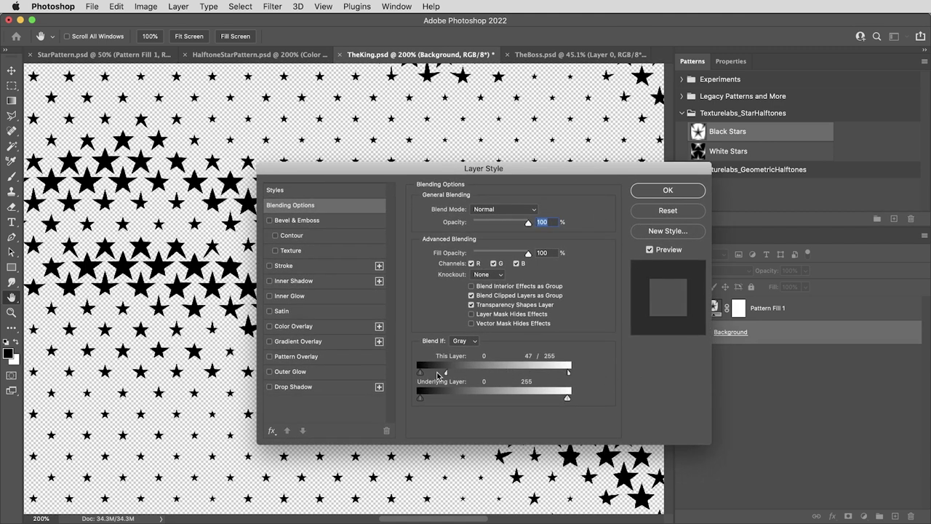
{"action": "left_click", "coordinate": [667, 189]}
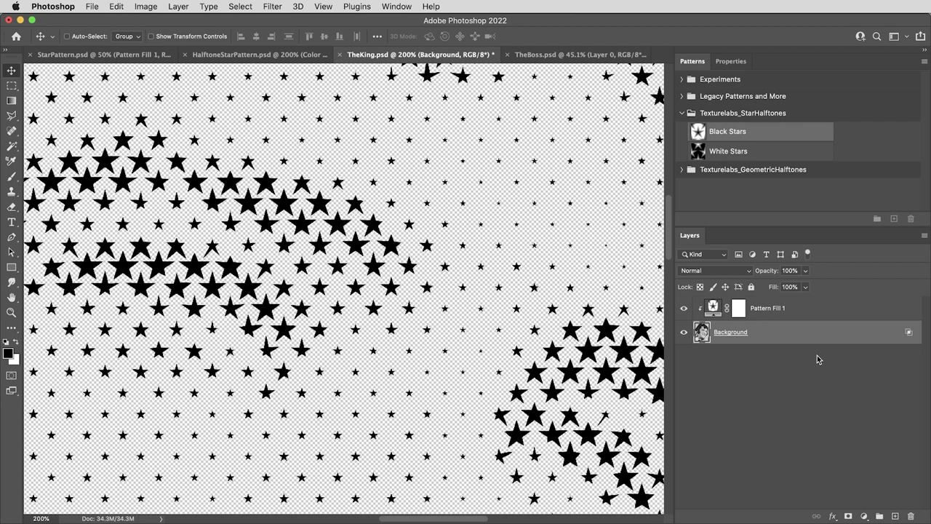
Group the Background photo with its clipped pattern fill and name the group "Dark Stars".
{"action": "key", "text": "super+g"}
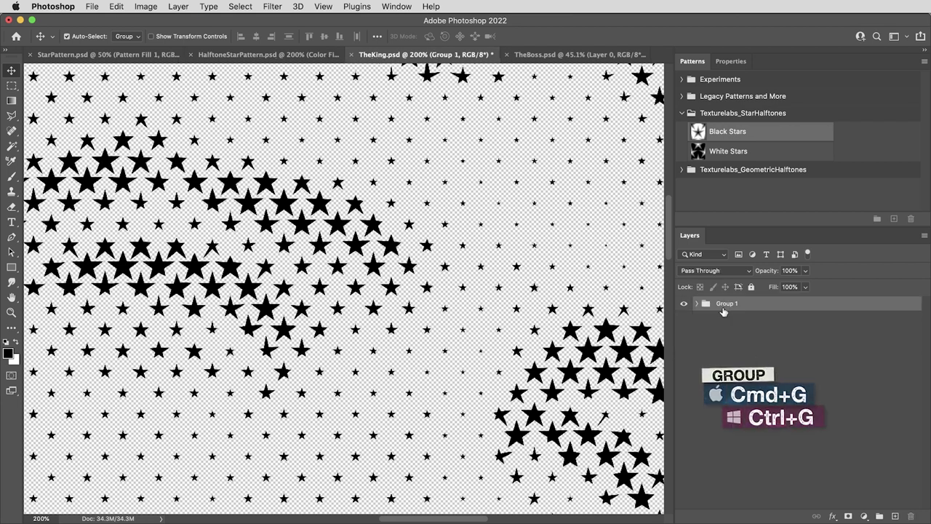
{"action": "double_click", "coordinate": [725, 303]}
{"action": "type", "text": "Dark"}
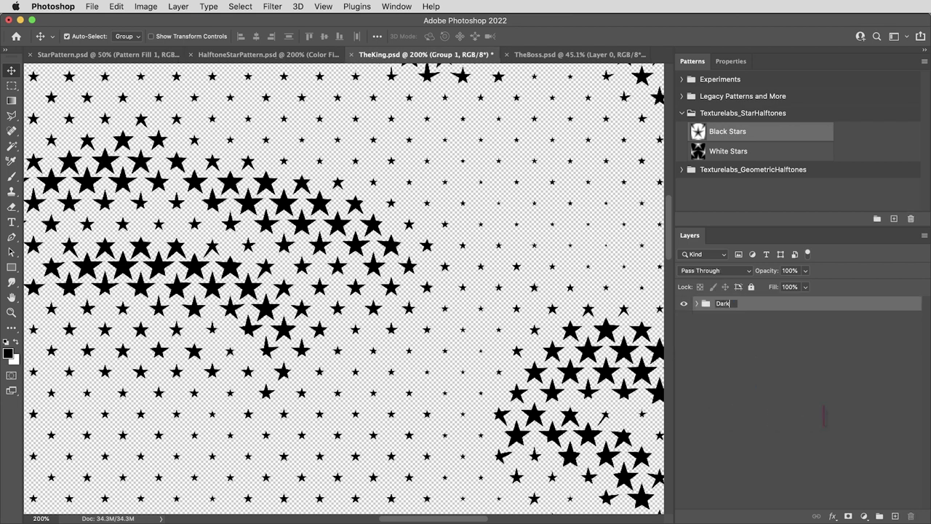
{"action": "type", "text": " Stars"}
{"action": "key", "text": "Return"}
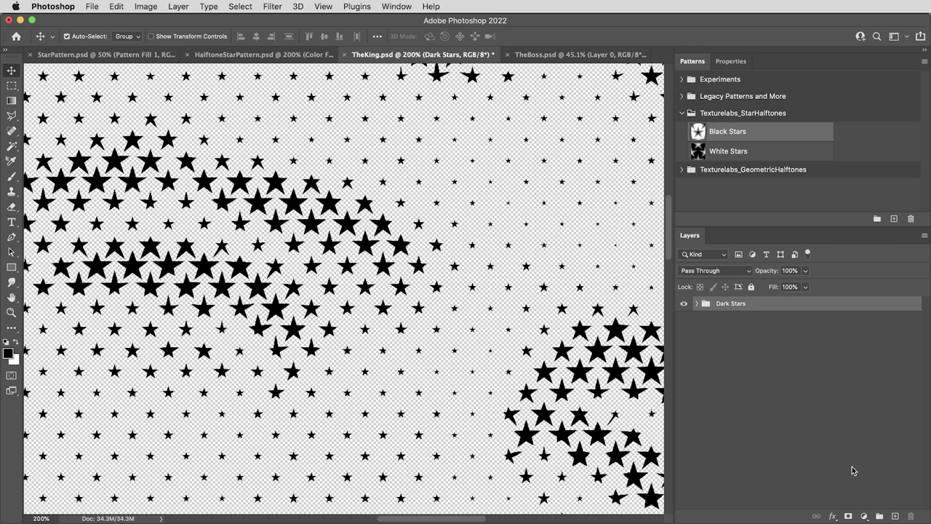
Add a dark purple Color Overlay at 100% opacity to the Dark Stars group.
{"action": "left_click", "coordinate": [832, 516]}
{"action": "left_click", "coordinate": [855, 461]}
{"action": "left_click", "coordinate": [538, 216]}
{"action": "left_click_drag", "start_coordinate": [690, 327], "coordinate": [692, 346]}
{"action": "left_click", "coordinate": [802, 241]}
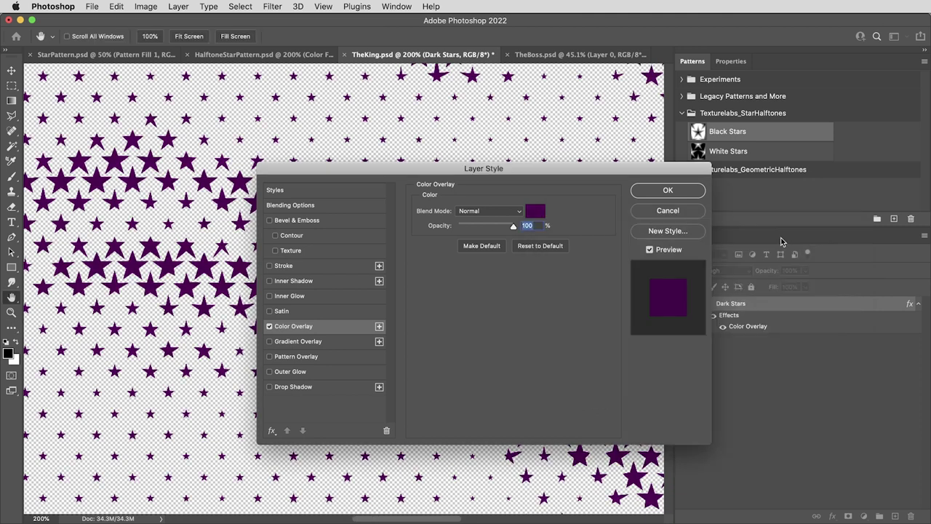
{"action": "left_click", "coordinate": [658, 191]}
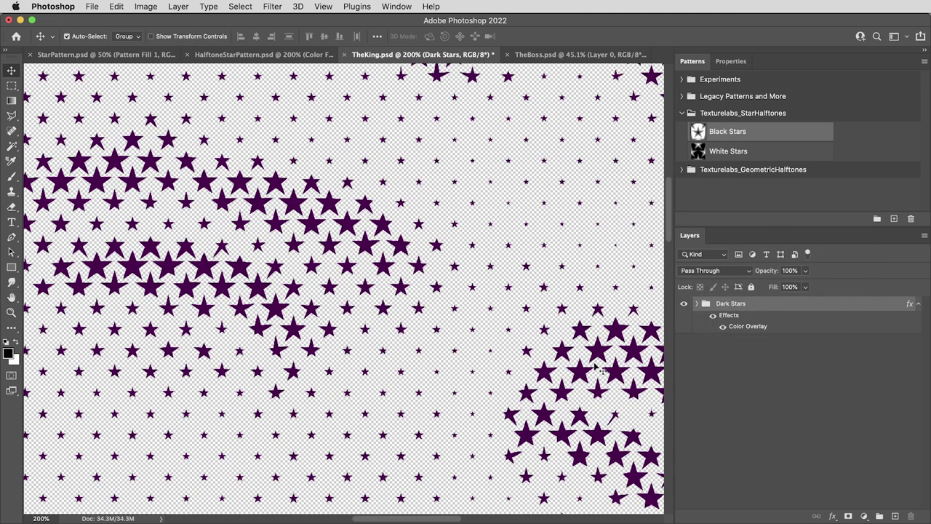
Add a muted olive-tan Solid Color fill layer and place it beneath the Dark Stars group.
{"action": "left_click", "coordinate": [870, 507]}
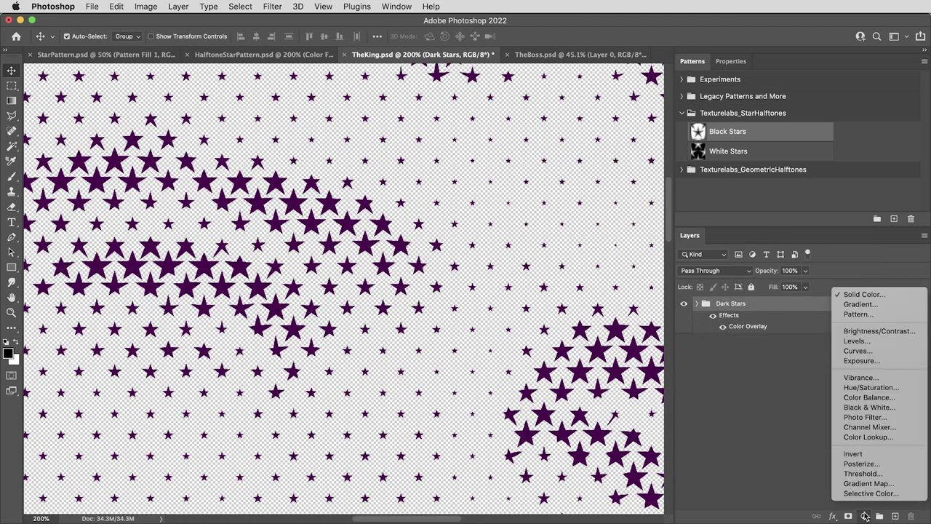
{"action": "left_click", "coordinate": [866, 294]}
{"action": "left_click", "coordinate": [705, 373]}
{"action": "left_click", "coordinate": [587, 317]}
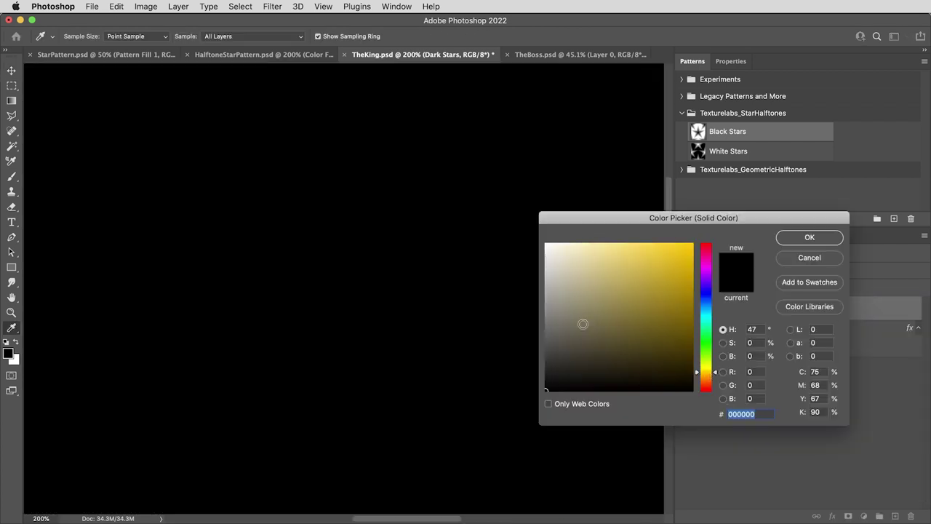
{"action": "left_click", "coordinate": [800, 236]}
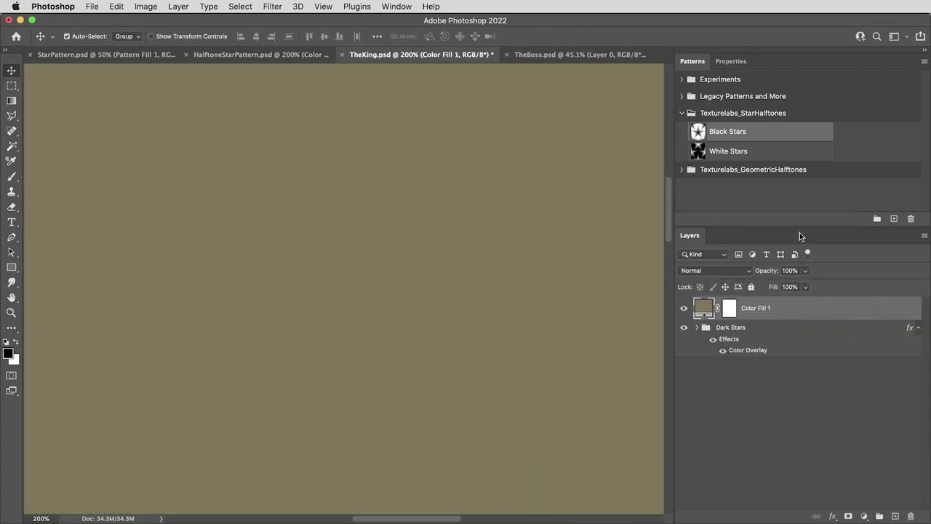
{"action": "left_click_drag", "start_coordinate": [830, 312], "coordinate": [829, 362]}
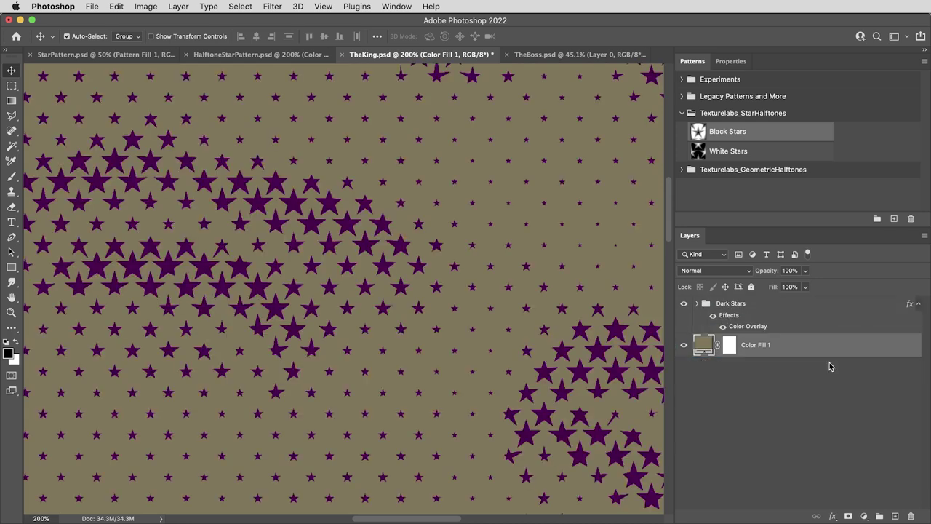
Duplicate the Dark Stars group and rename the copy "Light Stars".
{"action": "left_click", "coordinate": [741, 306]}
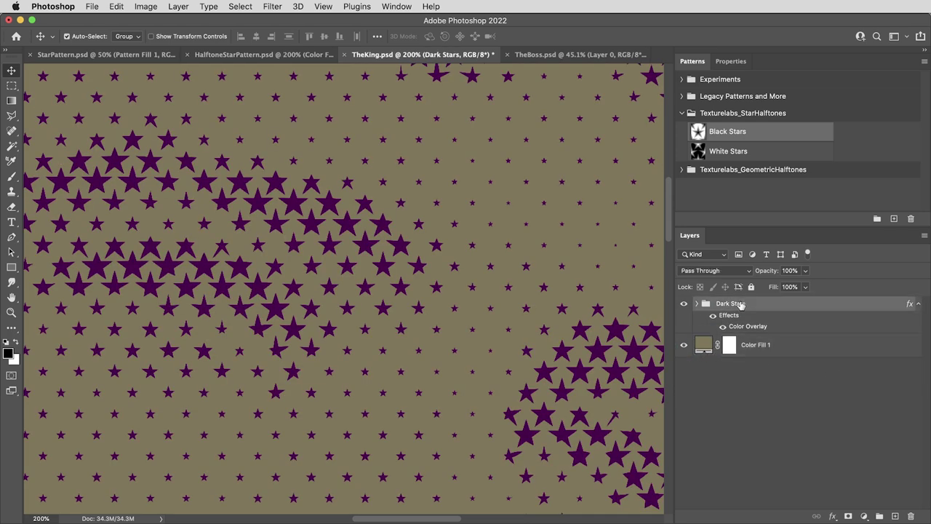
{"action": "key", "text": "super+minus"}
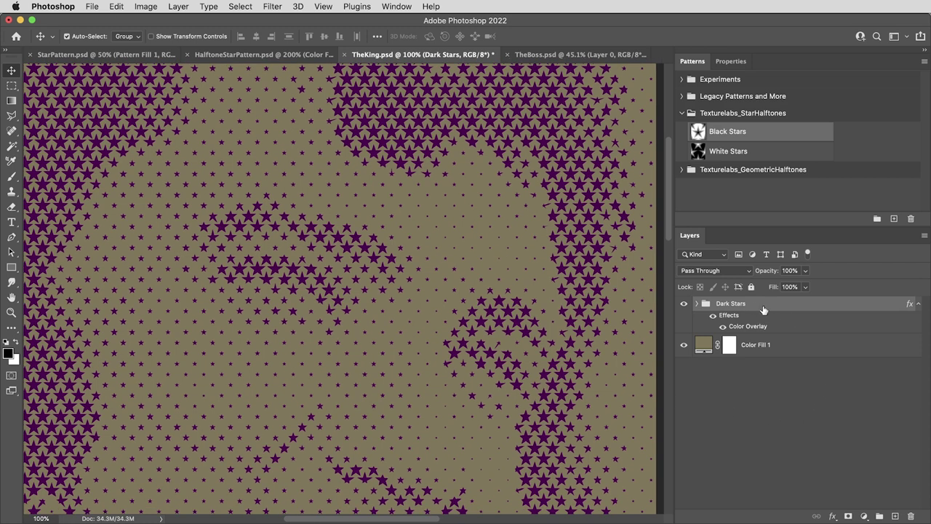
{"action": "key", "text": "super+j"}
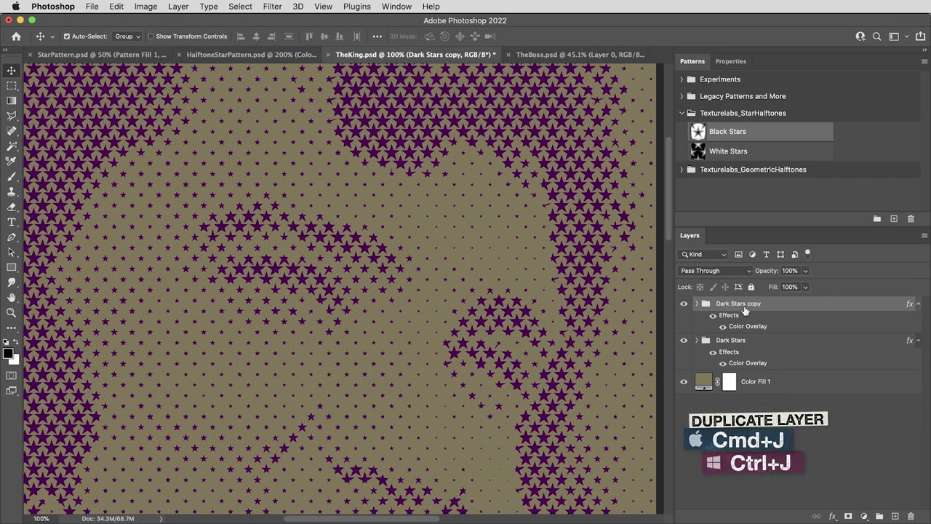
{"action": "double_click", "coordinate": [740, 304]}
{"action": "type", "text": "Light Stars"}
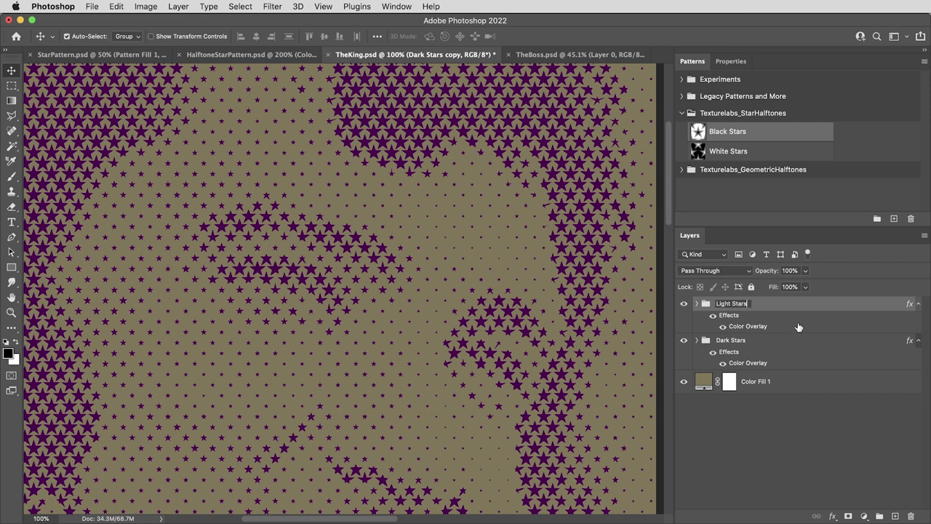
{"action": "key", "text": "Return"}
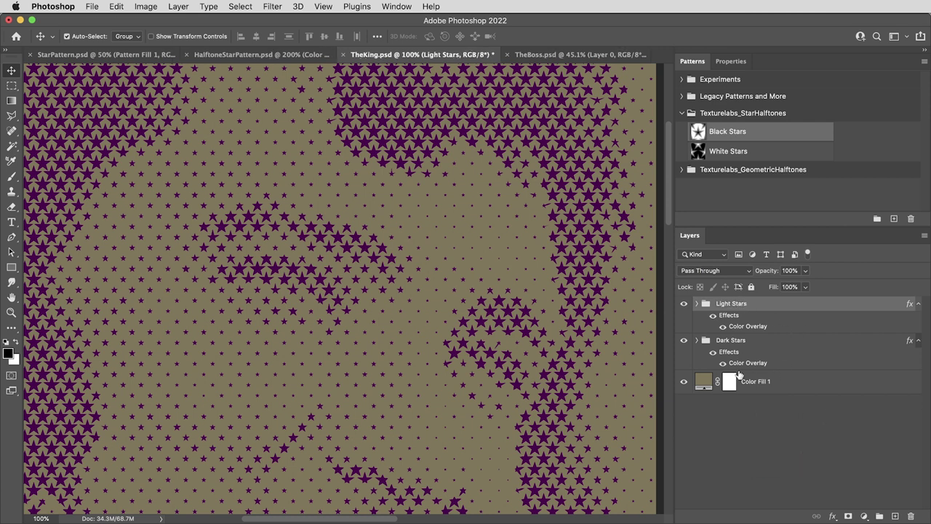
Hide Dark Stars, remove the Color Overlay from Light Stars, and clear the layer style of its Background photo.
{"action": "left_click", "coordinate": [697, 304]}
{"action": "left_click_drag", "start_coordinate": [741, 327], "coordinate": [910, 516]}
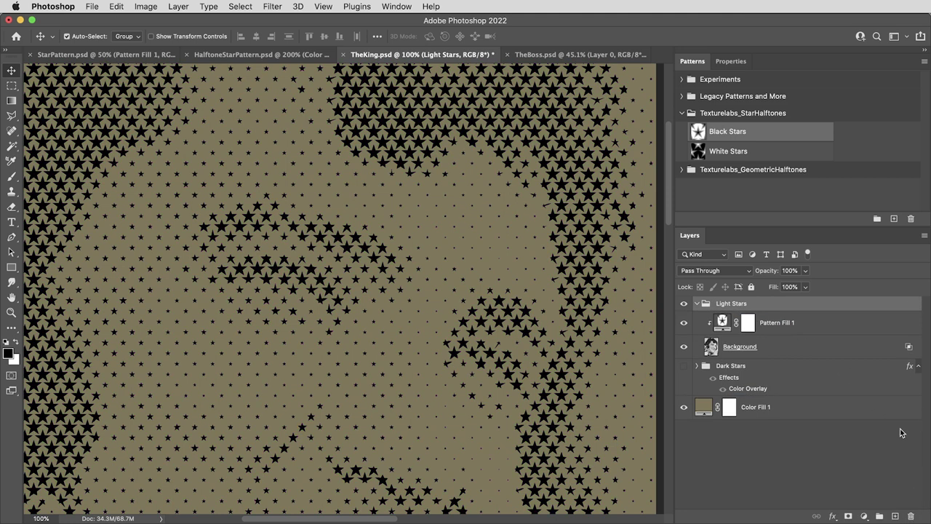
{"action": "left_click", "coordinate": [794, 349]}
{"action": "right_click", "coordinate": [789, 348]}
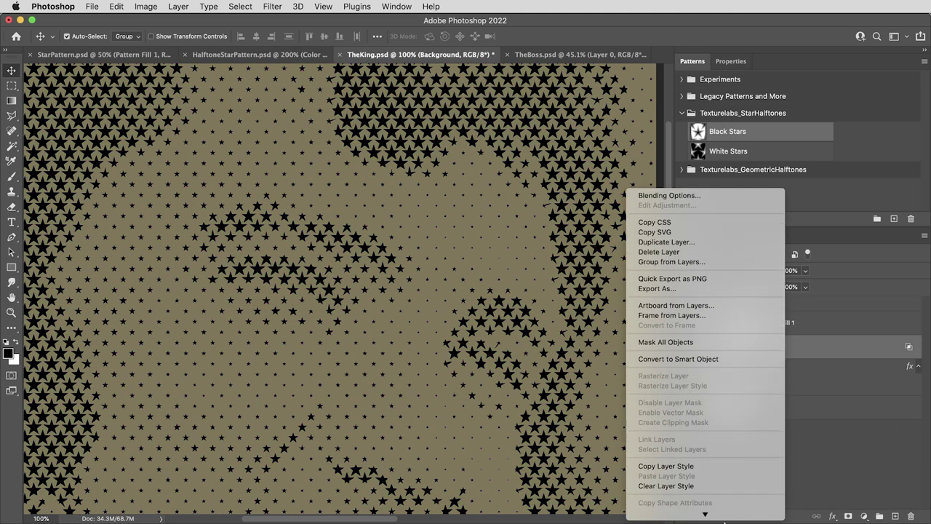
{"action": "left_click", "coordinate": [719, 446]}
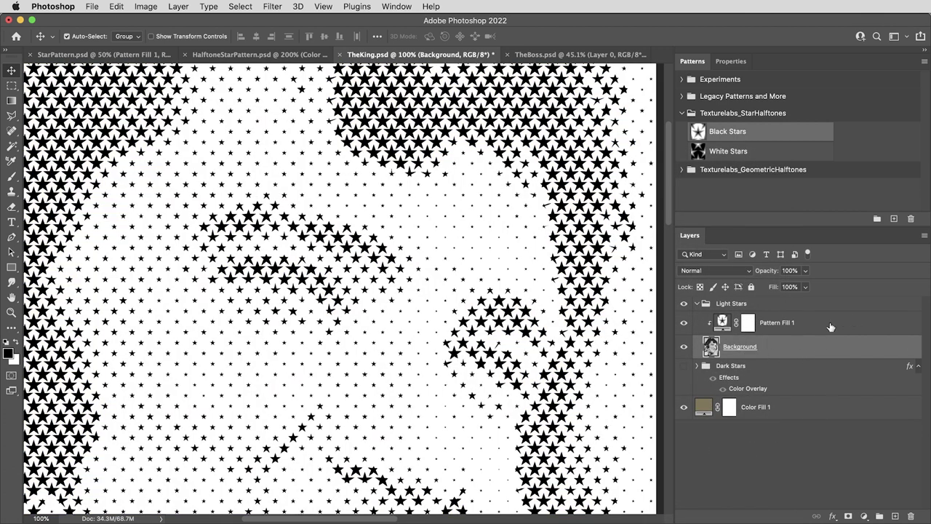
Apply the White Stars pattern to the pattern fill inside Light Stars and view the whole portrait.
{"action": "left_click", "coordinate": [724, 324]}
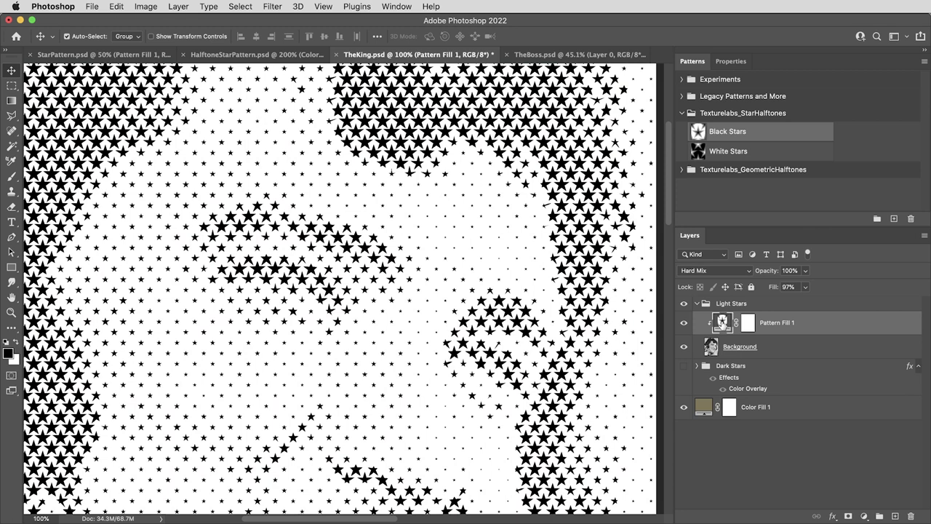
{"action": "left_click", "coordinate": [702, 152]}
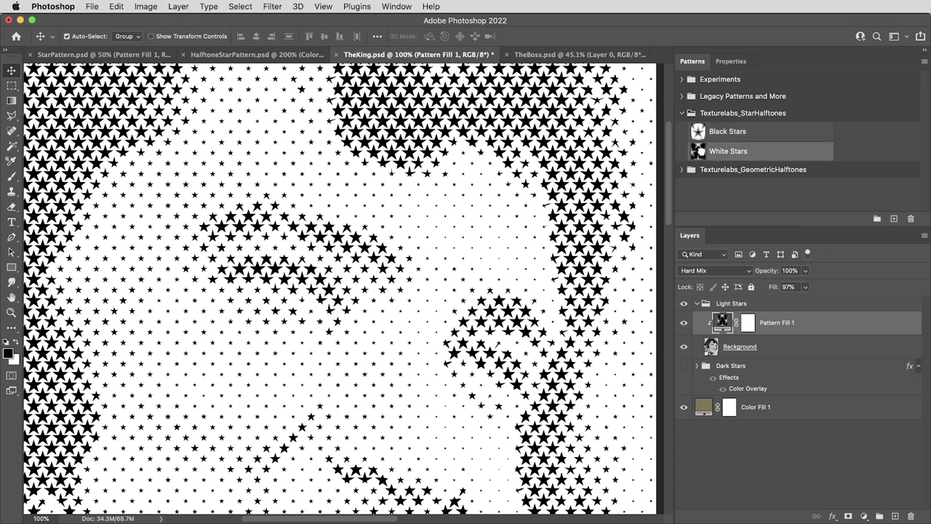
{"action": "key", "text": "super+0"}
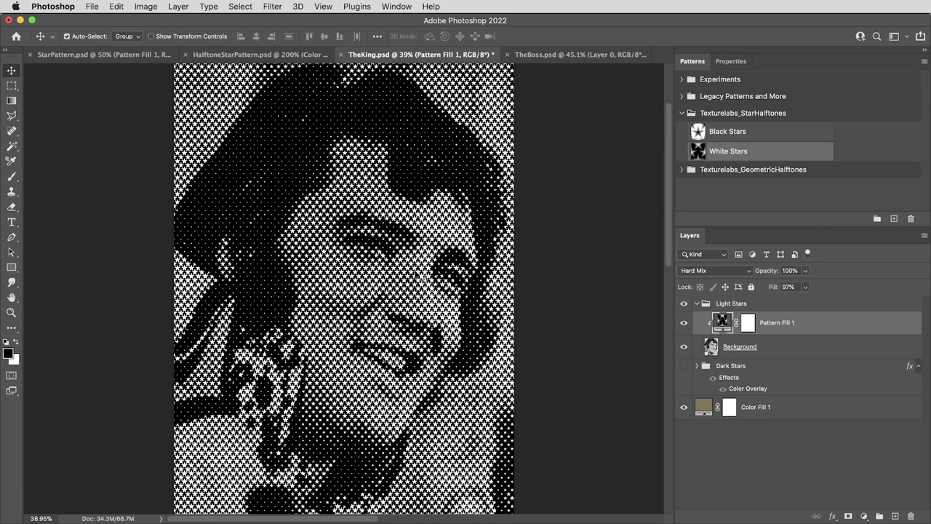
{"action": "key", "text": "super+plus"}
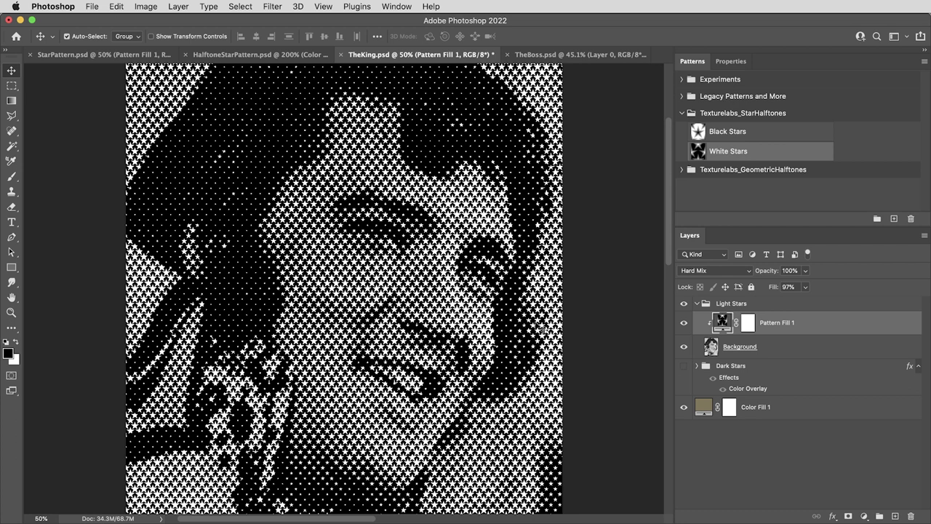
Make the blacks of the Background photo in Light Stars transparent by splitting its Blend If This Layer black slider to 0 / 255.
{"action": "double_click", "coordinate": [794, 346]}
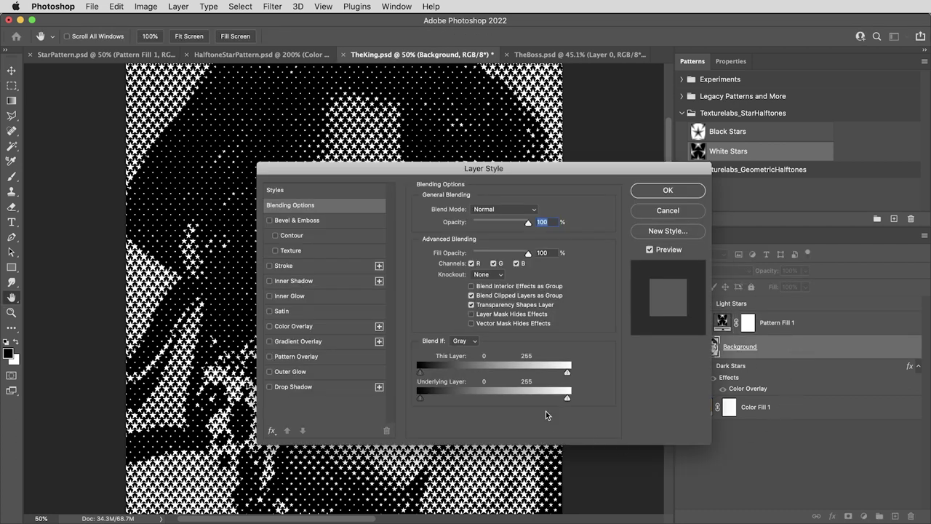
{"action": "key", "text": "alt"}
{"action": "left_click_drag", "start_coordinate": [422, 375], "coordinate": [571, 378]}
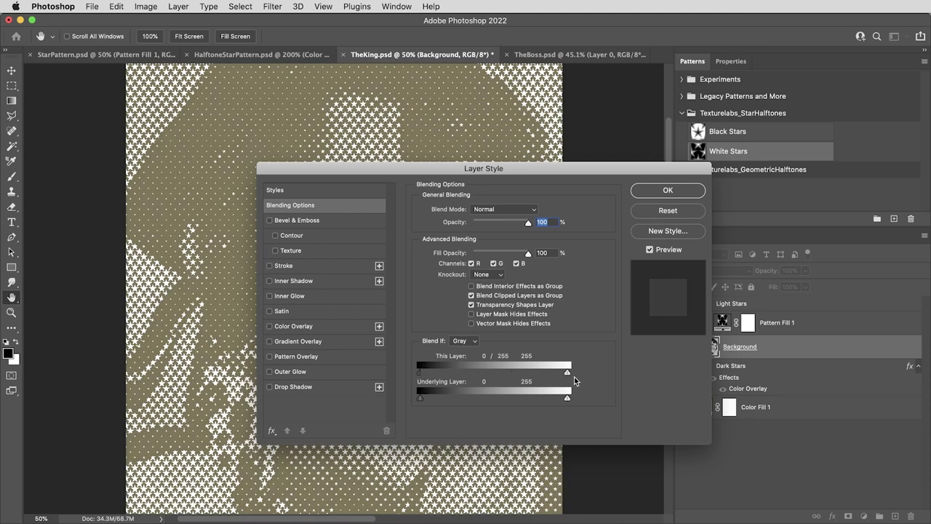
{"action": "left_click", "coordinate": [664, 191]}
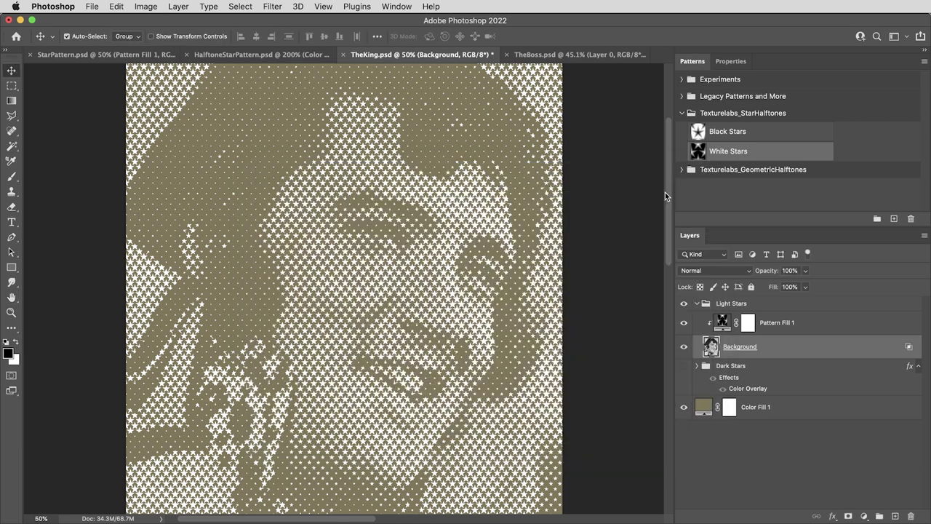
Place Texturelabs_Metal_247.png above the Light Stars group, rotate it upright to cover the canvas, and clip it to the group.
{"action": "left_click", "coordinate": [760, 306]}
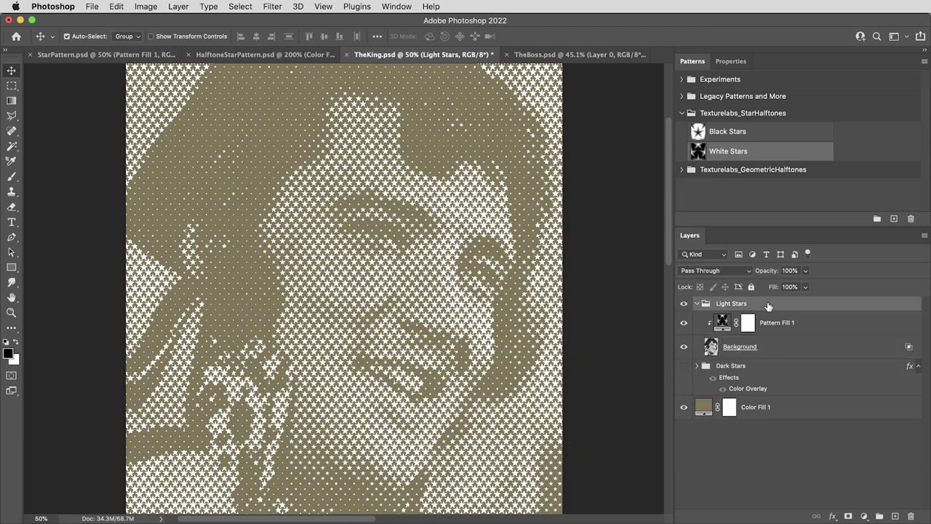
{"action": "key", "text": "super+Tab"}
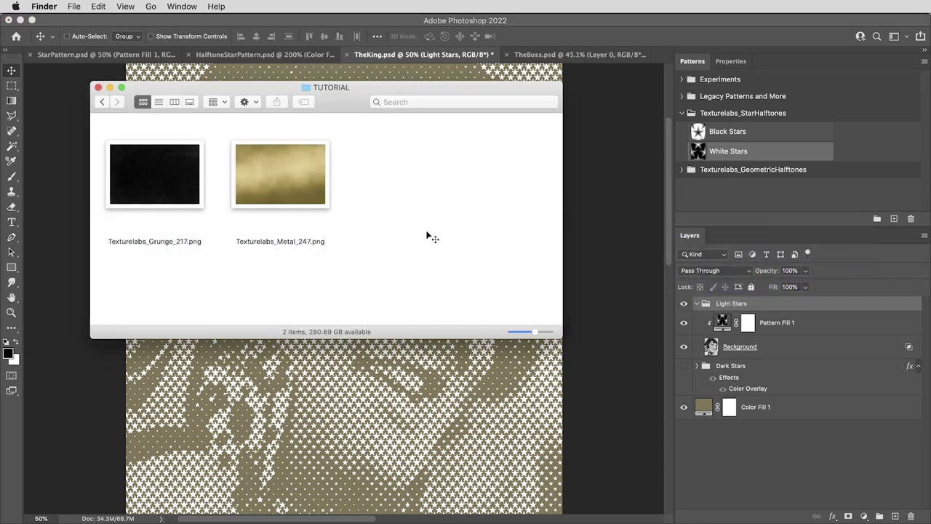
{"action": "left_click_drag", "start_coordinate": [283, 181], "coordinate": [426, 430]}
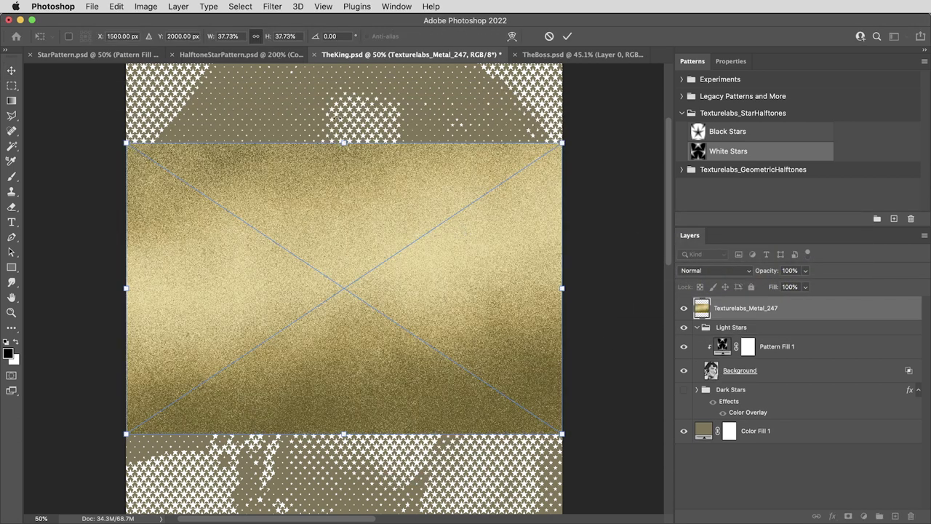
{"action": "left_click_drag", "start_coordinate": [336, 117], "coordinate": [566, 292]}
{"action": "key", "text": "Return"}
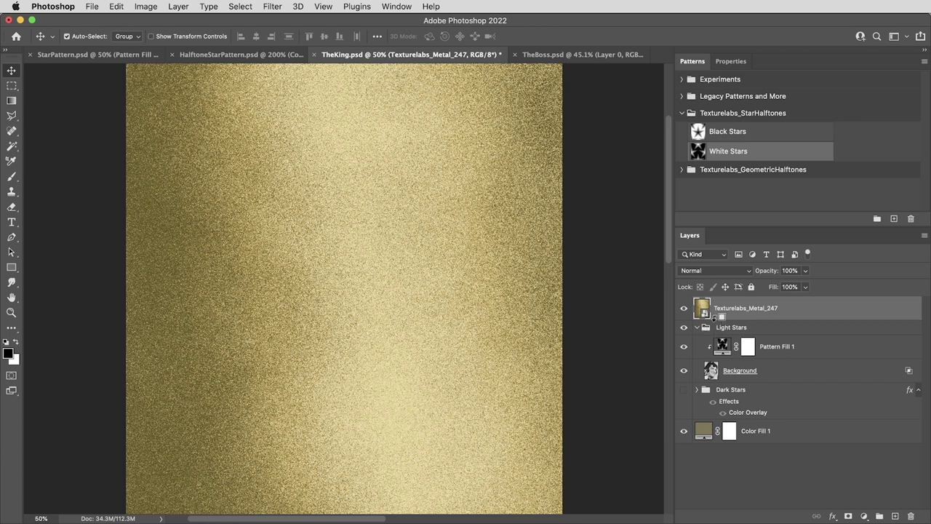
{"action": "left_click", "coordinate": [717, 318], "text": "alt"}
Examine the gold-textured light stars up close across different parts of the face.
{"action": "key", "text": "z"}
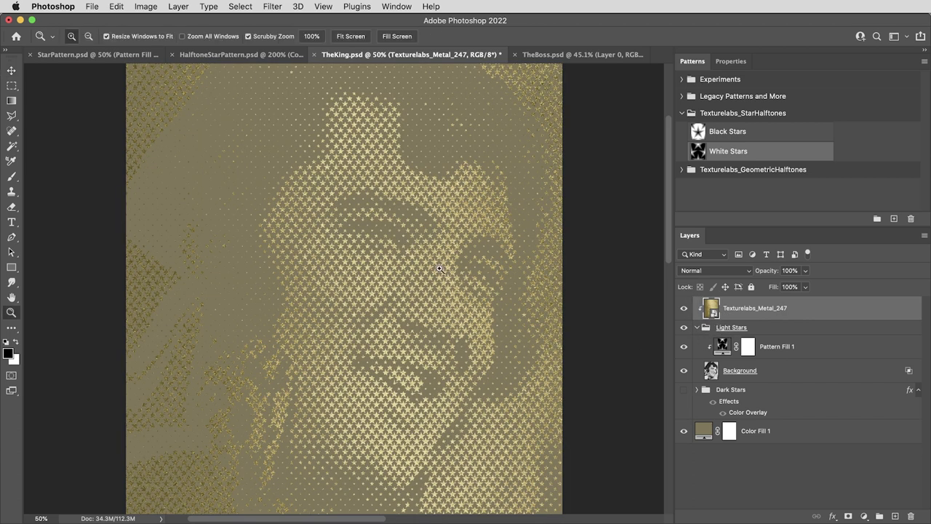
{"action": "left_click_drag", "start_coordinate": [438, 266], "coordinate": [553, 266]}
{"action": "left_click_drag", "start_coordinate": [299, 250], "coordinate": [518, 293]}
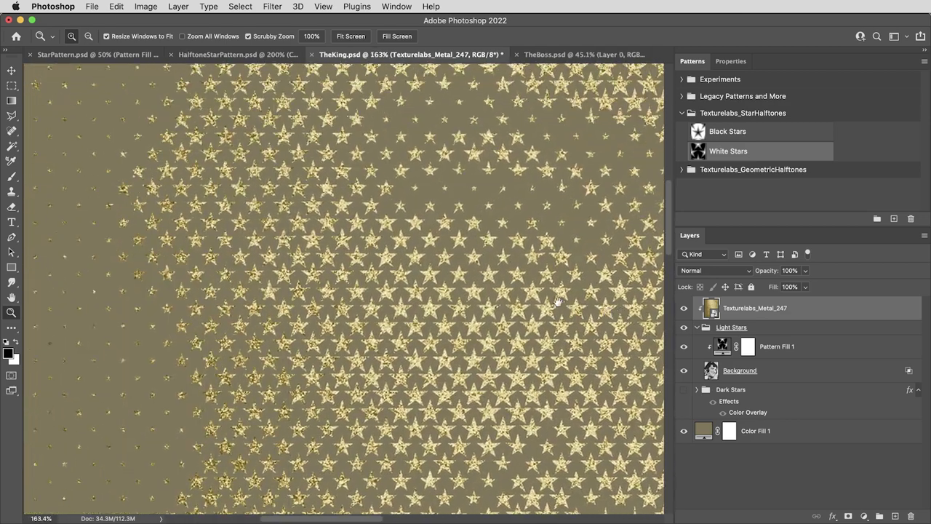
{"action": "left_click_drag", "start_coordinate": [276, 266], "coordinate": [488, 328]}
{"action": "scroll", "coordinate": [529, 296], "scroll_direction": "right", "scroll_amount": 15}
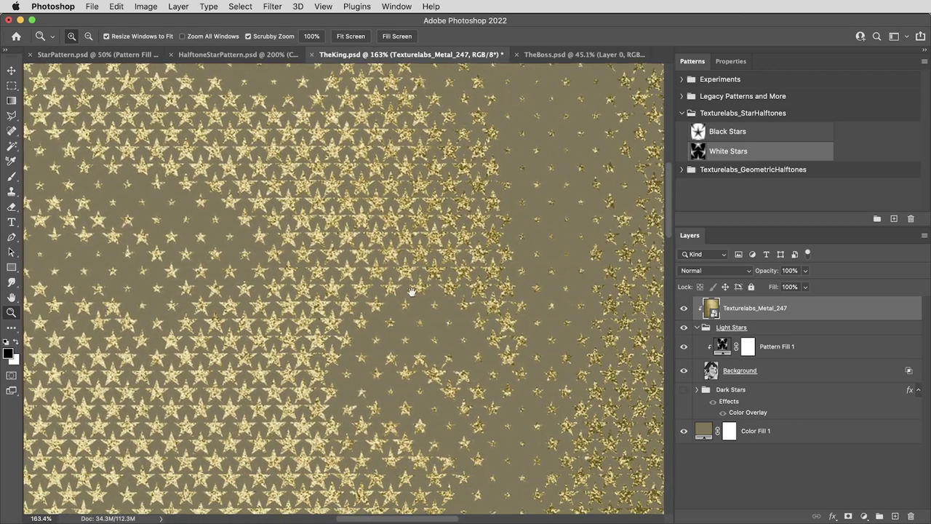
{"action": "left_click_drag", "start_coordinate": [411, 292], "coordinate": [478, 284]}
{"action": "key", "text": "super+0"}
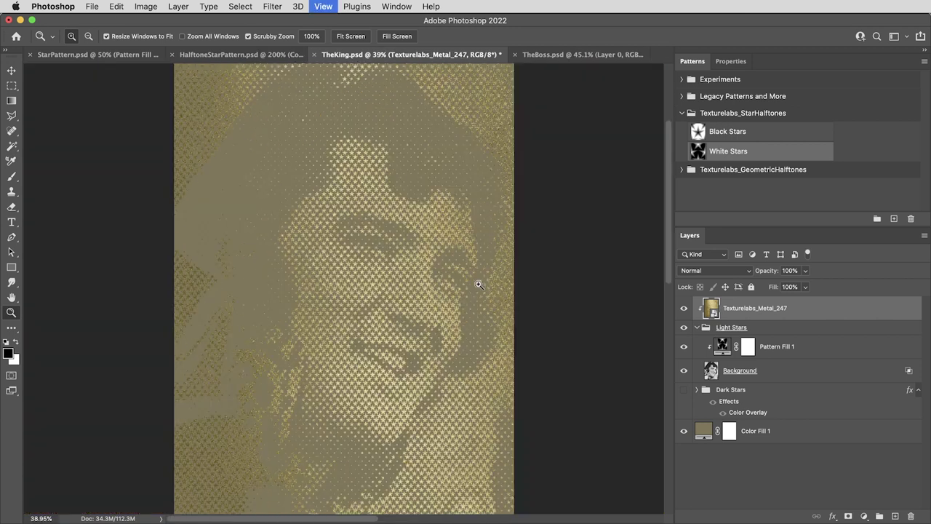
{"action": "key", "text": "super+plus"}
{"action": "key", "text": "v"}
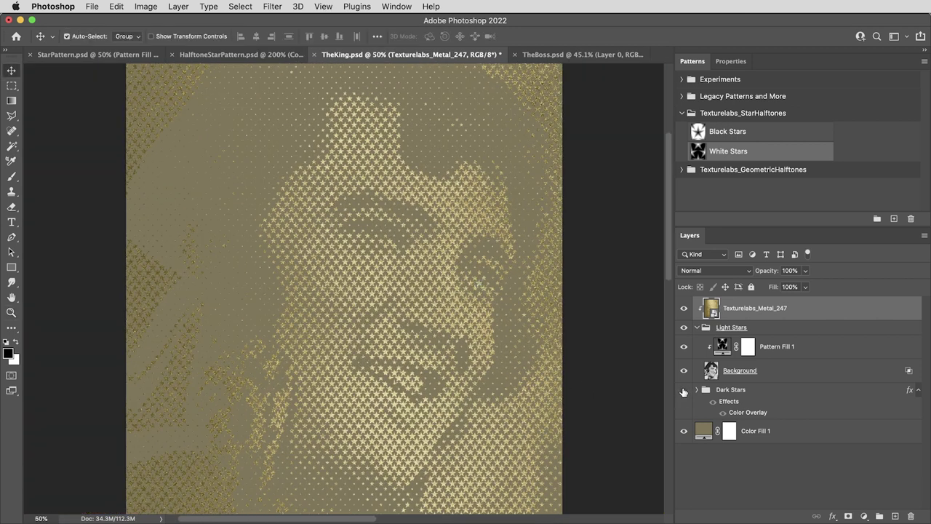
Show the Dark Stars group and examine how its stars interlock with the gold ones at high magnification.
{"action": "left_click", "coordinate": [683, 391]}
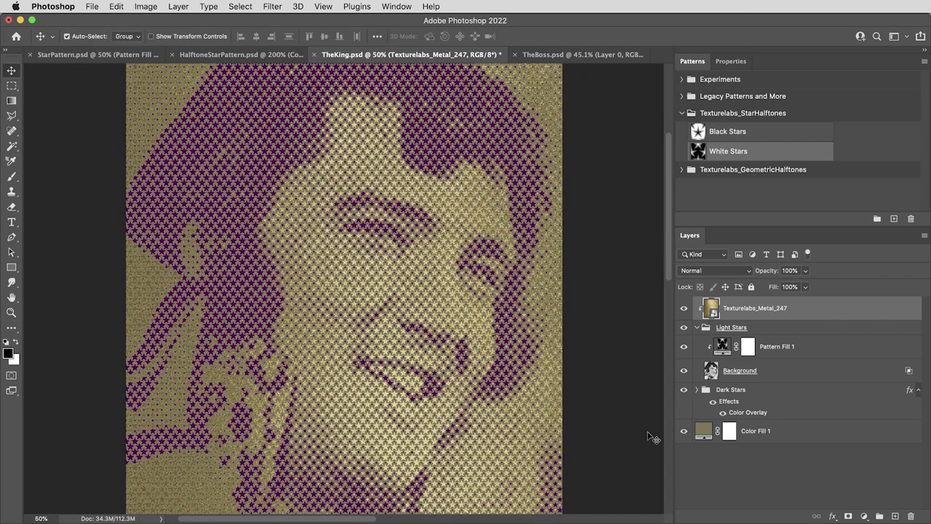
{"action": "key", "text": "z"}
{"action": "scroll", "coordinate": [477, 276], "scroll_direction": "up", "scroll_amount": 5}
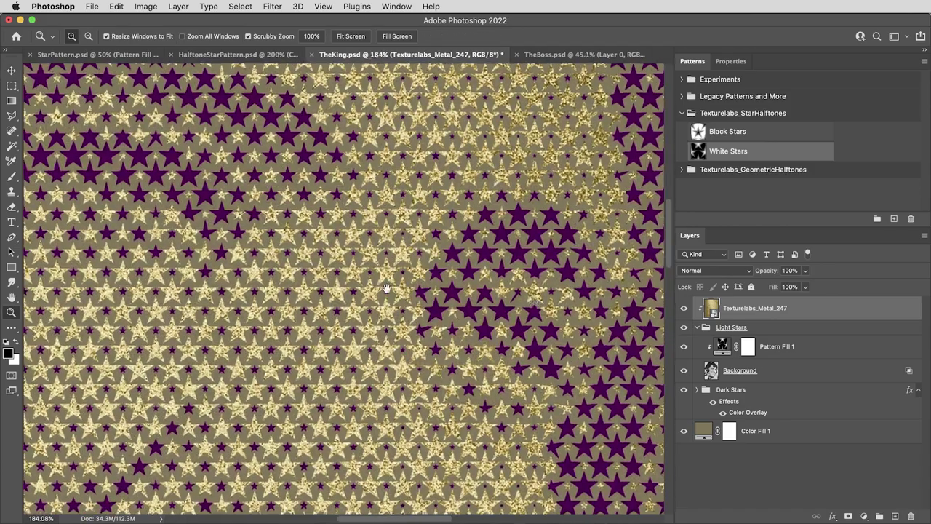
{"action": "left_click_drag", "start_coordinate": [403, 297], "coordinate": [520, 372]}
{"action": "left_click_drag", "start_coordinate": [324, 262], "coordinate": [439, 355]}
{"action": "left_click_drag", "start_coordinate": [482, 282], "coordinate": [441, 358]}
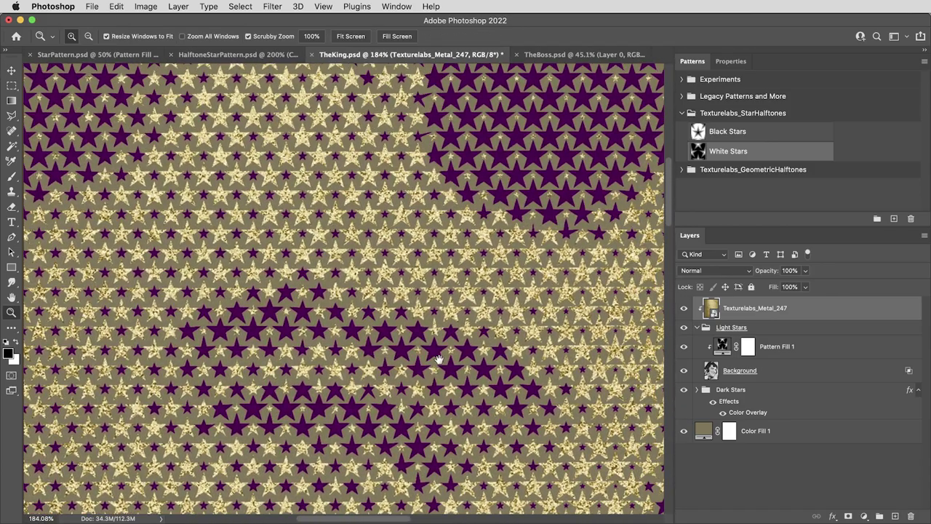
{"action": "left_click_drag", "start_coordinate": [550, 313], "coordinate": [422, 303]}
{"action": "left_click_drag", "start_coordinate": [498, 339], "coordinate": [461, 314]}
{"action": "left_click_drag", "start_coordinate": [538, 289], "coordinate": [357, 299]}
{"action": "left_click_drag", "start_coordinate": [432, 271], "coordinate": [472, 302]}
{"action": "key", "text": "v"}
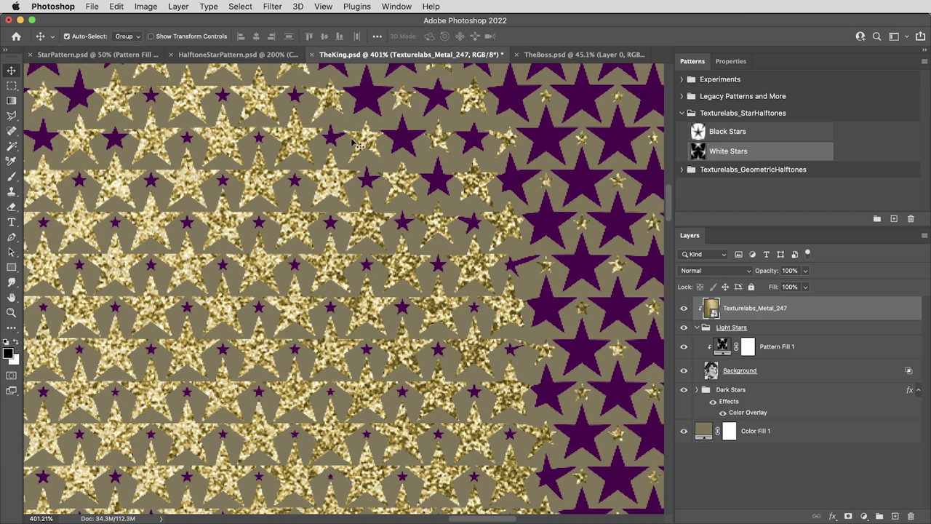
{"action": "key", "text": "super+0"}
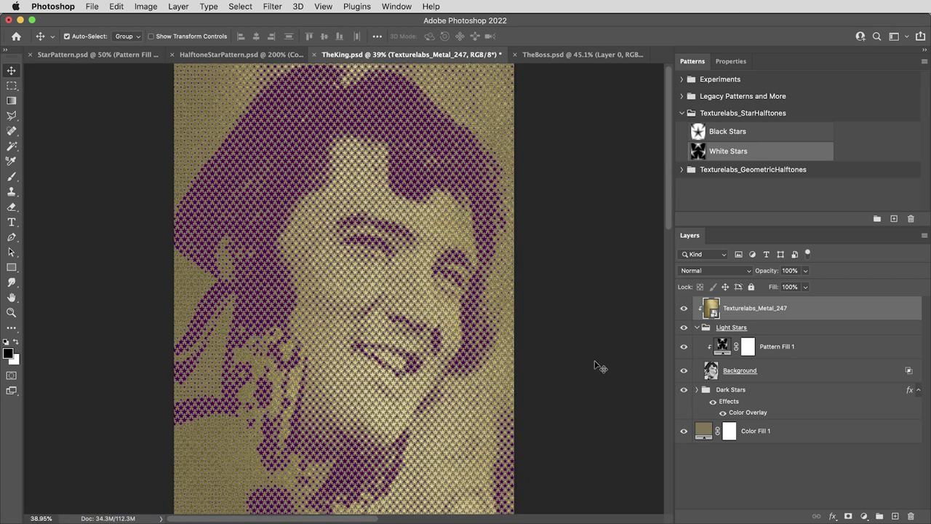
Place Texturelabs_Grunge_217.png as the top layer, fitted over the whole portrait, and set its blend mode to Screen.
{"action": "key", "text": "super+Tab"}
{"action": "left_click_drag", "start_coordinate": [139, 171], "coordinate": [365, 400]}
{"action": "left_click_drag", "start_coordinate": [353, 176], "coordinate": [515, 289]}
{"action": "key", "text": "Return"}
{"action": "left_click", "coordinate": [711, 270]}
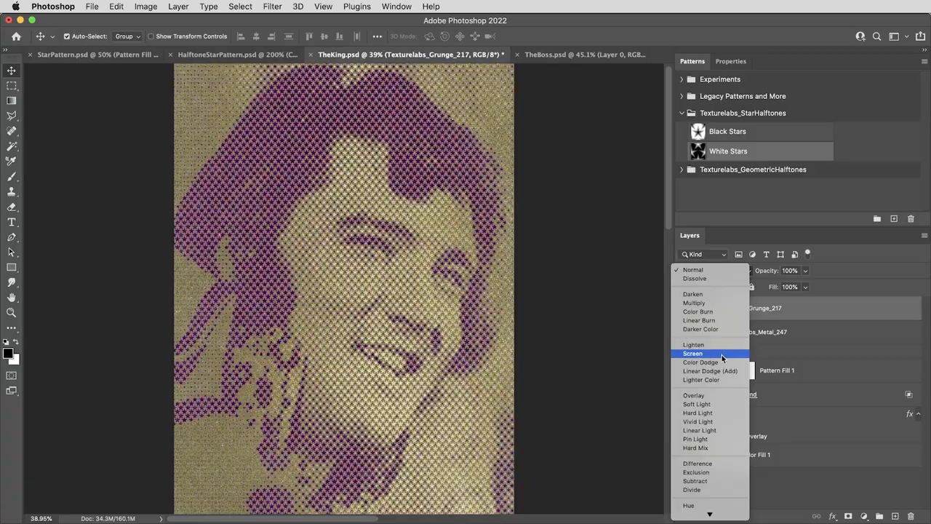
{"action": "left_click", "coordinate": [721, 354]}
Examine the grunge texture's effect on the stars up close, isolate its layer temporarily, and view the full artwork again.
{"action": "key", "text": "z"}
{"action": "left_click_drag", "start_coordinate": [426, 172], "coordinate": [447, 213]}
{"action": "left_click_drag", "start_coordinate": [507, 262], "coordinate": [529, 245]}
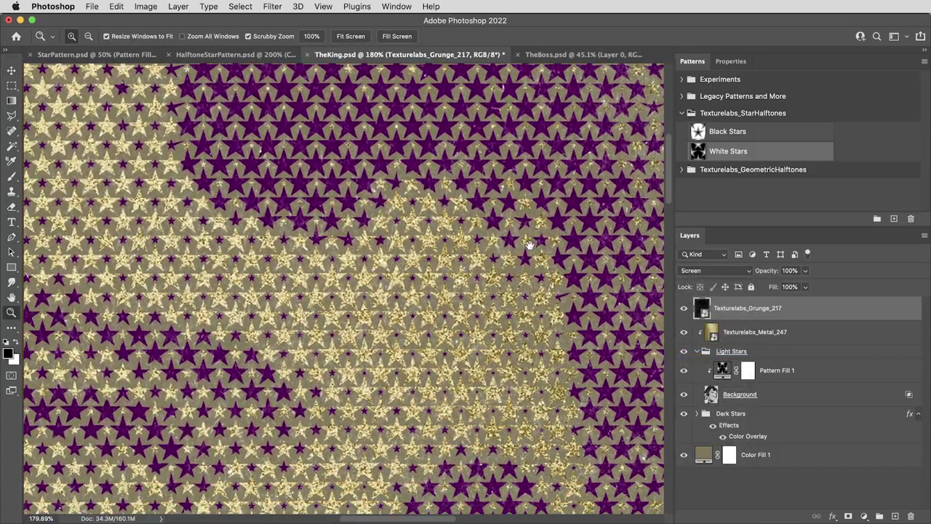
{"action": "left_click_drag", "start_coordinate": [541, 286], "coordinate": [568, 269]}
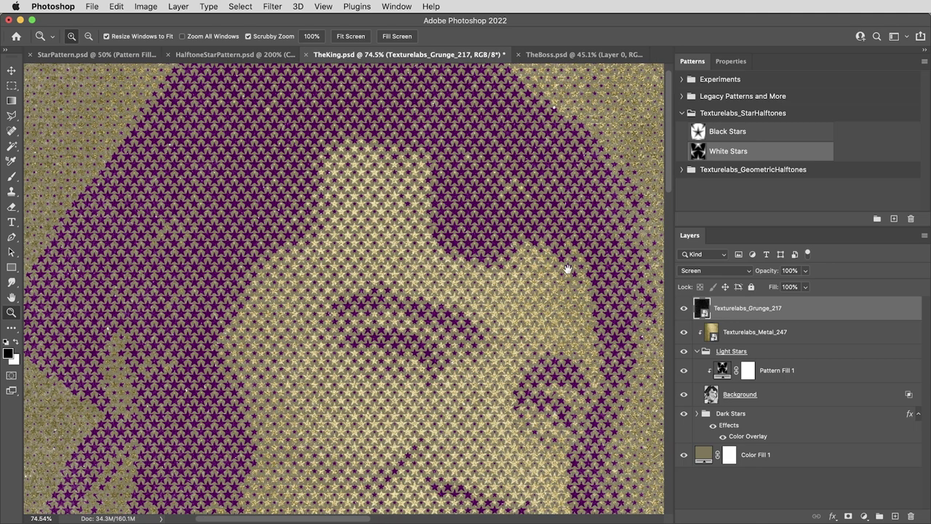
{"action": "left_click", "coordinate": [684, 309], "text": "alt"}
{"action": "scroll", "coordinate": [519, 280], "scroll_direction": "down", "scroll_amount": 3}
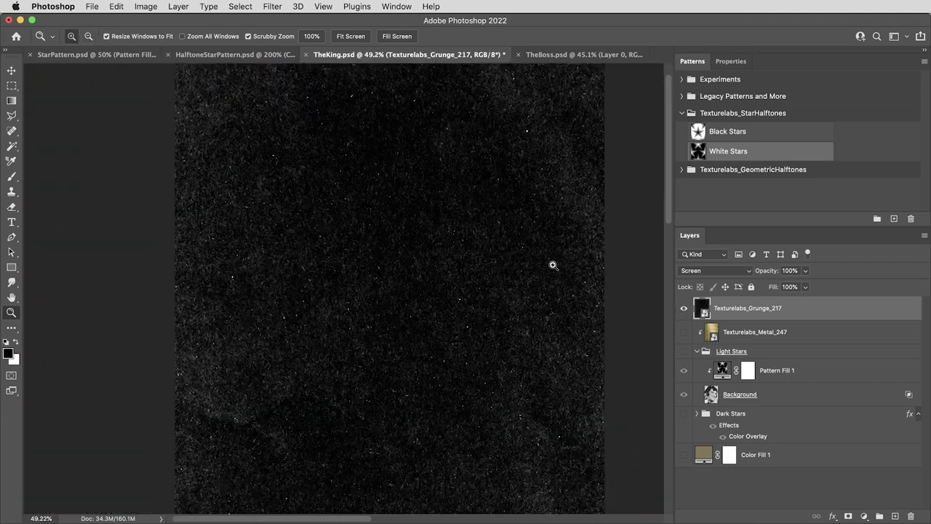
{"action": "left_click", "coordinate": [682, 308], "text": "alt"}
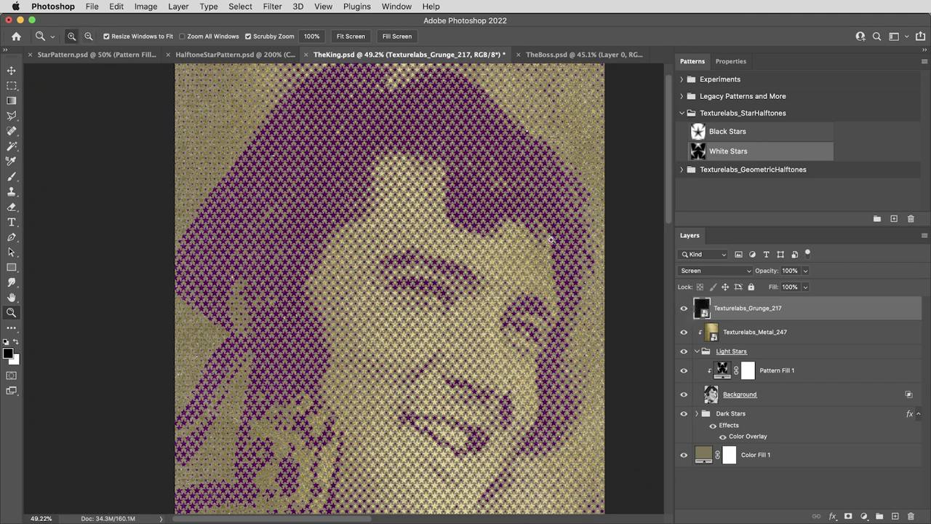
{"action": "mouse_move", "coordinate": [512, 222]}
{"action": "left_mouse_down"}
{"action": "mouse_move", "coordinate": [550, 254]}
{"action": "mouse_move", "coordinate": [486, 285]}
{"action": "mouse_move", "coordinate": [489, 317]}
{"action": "left_mouse_up"}
{"action": "key", "text": "v"}
{"action": "left_click_drag", "start_coordinate": [491, 351], "coordinate": [501, 353]}
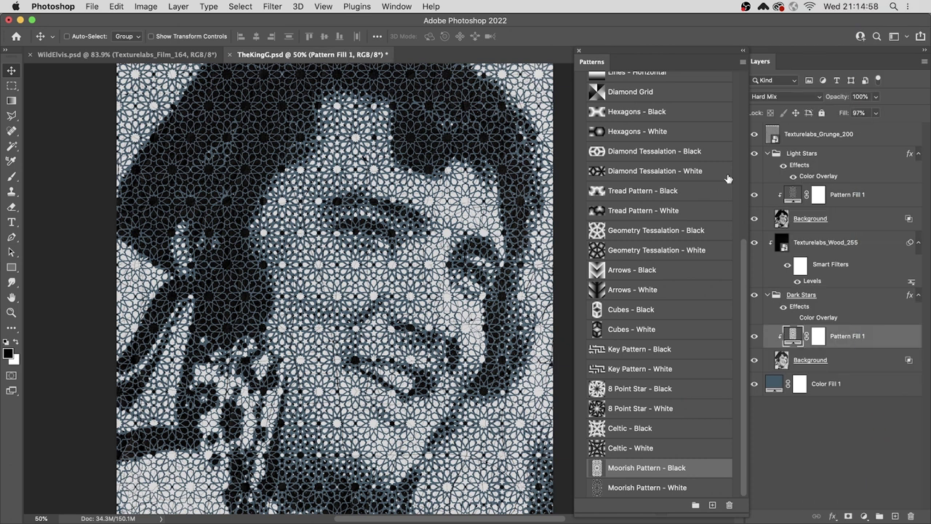
In TheKingG.psd, try several black patterns on the Dark Stars fill, settling on Geometry Tessalation - Black, and apply Diamond Tessalation - White to Light Stars.
{"action": "left_click", "coordinate": [684, 151]}
{"action": "left_click", "coordinate": [671, 190]}
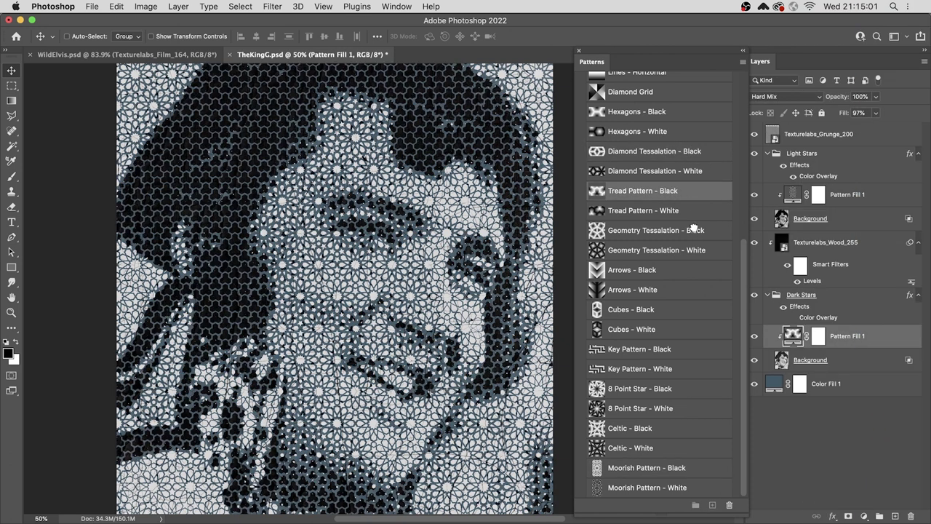
{"action": "left_click", "coordinate": [692, 230]}
{"action": "left_click", "coordinate": [793, 195]}
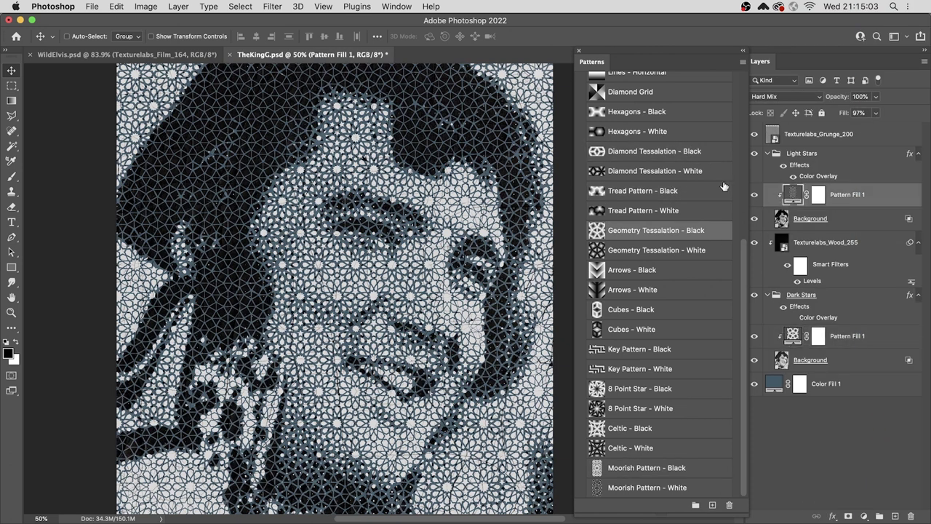
{"action": "left_click", "coordinate": [667, 170]}
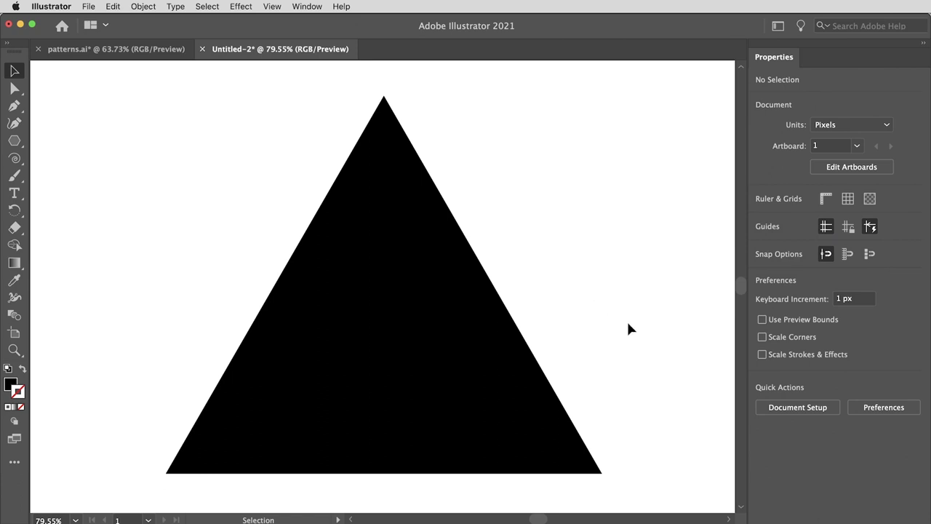
In Illustrator, add a tiny white-filled copy of the black triangle inside its centre.
{"action": "left_click", "coordinate": [407, 267]}
{"action": "key", "text": "a"}
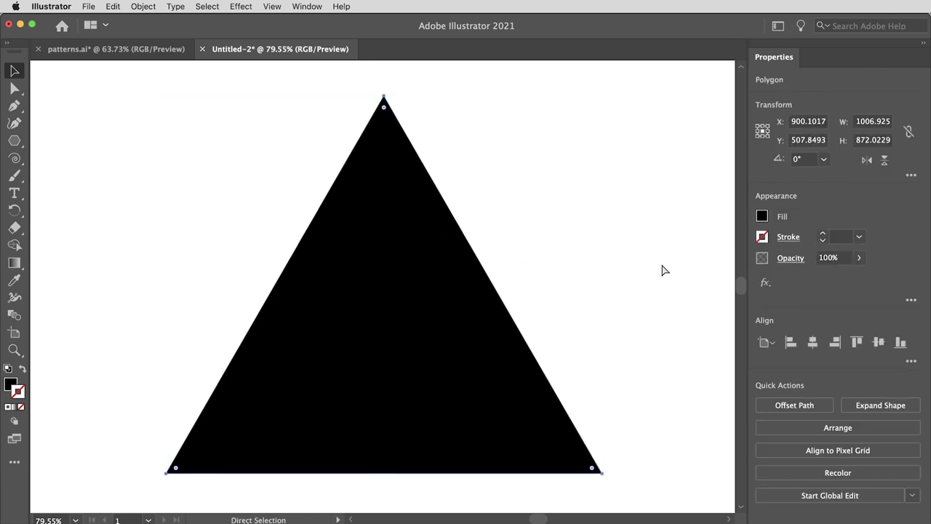
{"action": "key", "text": "v"}
{"action": "left_click_drag", "start_coordinate": [603, 284], "coordinate": [390, 323]}
{"action": "key", "text": "i"}
{"action": "left_click", "coordinate": [577, 252]}
{"action": "key", "text": "v"}
Blend the tiny white triangle with the large black triangle to form a gradient shape.
{"action": "left_click", "coordinate": [325, 399], "text": "shift"}
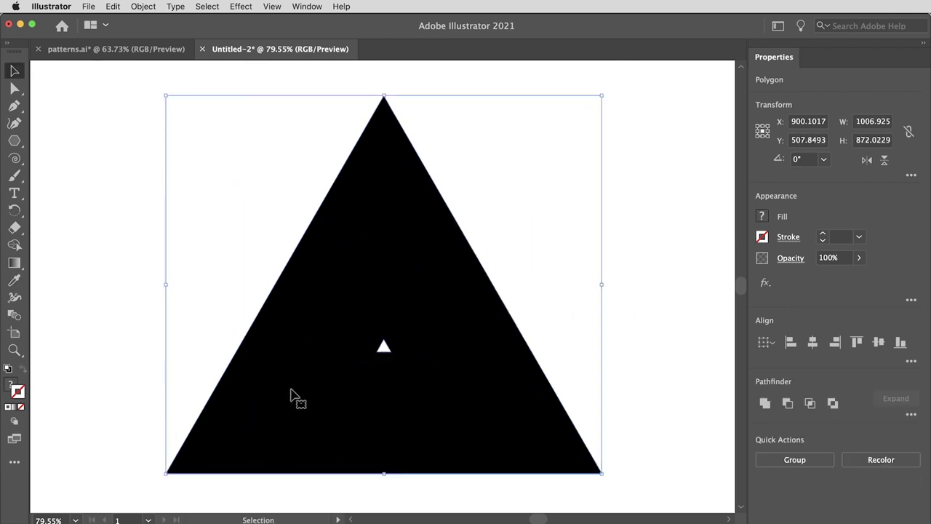
{"action": "left_click", "coordinate": [140, 5]}
{"action": "mouse_move", "coordinate": [206, 299]}
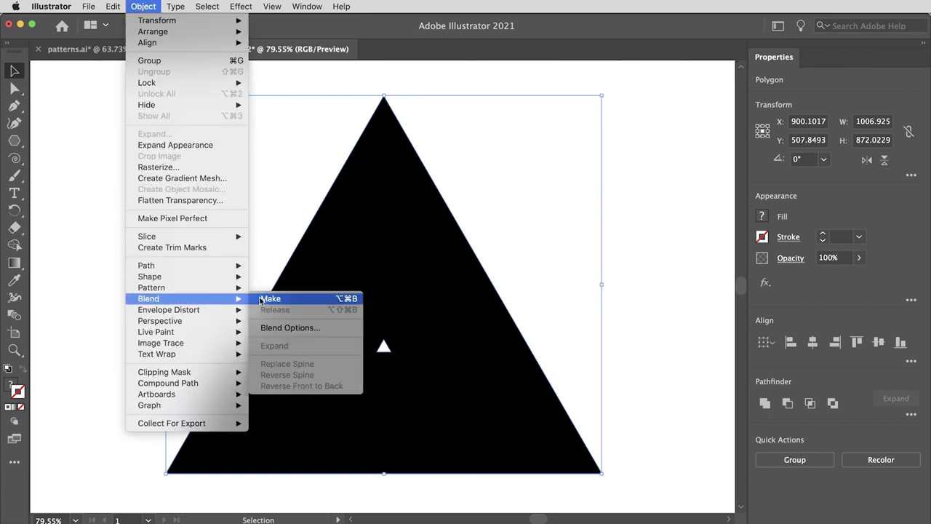
{"action": "left_click", "coordinate": [297, 302]}
Rotate a copy of the blended triangle 60° around its top corner and repeat the transformation around that point.
{"action": "key", "text": "super+minus"}
{"action": "key", "text": "super+minus"}
{"action": "key", "text": "super+minus"}
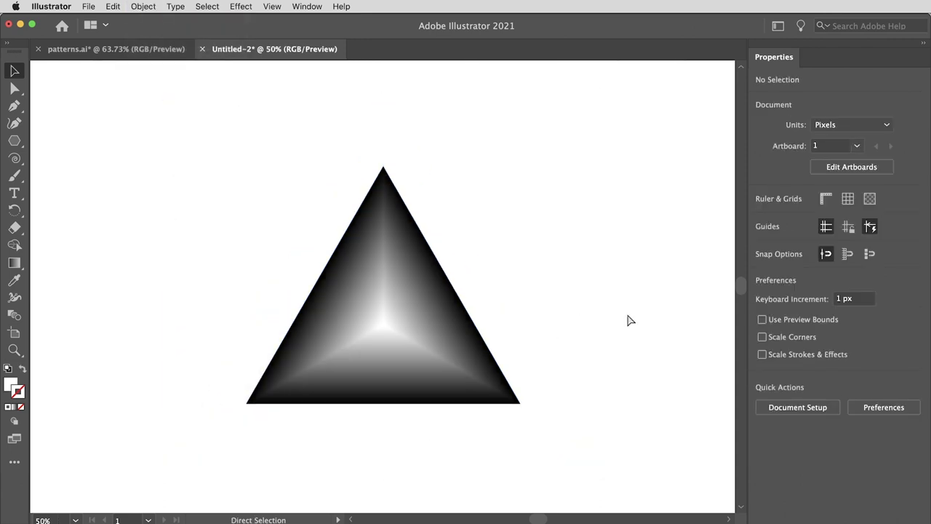
{"action": "key", "text": "r"}
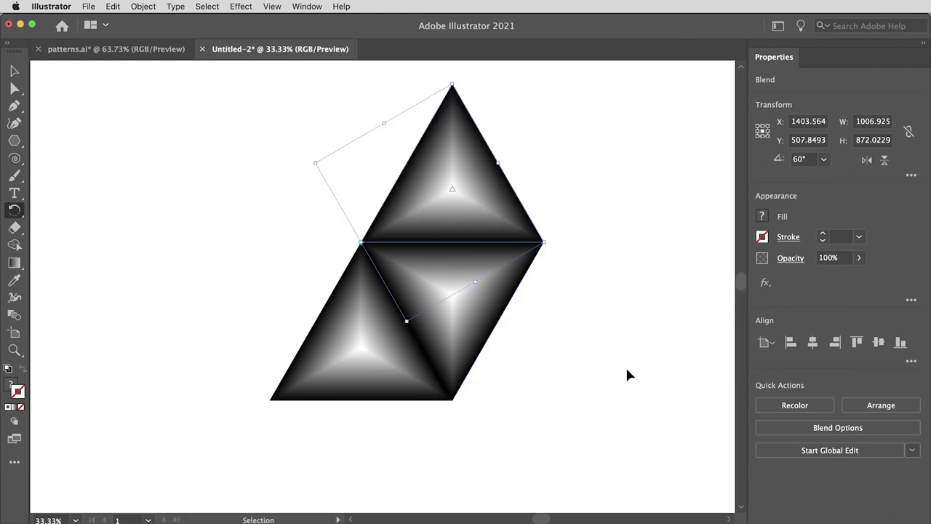
{"action": "key", "text": "super+d"}
{"action": "key", "text": "super+d"}
{"action": "key", "text": "super+d"}
{"action": "key", "text": "super+d"}
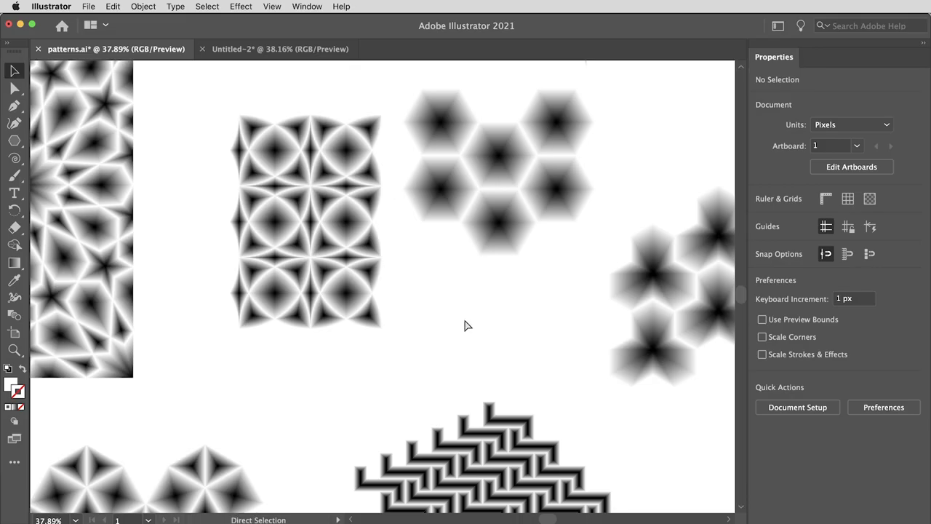
Examine the blended shapes in patterns.ai, switching briefly to outline view, and study the large rosette pattern up close.
{"action": "key", "text": "super+y"}
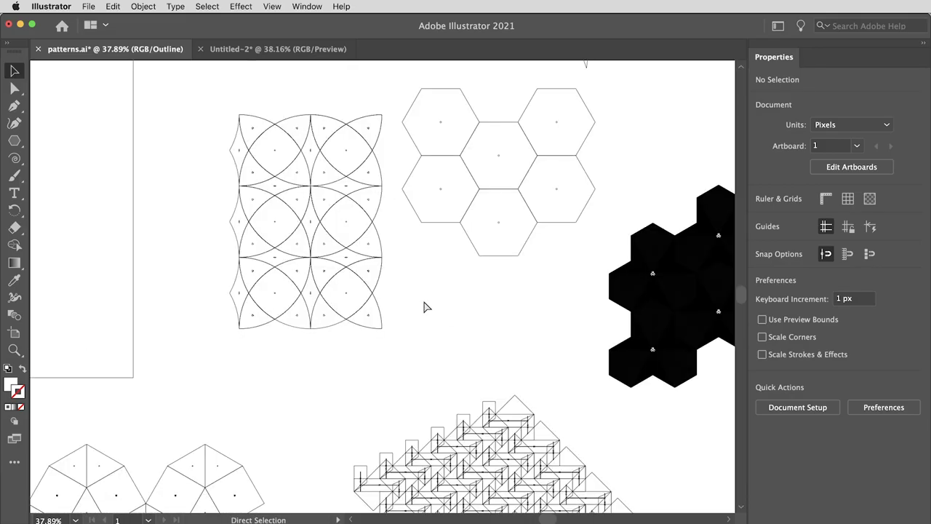
{"action": "key", "text": "super+y"}
{"action": "key", "text": "space"}
{"action": "left_click_drag", "start_coordinate": [300, 245], "coordinate": [493, 311]}
{"action": "key", "text": "z"}
{"action": "left_click_drag", "start_coordinate": [259, 213], "coordinate": [349, 259]}
{"action": "scroll", "coordinate": [370, 256], "scroll_direction": "left", "scroll_amount": 5}
{"action": "scroll", "coordinate": [370, 256], "scroll_direction": "up", "scroll_amount": 1}
{"action": "key", "text": "v"}
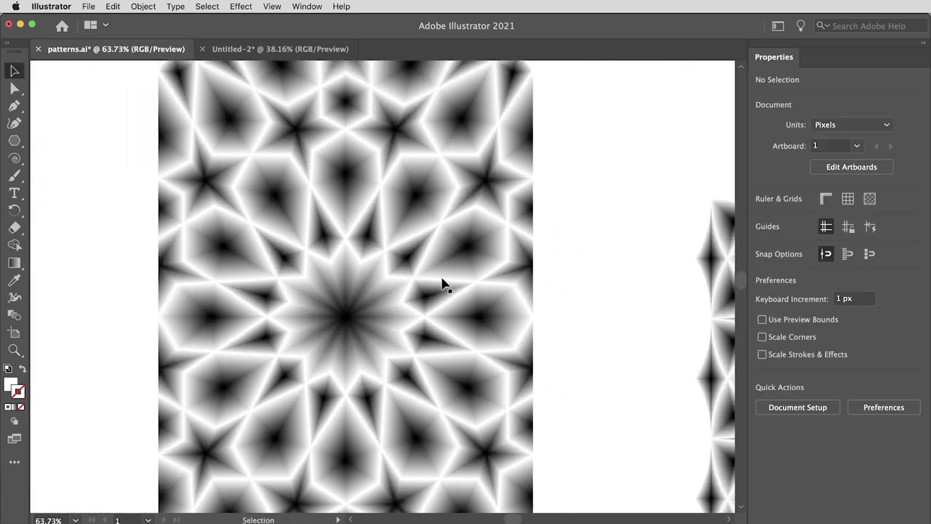
{"action": "key", "text": "space"}
{"action": "left_click_drag", "start_coordinate": [339, 272], "coordinate": [427, 213]}
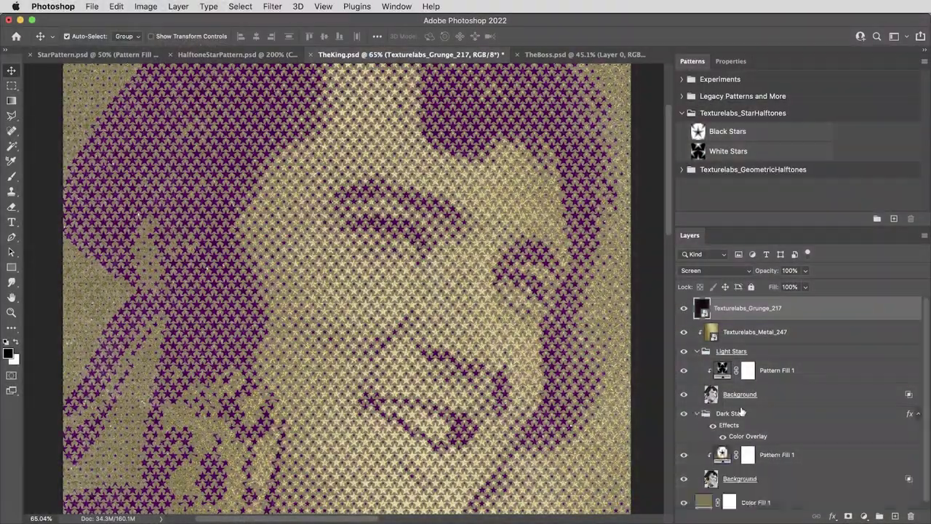
In Photoshop, select the Dark Stars group's pattern fill layer in TheKing.psd and create a new 100 × 100 pixel document.
{"action": "scroll", "coordinate": [742, 412], "scroll_direction": "down", "scroll_amount": 1}
{"action": "left_click", "coordinate": [724, 450]}
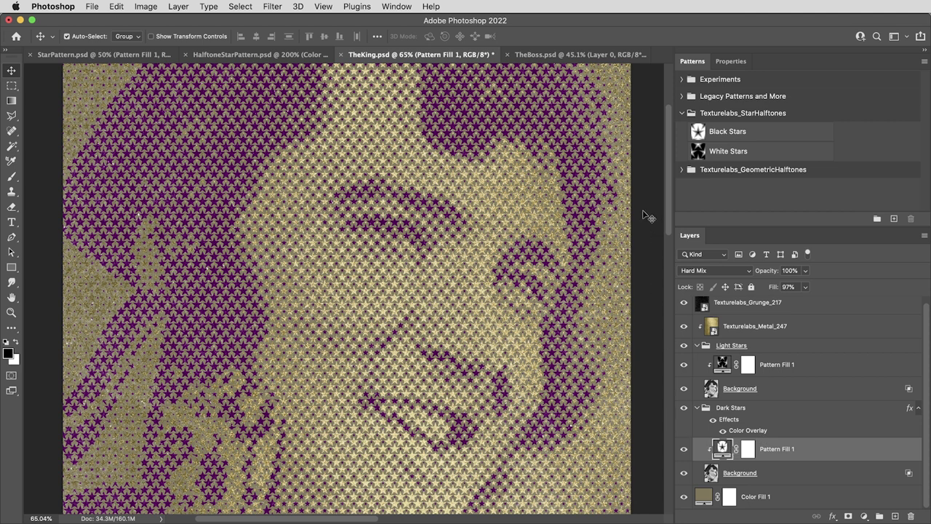
{"action": "key", "text": "super+n"}
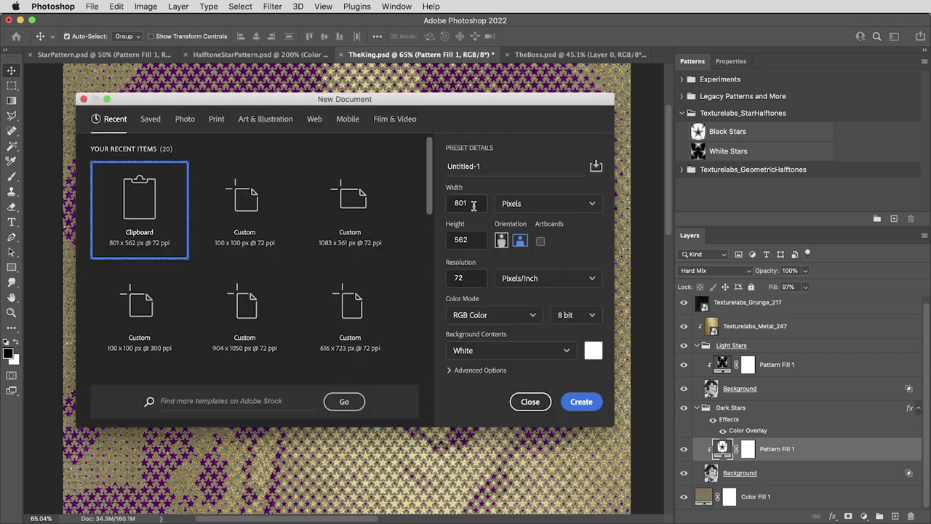
{"action": "type", "text": "100"}
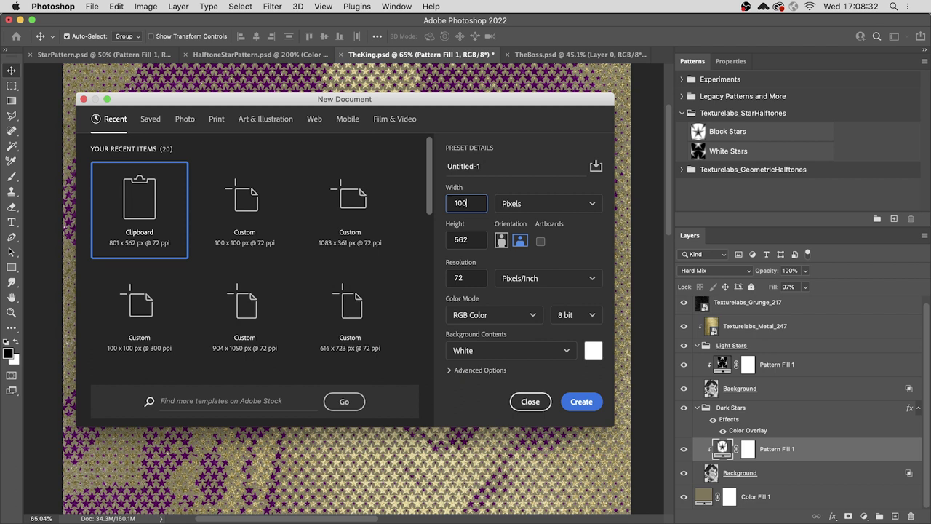
{"action": "key", "text": "Tab"}
{"action": "type", "text": "1"}
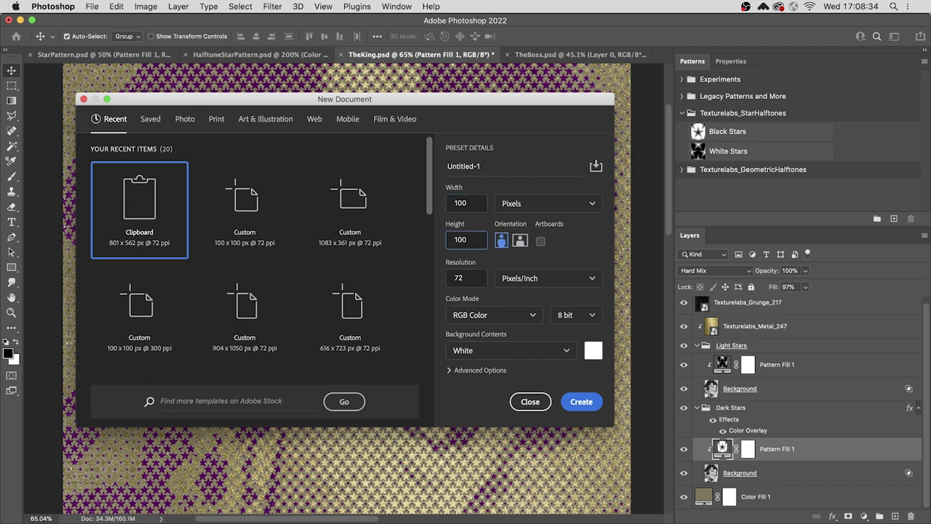
{"action": "key", "text": "Return"}
Add a gradient fill layer to the new document using the Angle style at a 45° angle.
{"action": "key", "text": "super+plus"}
{"action": "key", "text": "super+plus"}
{"action": "key", "text": "super+plus"}
{"action": "left_click", "coordinate": [863, 516]}
{"action": "left_click", "coordinate": [874, 305]}
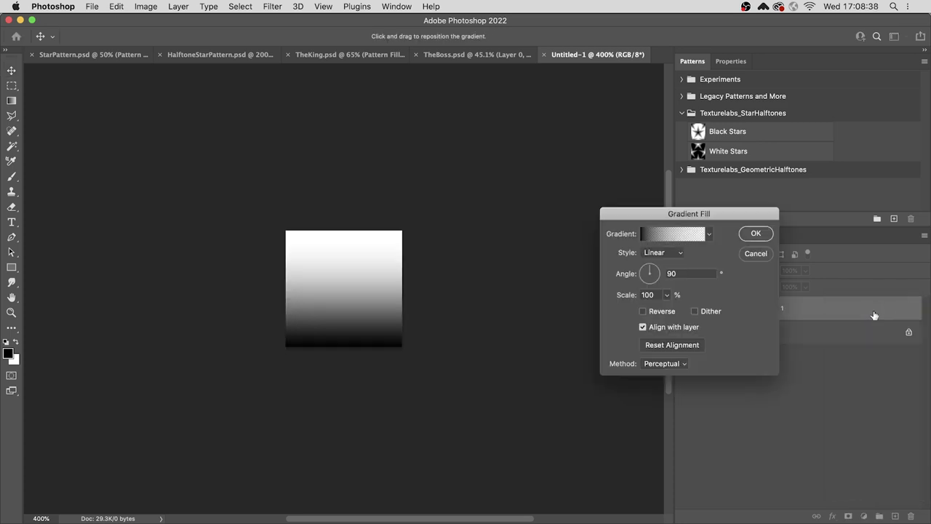
{"action": "left_click", "coordinate": [664, 253]}
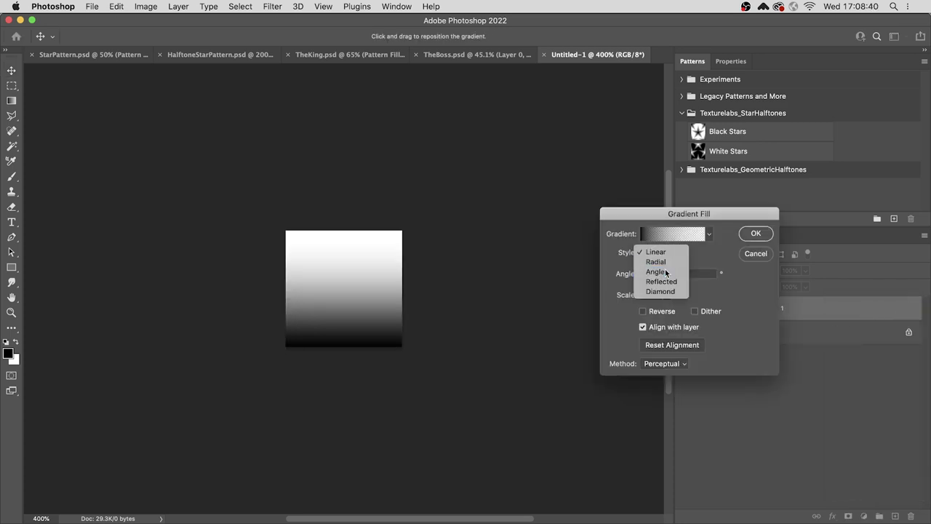
{"action": "left_click", "coordinate": [663, 271]}
{"action": "left_click", "coordinate": [657, 269]}
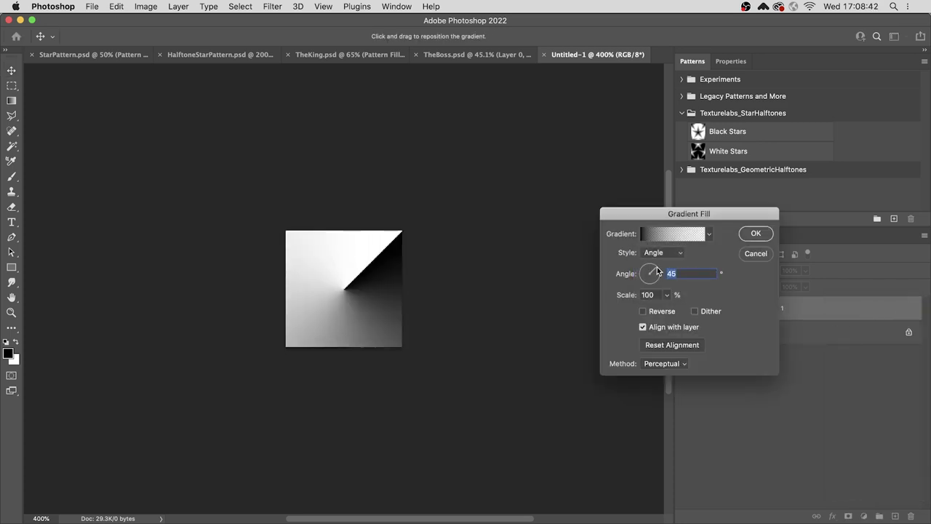
{"action": "left_click", "coordinate": [753, 233]}
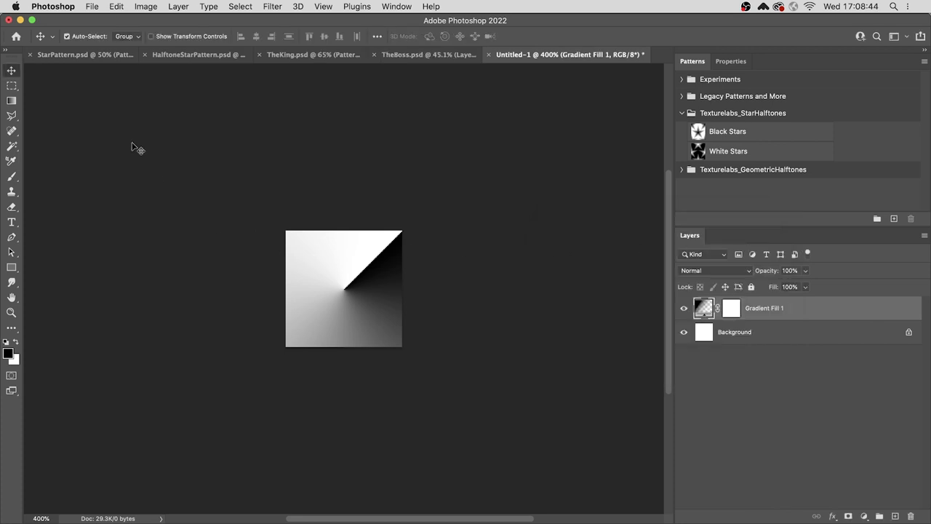
Define the angled gradient square as a new pattern, keeping the suggested name.
{"action": "left_click", "coordinate": [117, 7]}
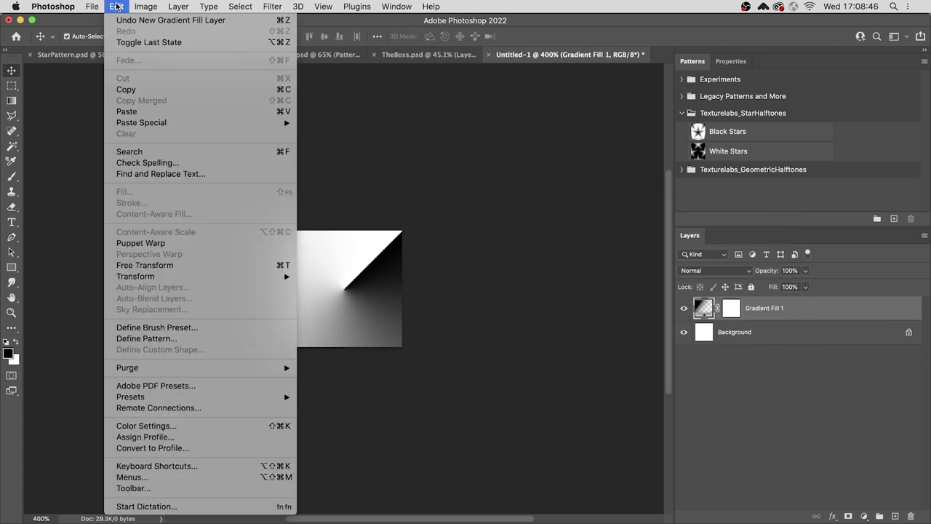
{"action": "left_click", "coordinate": [161, 339]}
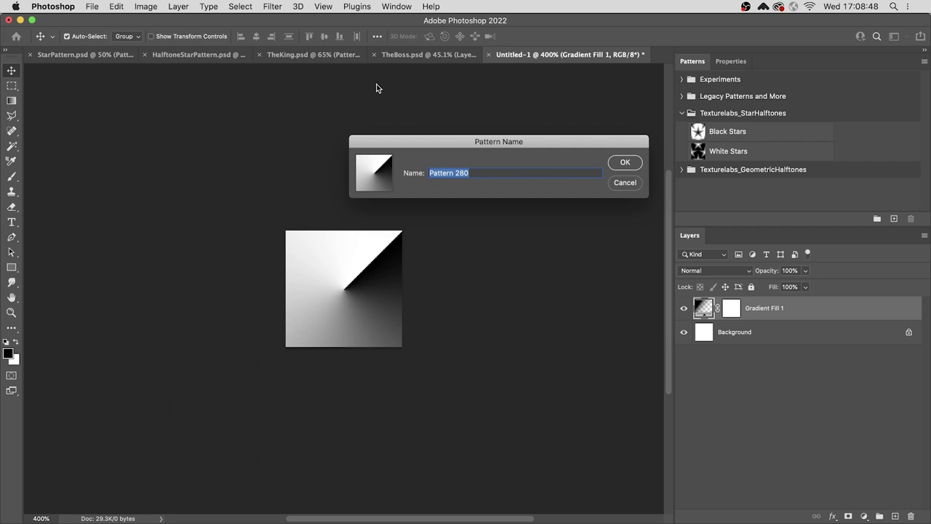
{"action": "key", "text": "Return"}
Apply the new angled gradient pattern to the Dark Stars group's pattern fill layer in TheKing.psd.
{"action": "left_click", "coordinate": [330, 56]}
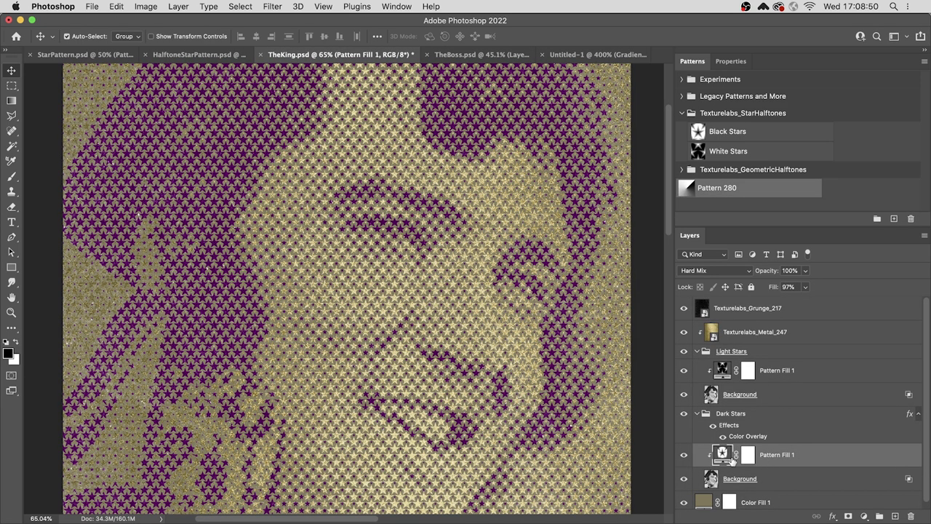
{"action": "left_click", "coordinate": [688, 190]}
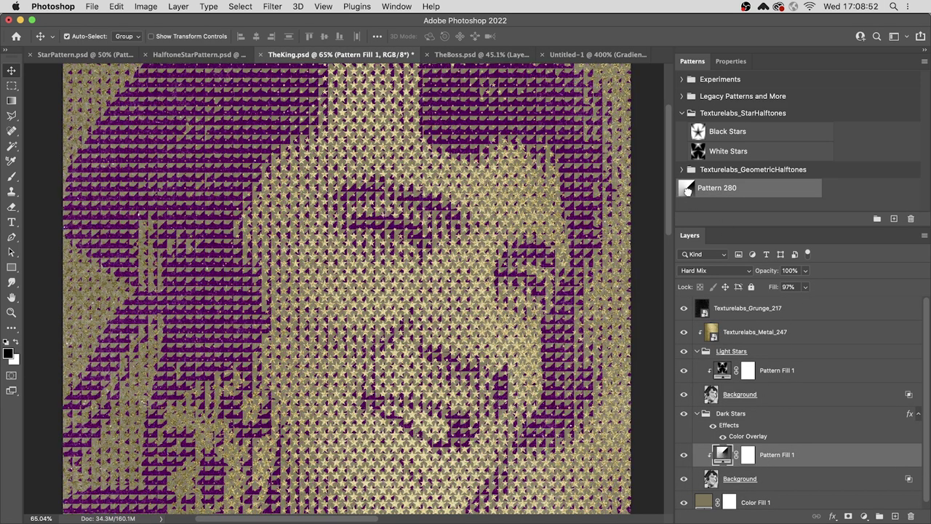
{"action": "key", "text": "z"}
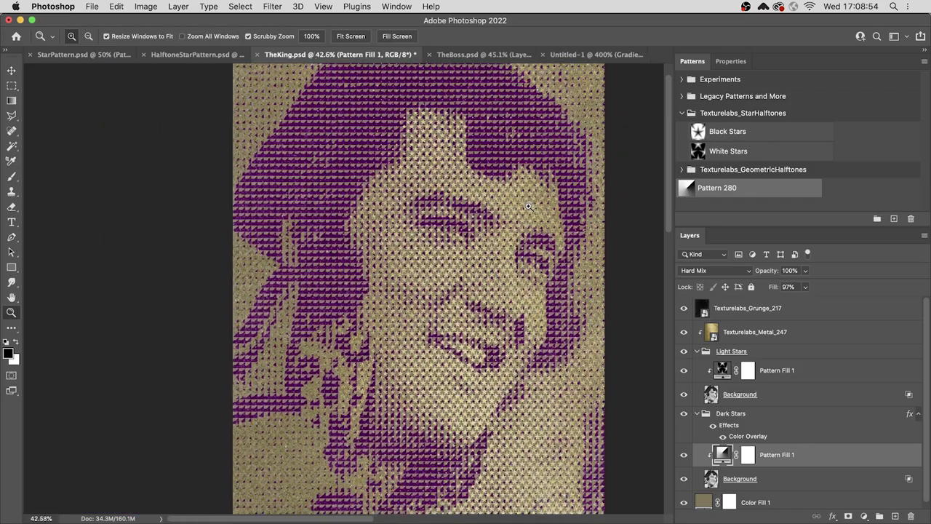